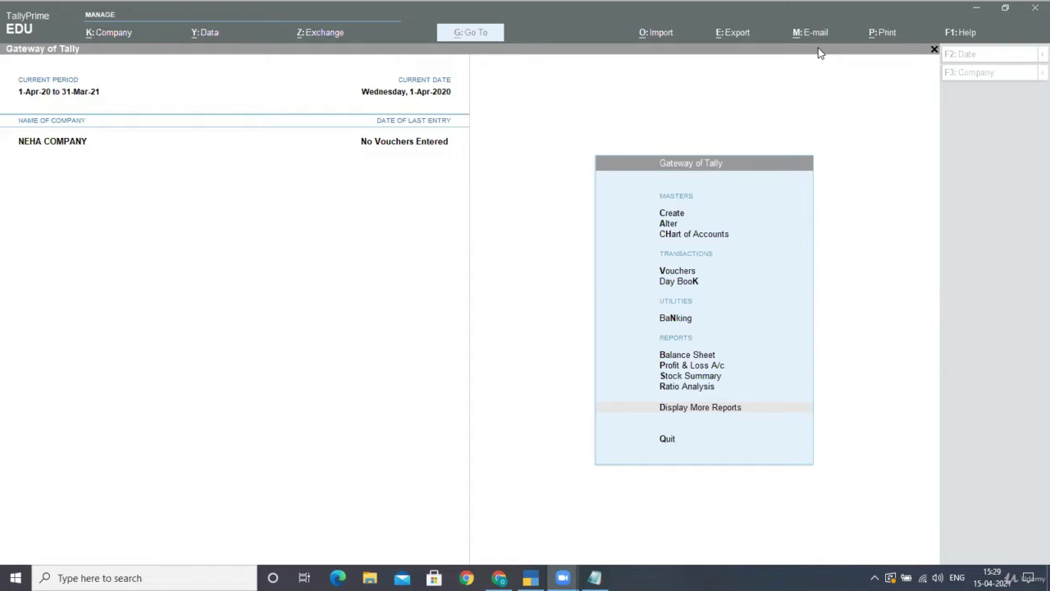
Switch to Notepad and begin the note with "PURCHASE ORDER IS A DOCUMENT IN WHICH EACH"
key(alt+Tab)
key(alt+Tab)
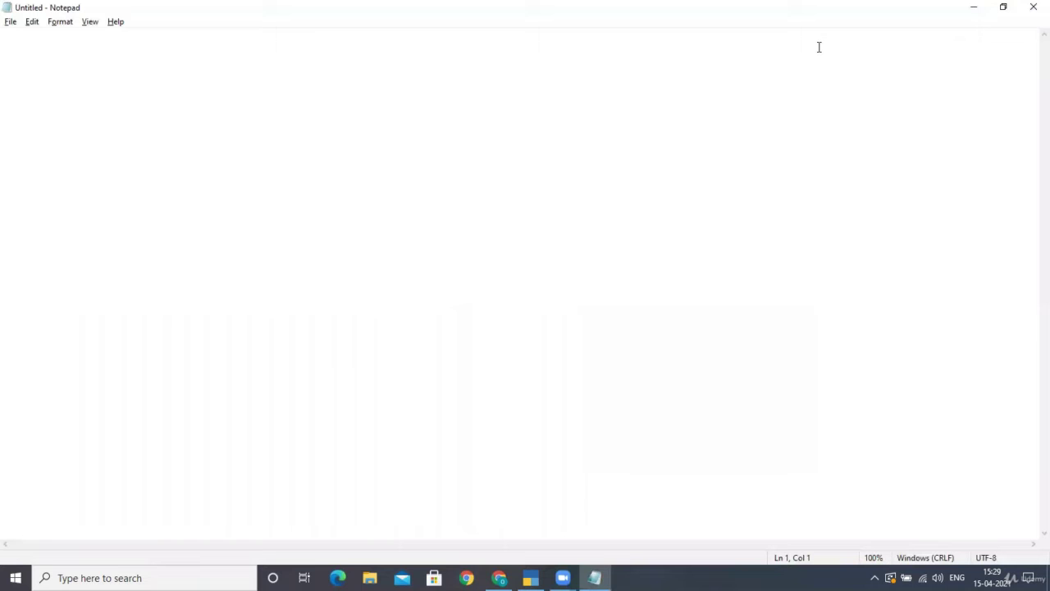
text(PURCHASE )
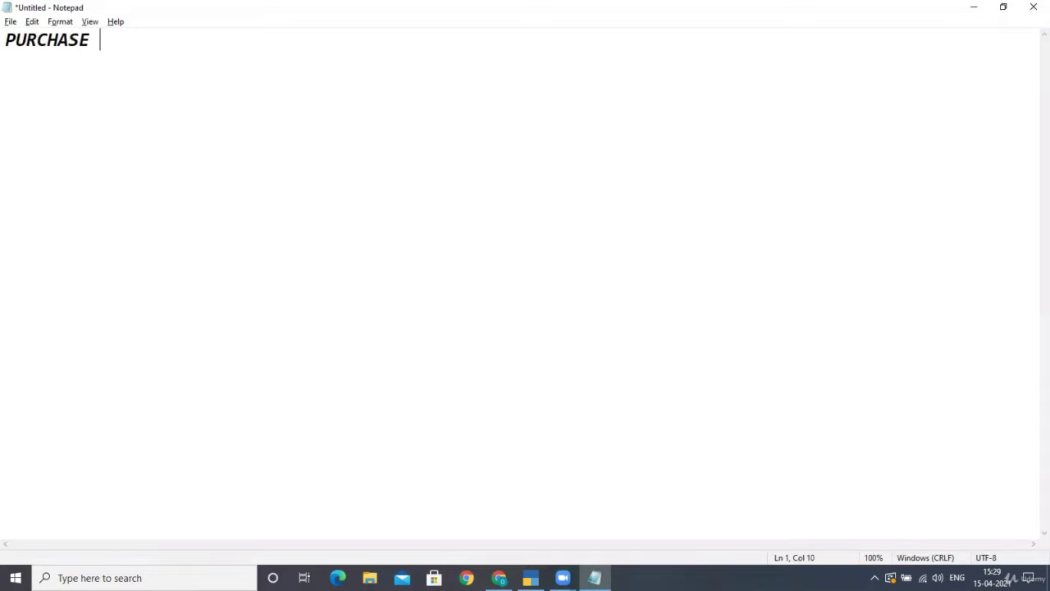
text(ORDER )
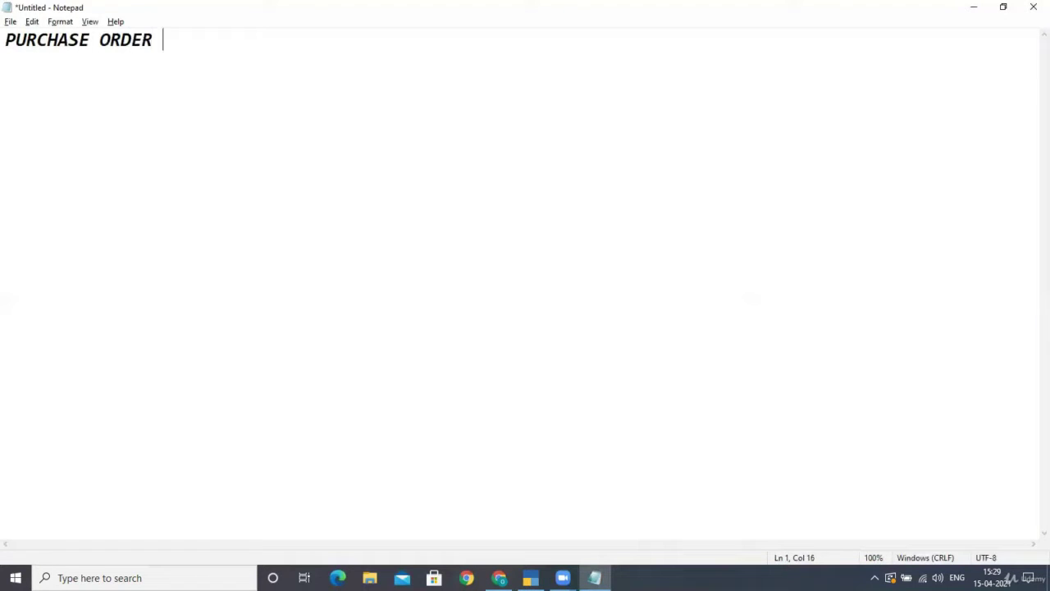
text(IS A D)
key(BackSpace)
text(S A D)
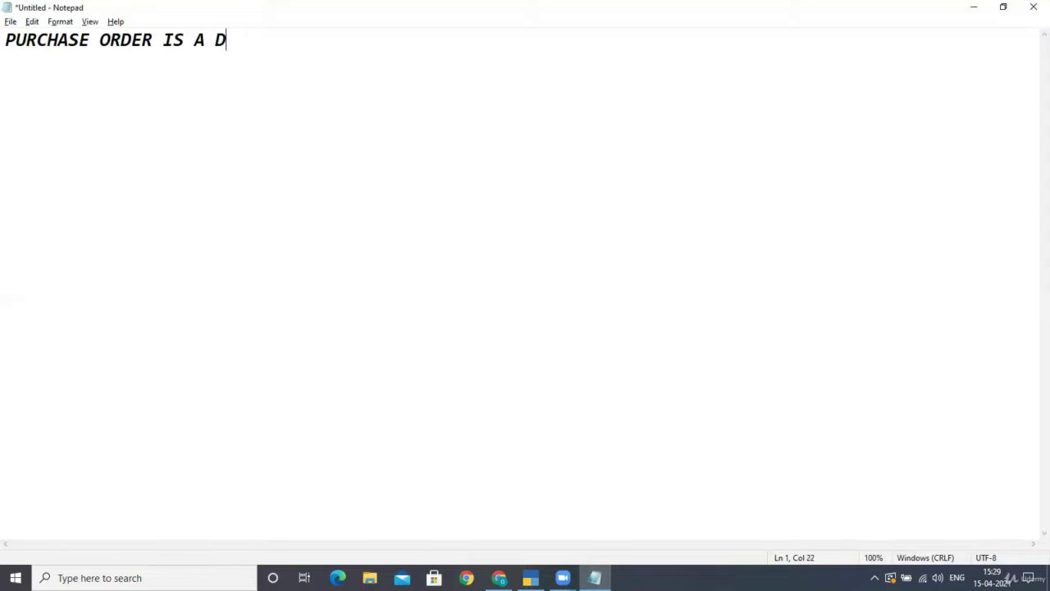
text(OCUMENT I)
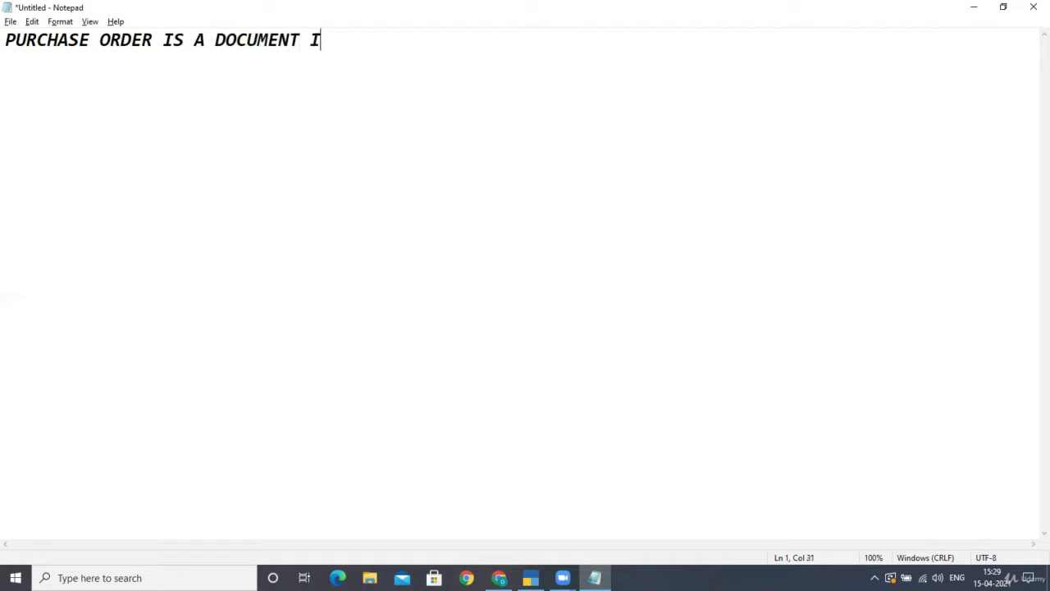
text(N WHICH W)
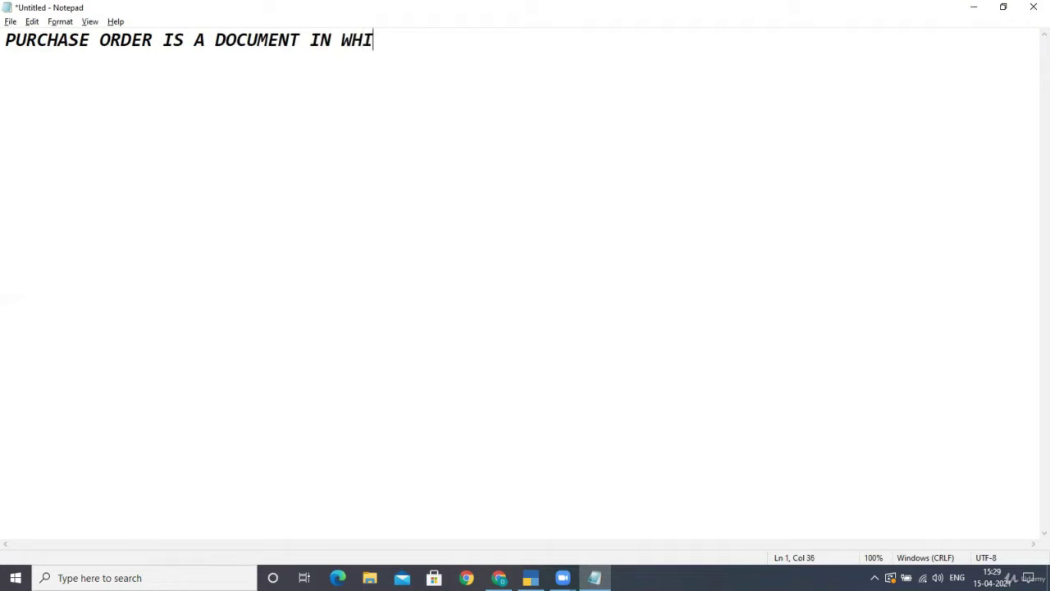
key(BackSpace)
text(EACH)
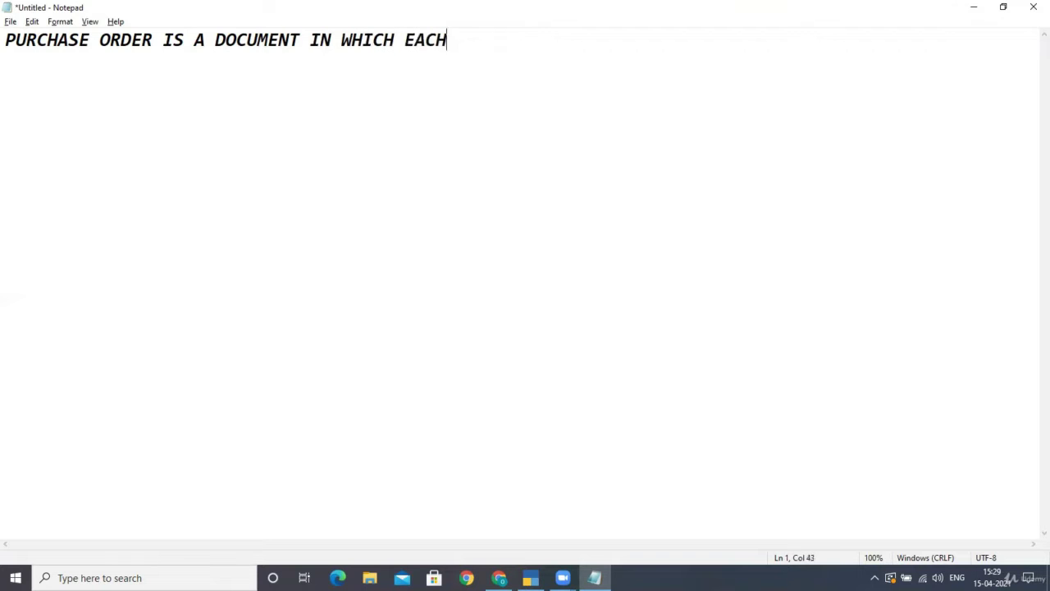
Continue the purchase order sentence with "AND EVERY DETAIL RELATED TO YOUR RESPECTIVE PURCHASE IS MENTION"
text( AND EVERY )
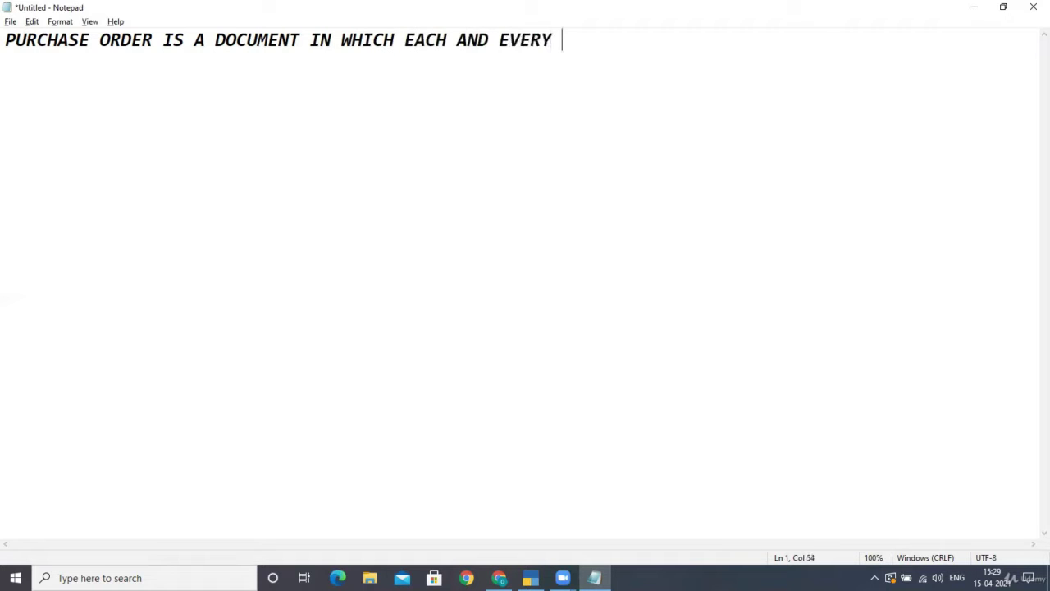
text(DETAIL RE)
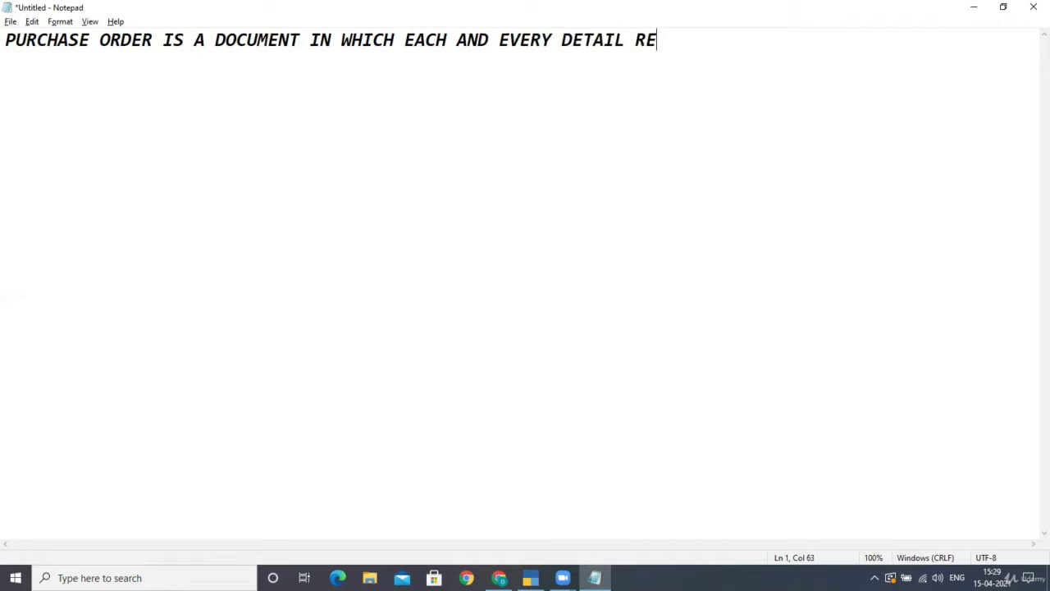
text(LATED TO )
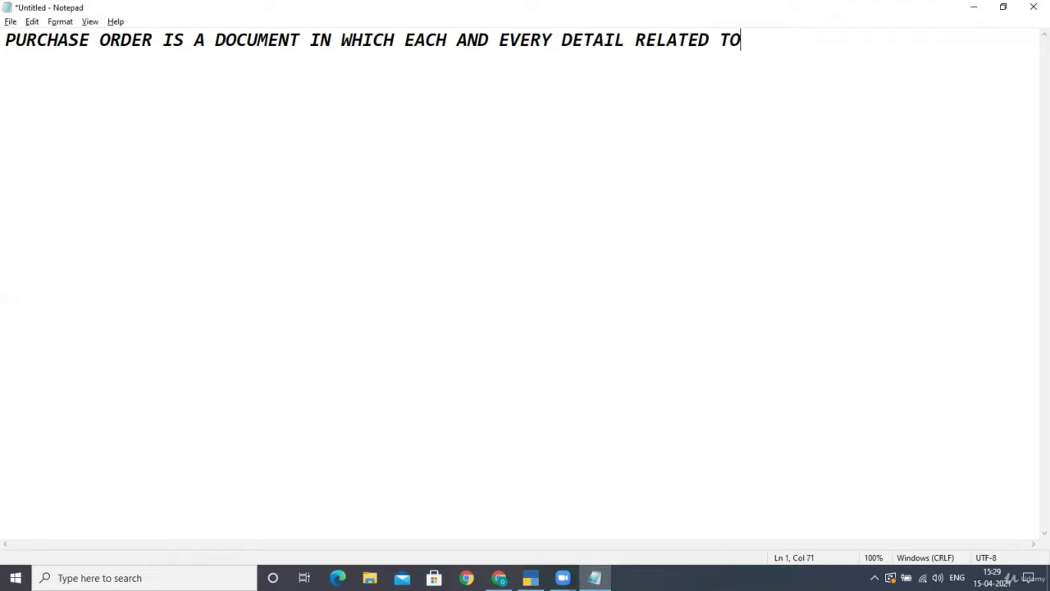
text(YOUR R)
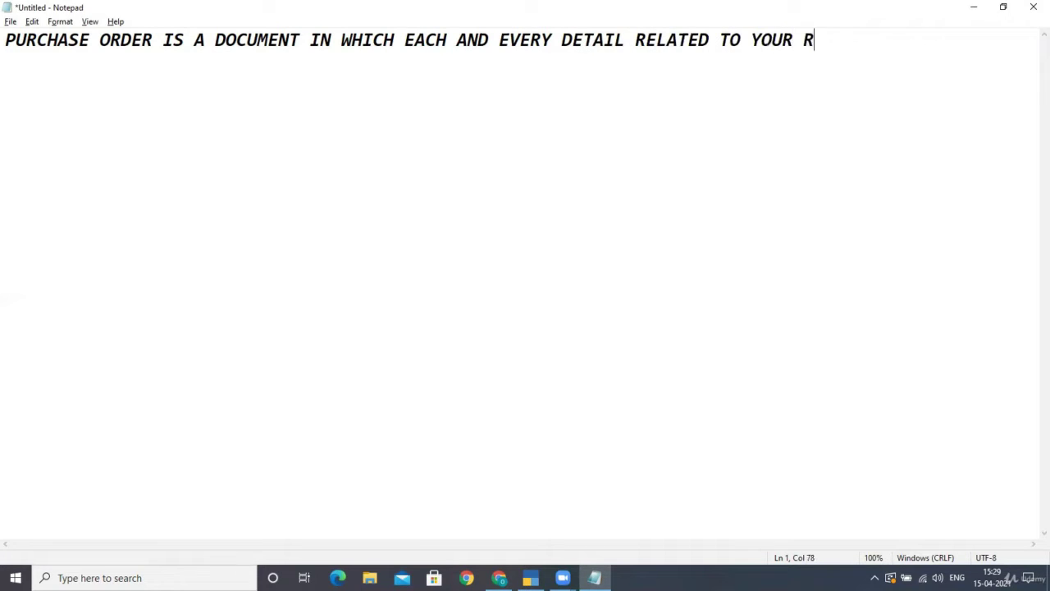
text(ESPECTIVE P)
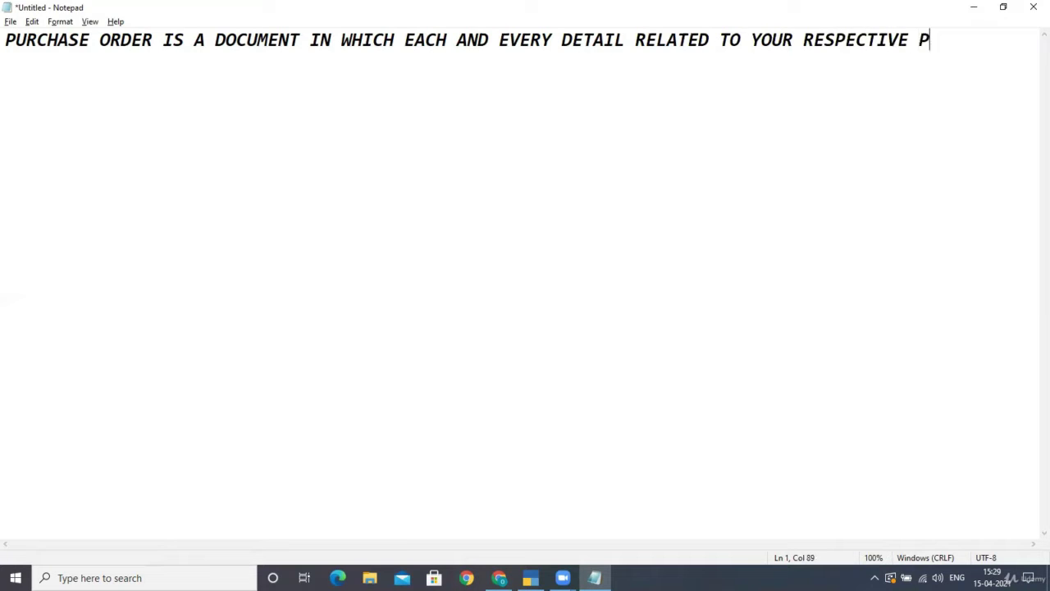
text(URCHA)
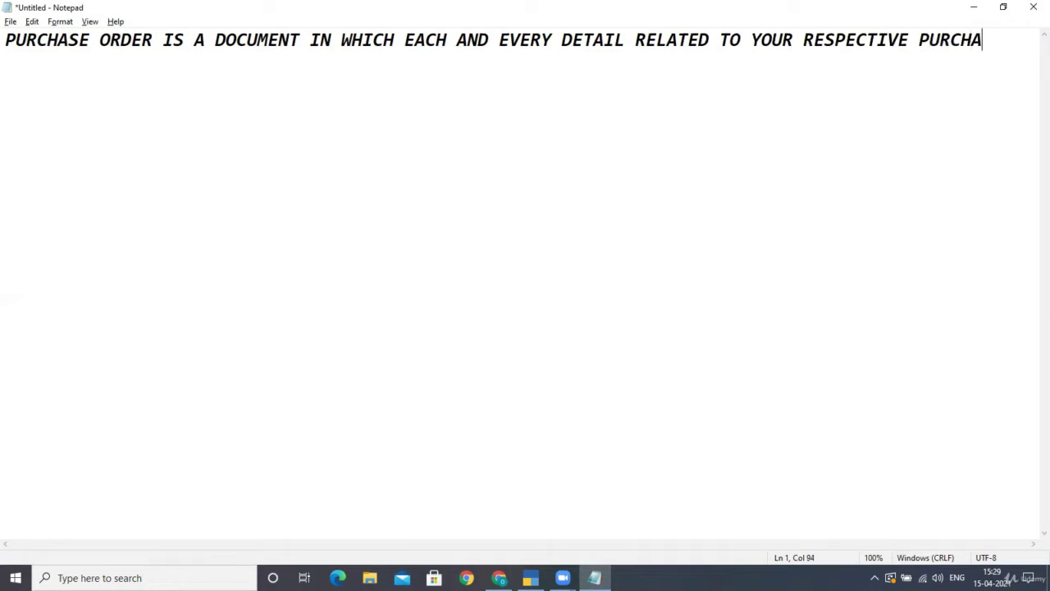
text(SE IS M)
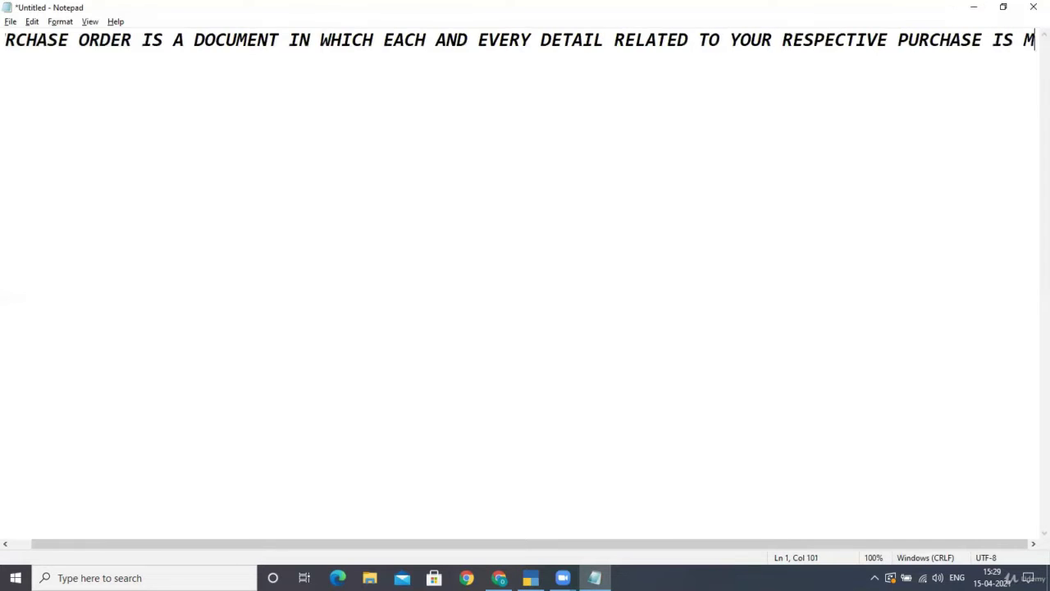
text(ENTION)
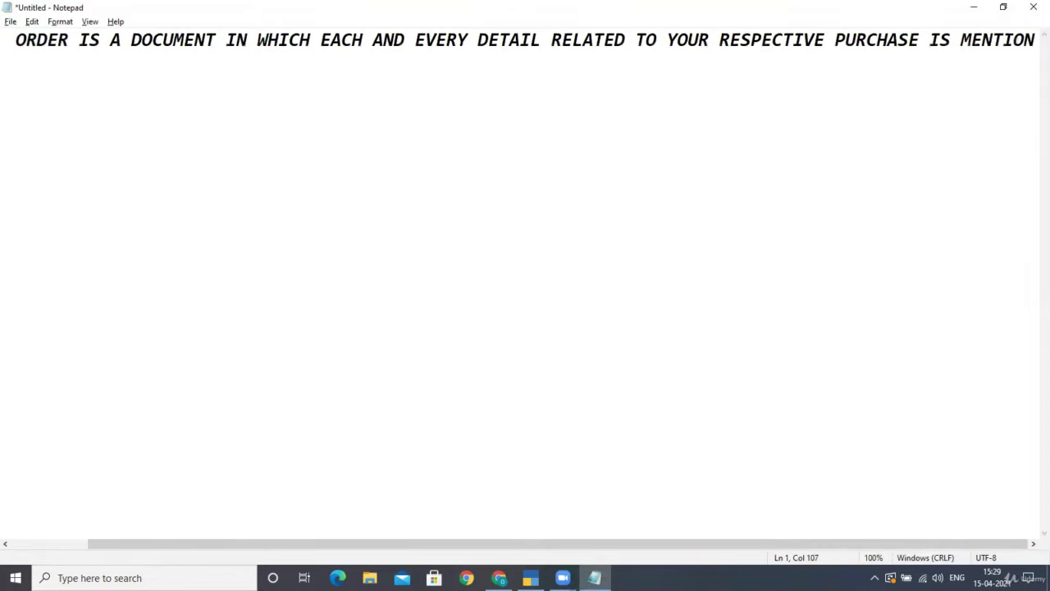
Remove "IS MENTION" from the first line and write "IS MENTIONED FOR EG" on a second line
key(BackSpace)
key(BackSpace)
key(BackSpace)
key(BackSpace)
key(BackSpace)
key(BackSpace)
key(BackSpace)
key(BackSpace)
key(BackSpace)
key(BackSpace)
key(BackSpace)
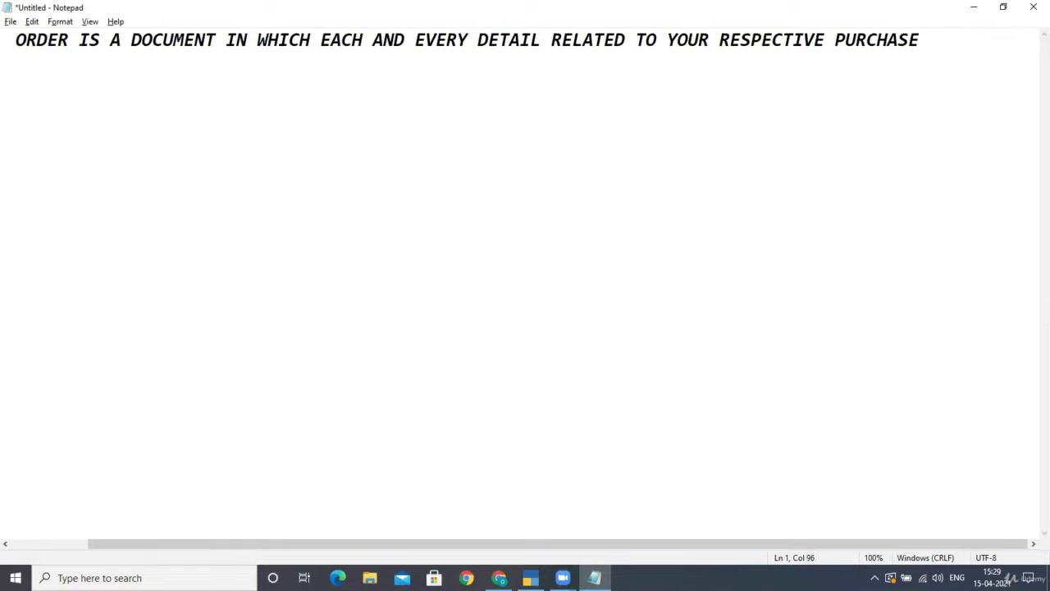
key(Return)
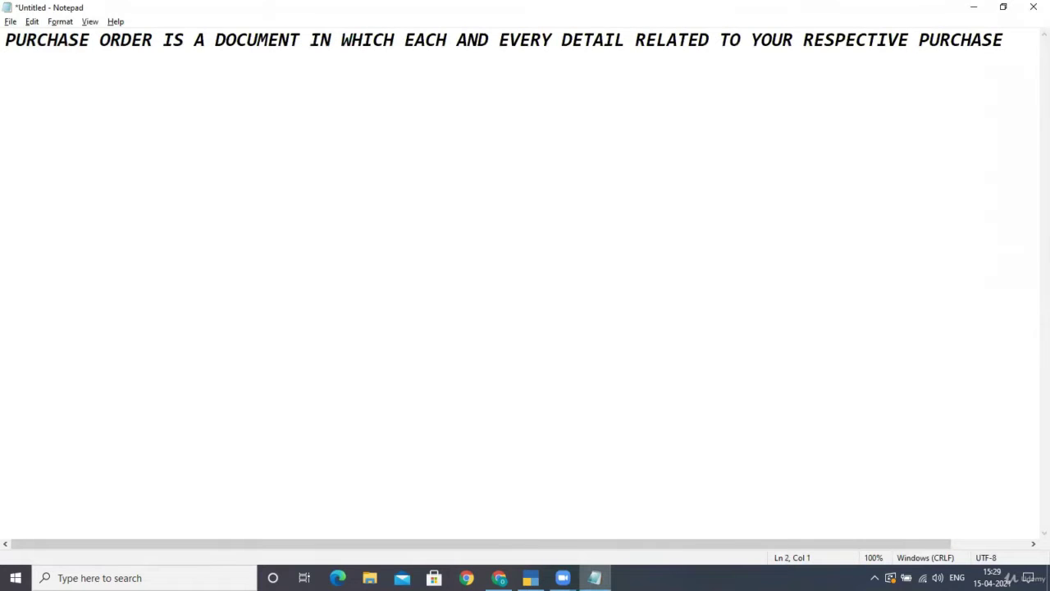
text(IS MENTION)
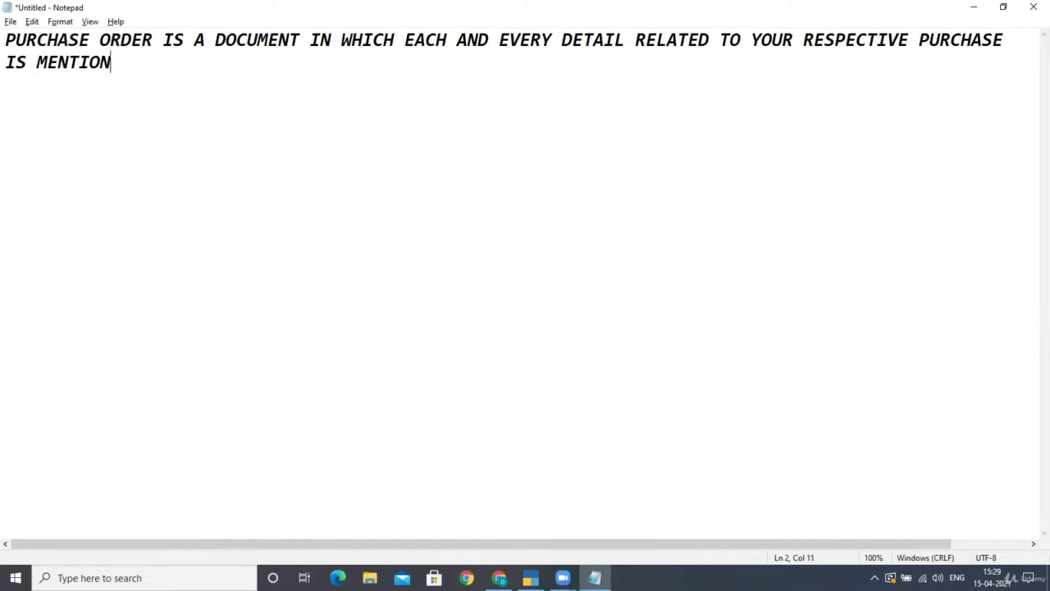
text(ED FOR EG)
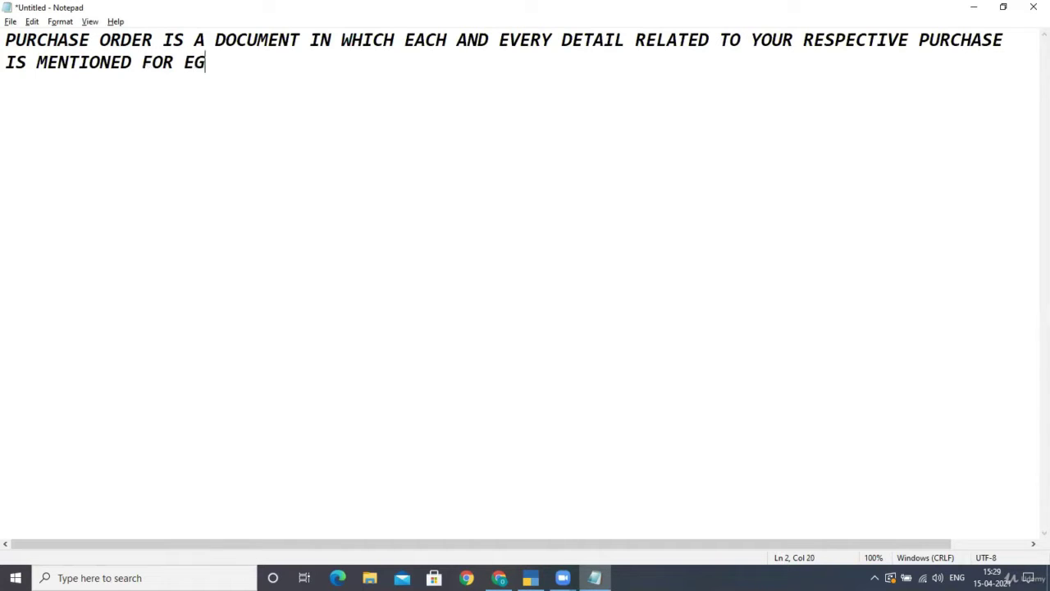
Add the first examples to the second line: ": THE QUANTITY OF GOODS, THE RATE OF TAX, THE RATE OF GOODS"
text(: THE QUAT)
key(BackSpace)
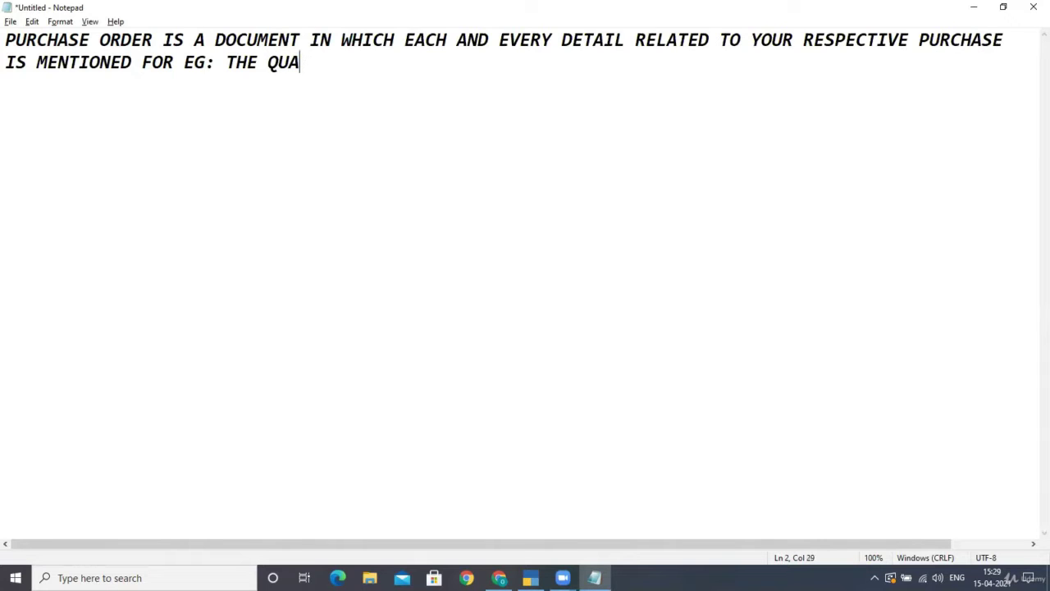
text(NTITY OF G)
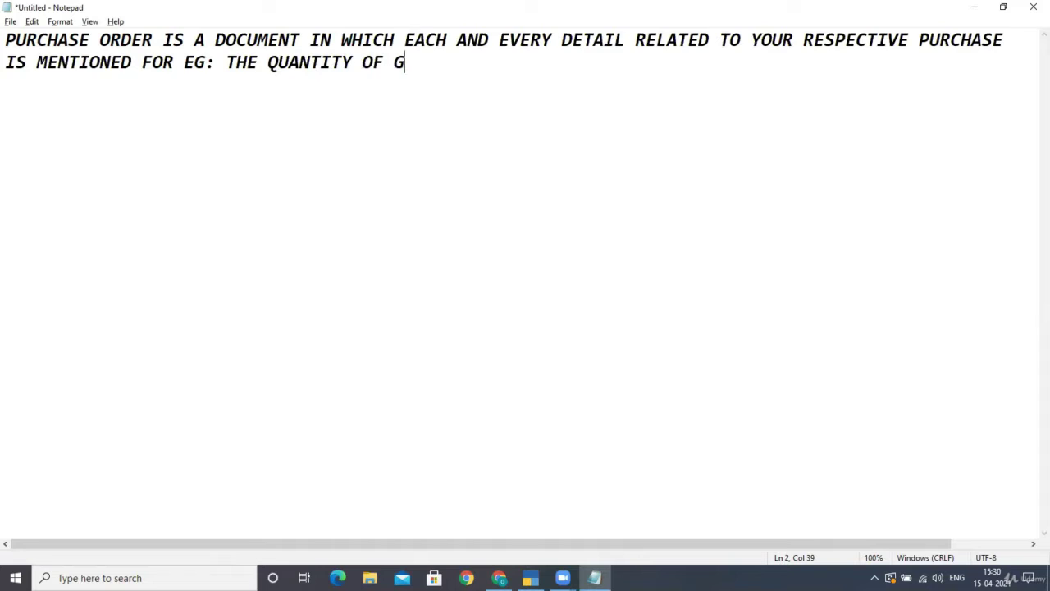
text(OODS,)
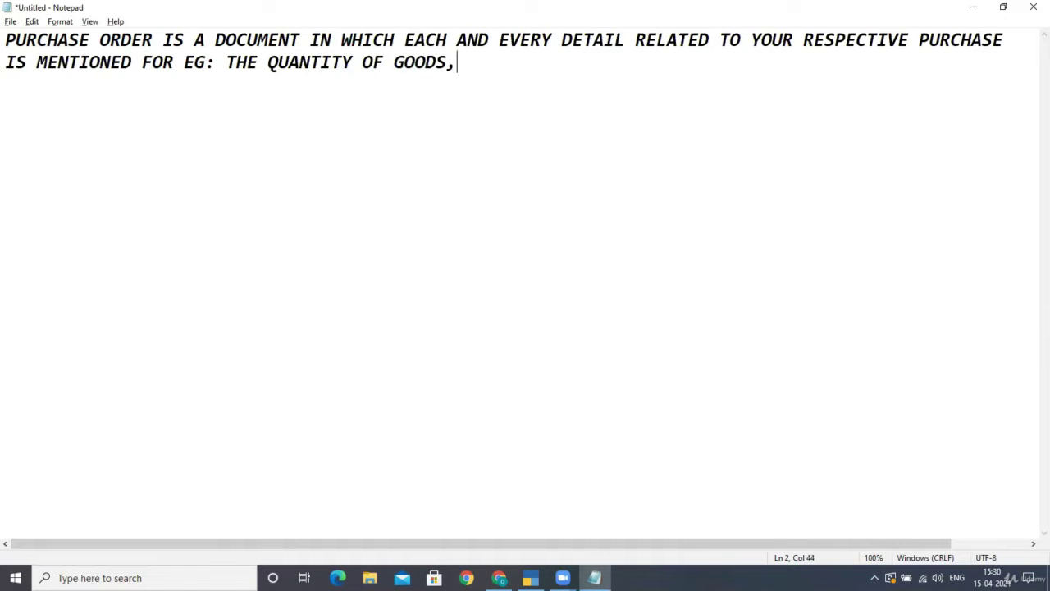
text( THE RATE )
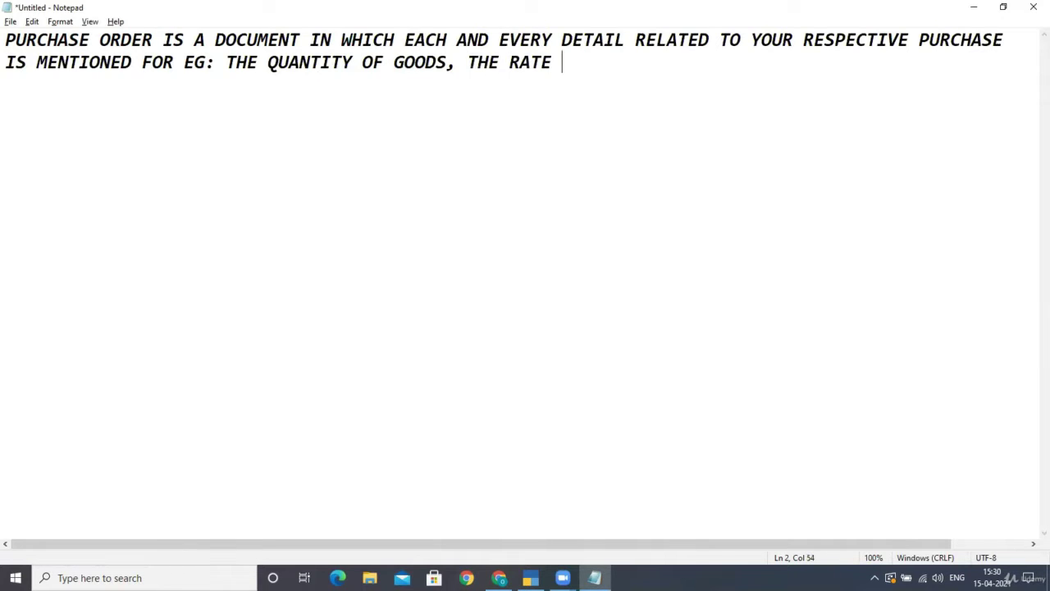
text(OF TAX, THE)
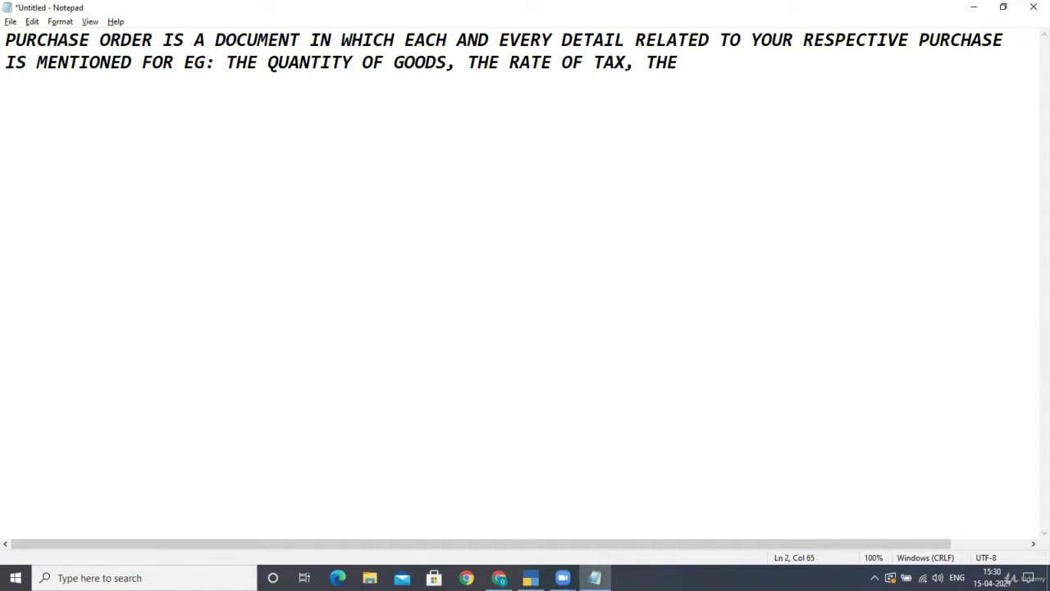
text( RATE OF GOODS)
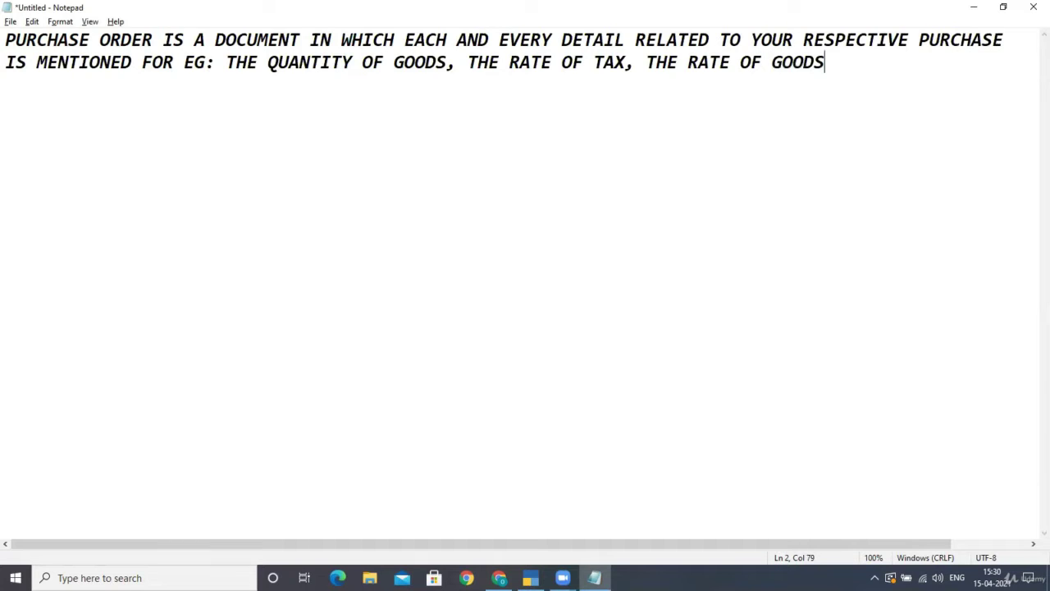
Complete the example list with ", DATE OF DELIVERY AND OTHER" and put "PAYMENT TERMS." on a third line
text(, DATE O)
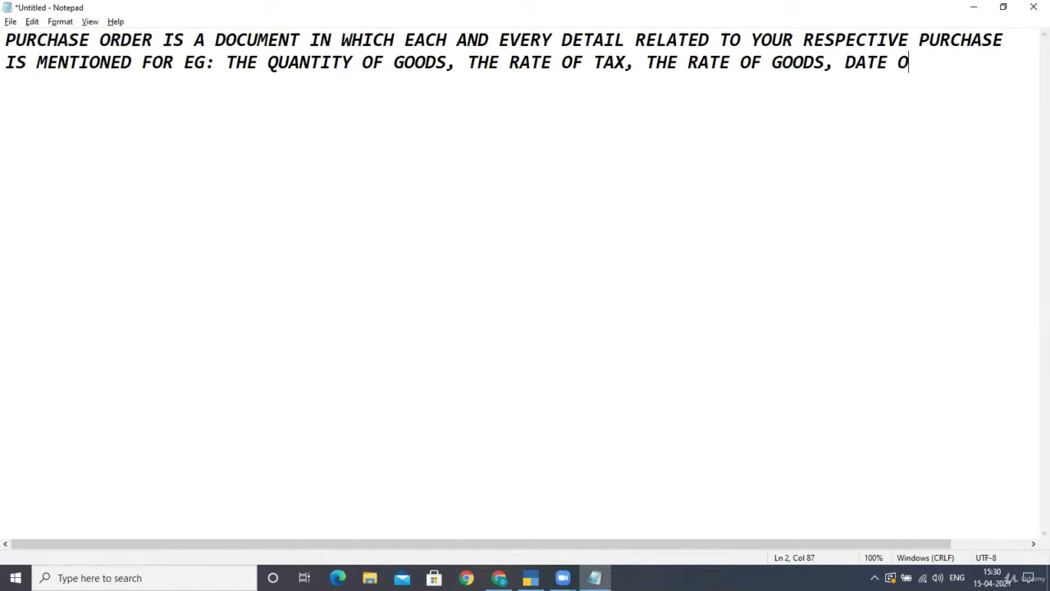
text(F DELIVE)
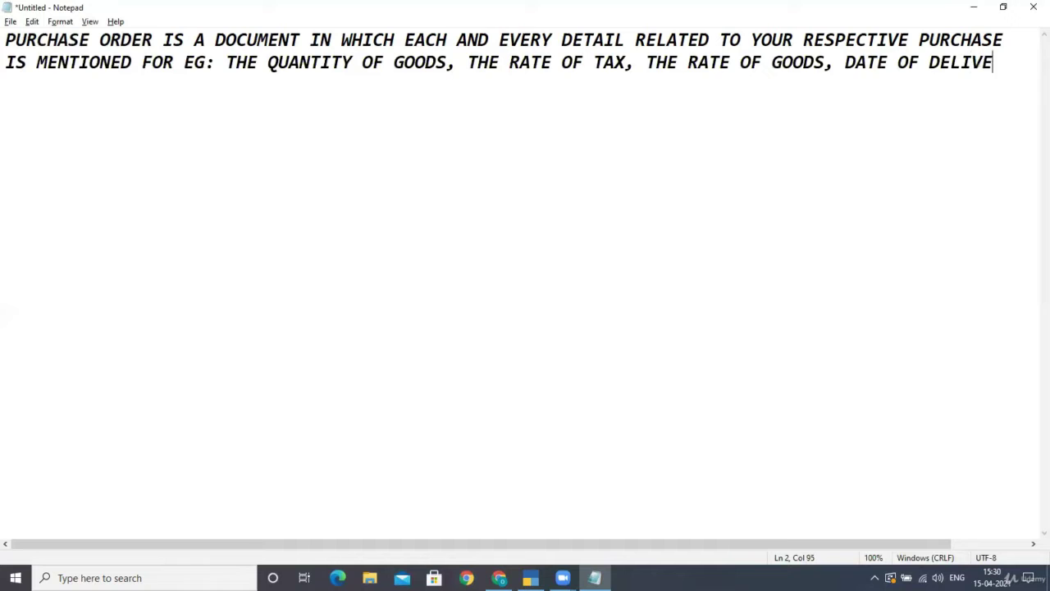
text(RY AND )
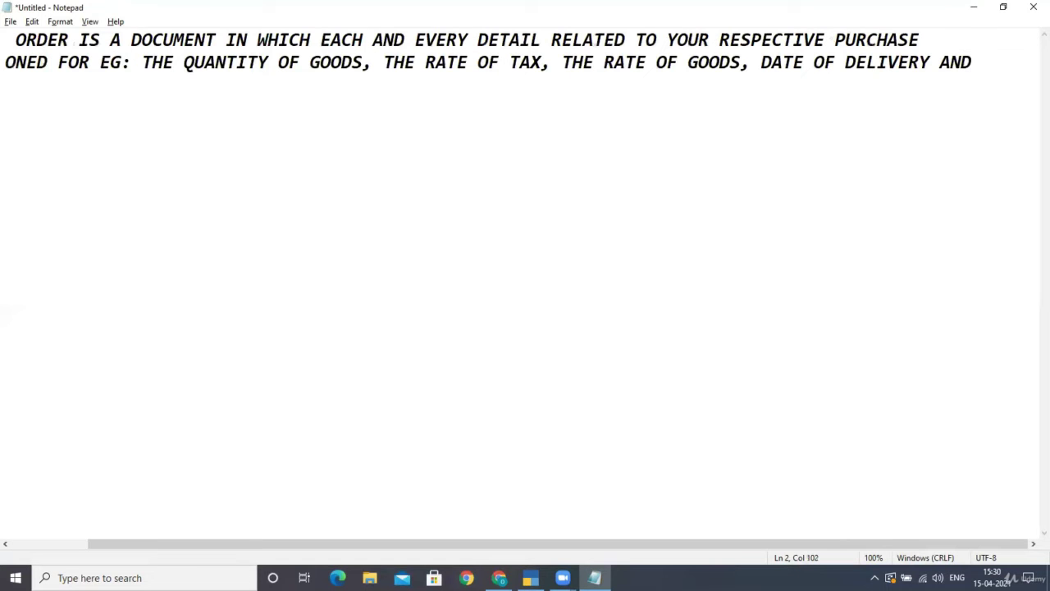
text(OTHER PA)
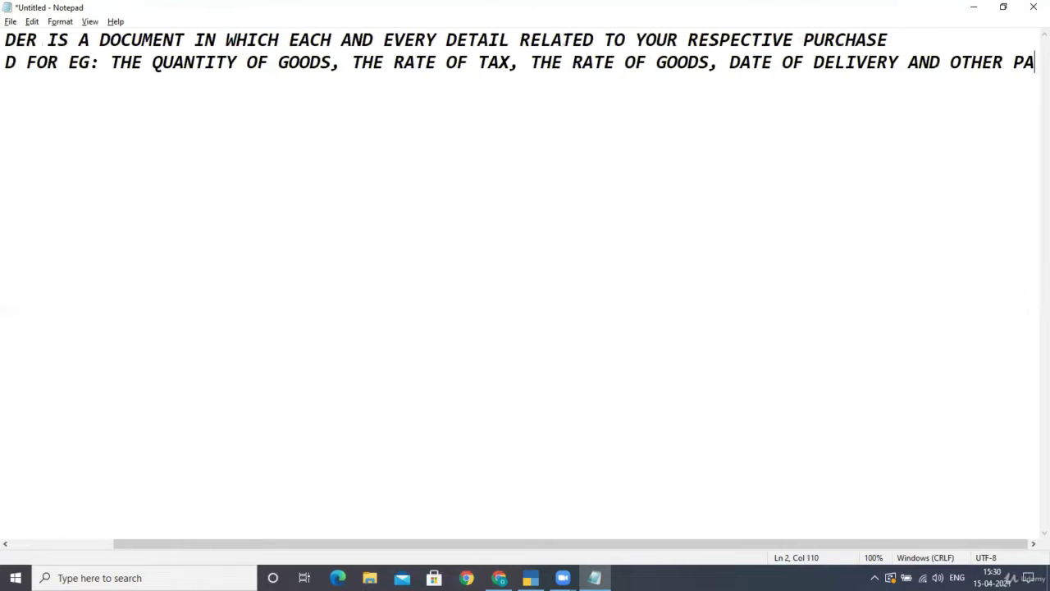
key(BackSpace)
key(BackSpace)
key(BackSpace)
key(BackSpace)
key(Return)
text(P)
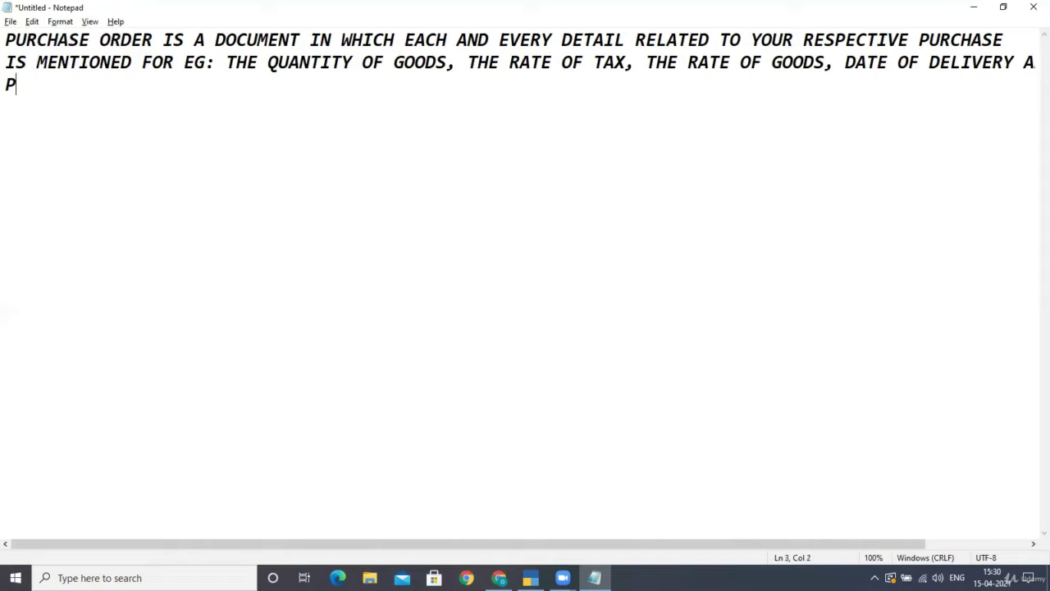
text(AYMEN)
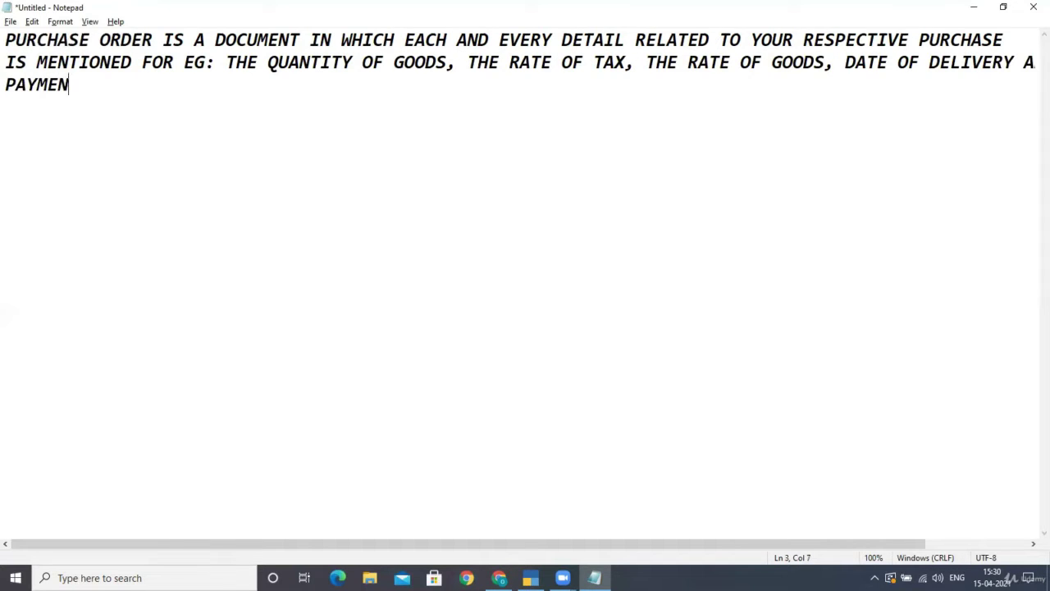
text(T TERMS.)
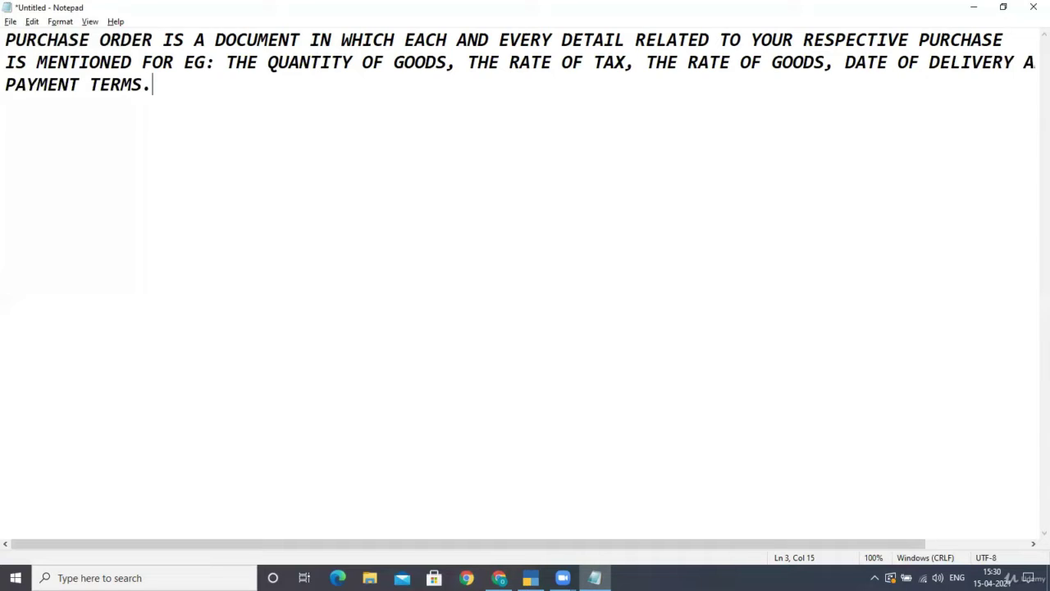
Start a new paragraph below a blank line with "SALE ORDER IS A DOCUMENT IN WHICH ALL THE DETAILS THAT ARE MENTIONED IN A"
key(Return)
text(SALE ORDER)
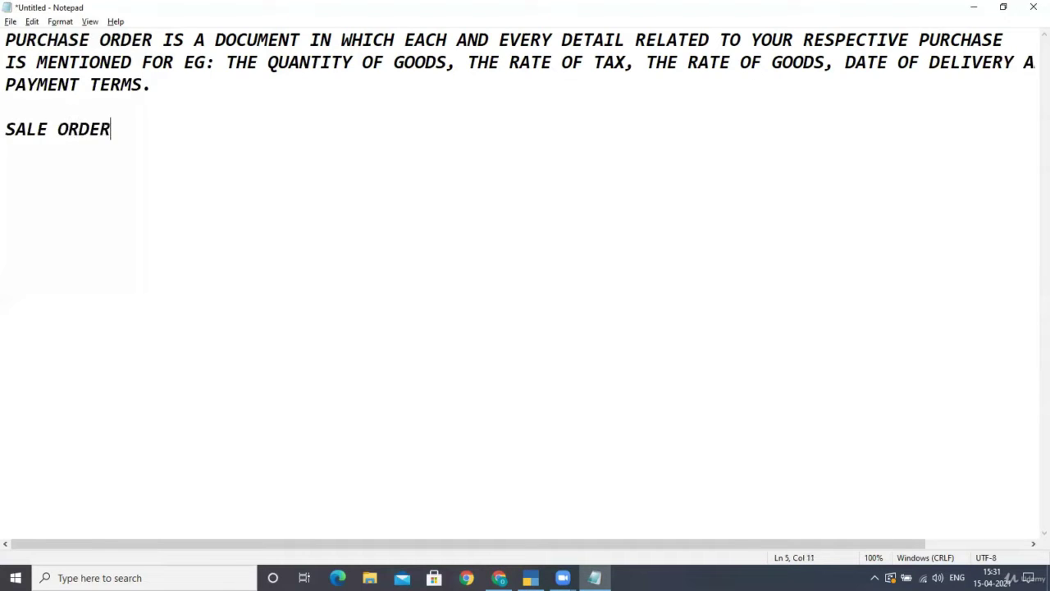
text( IS A DOCUMENT I)
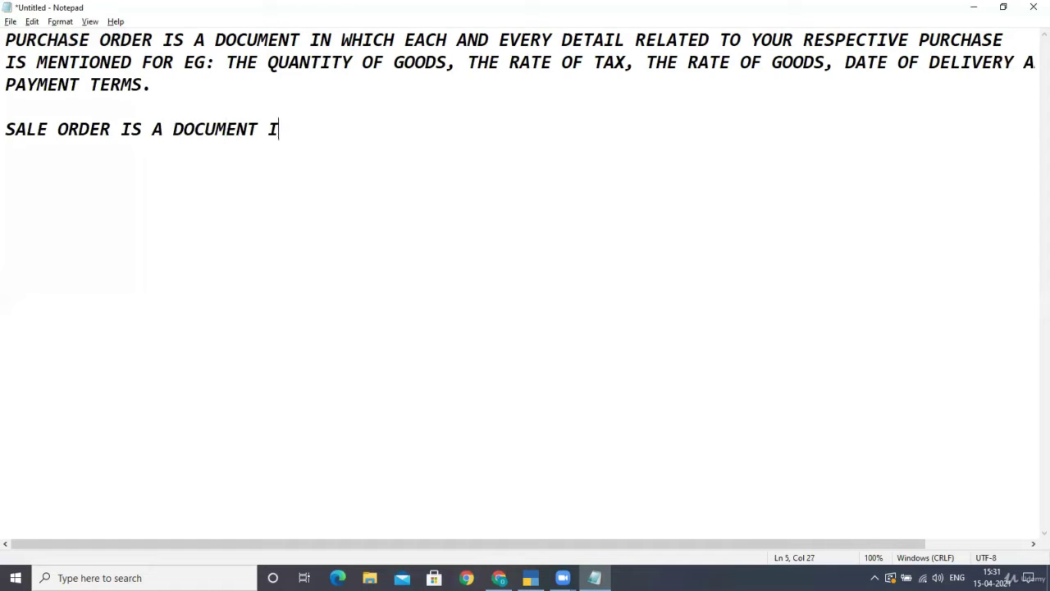
text(N WHICH A)
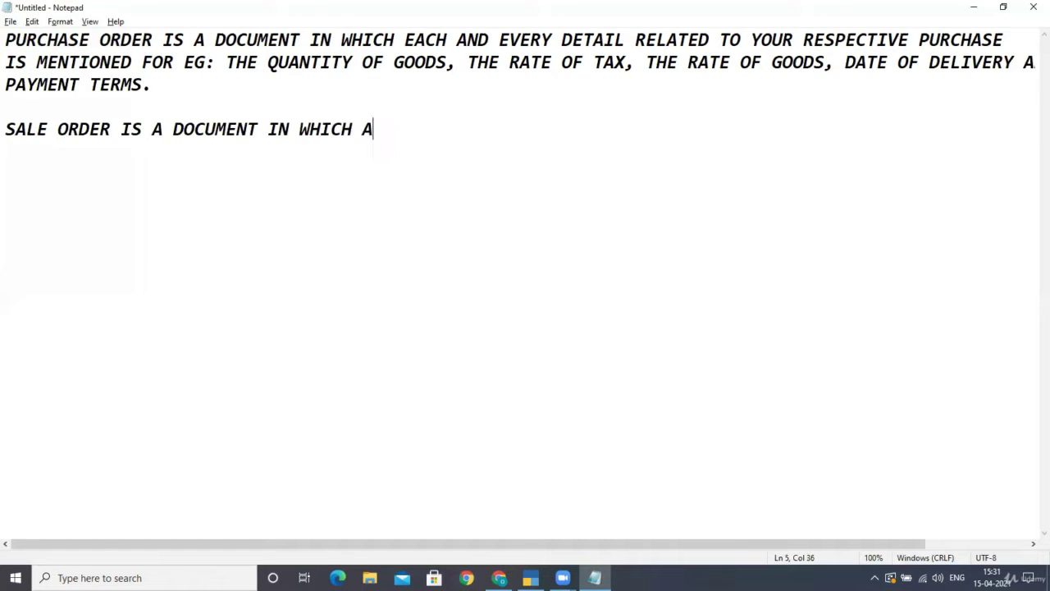
text(LL THE DETAI)
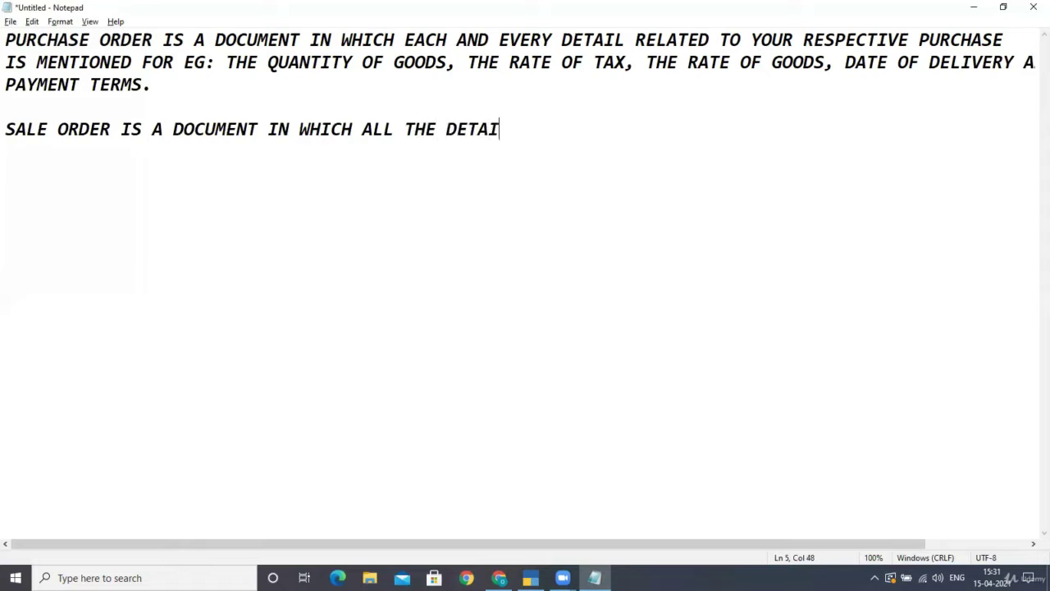
text(LS THAT AR)
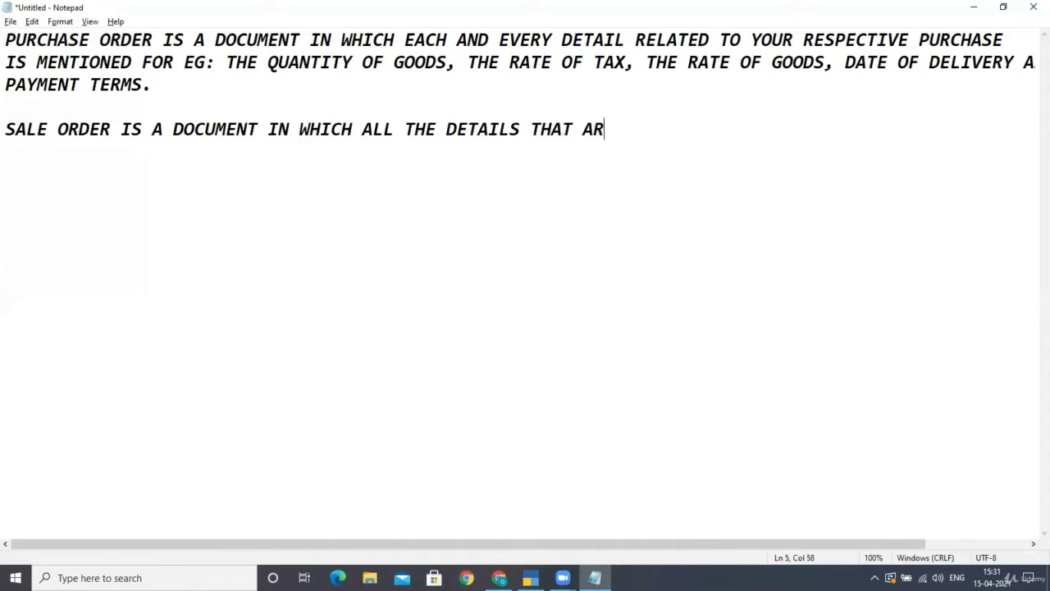
text(E MENT)
text(IO)
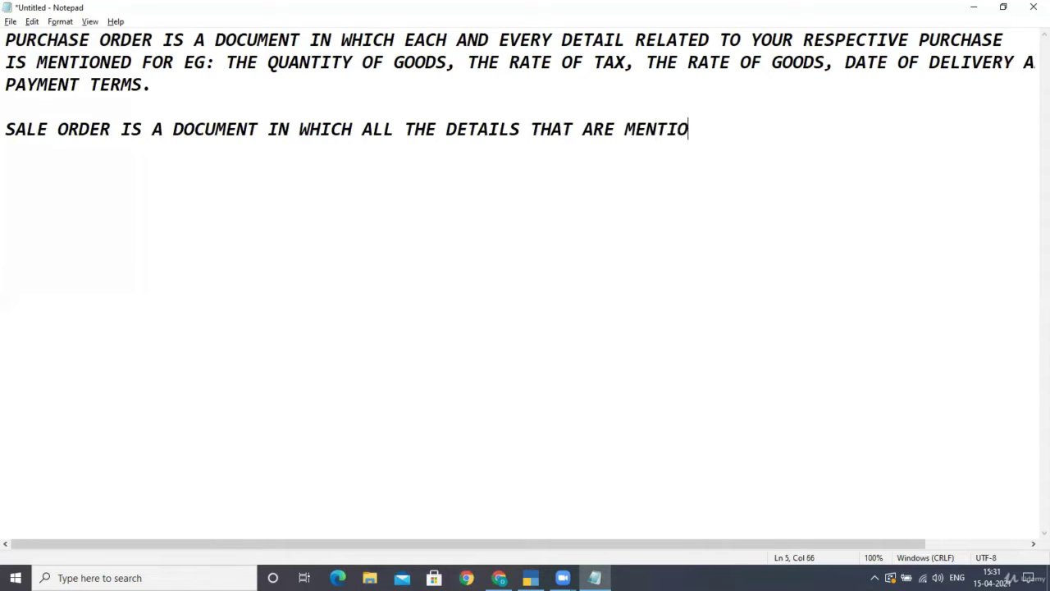
text(NED IN A )
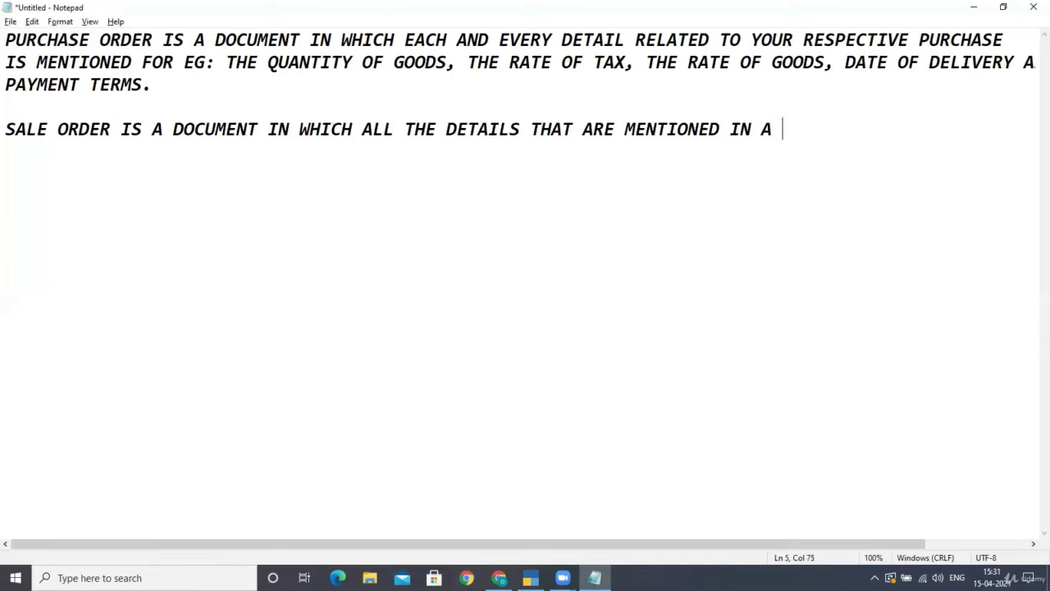
Continue the first line of the sale order sentence with "PURCHASE ORDER IS RETROSPECTIVELY"
text(PURCHASE )
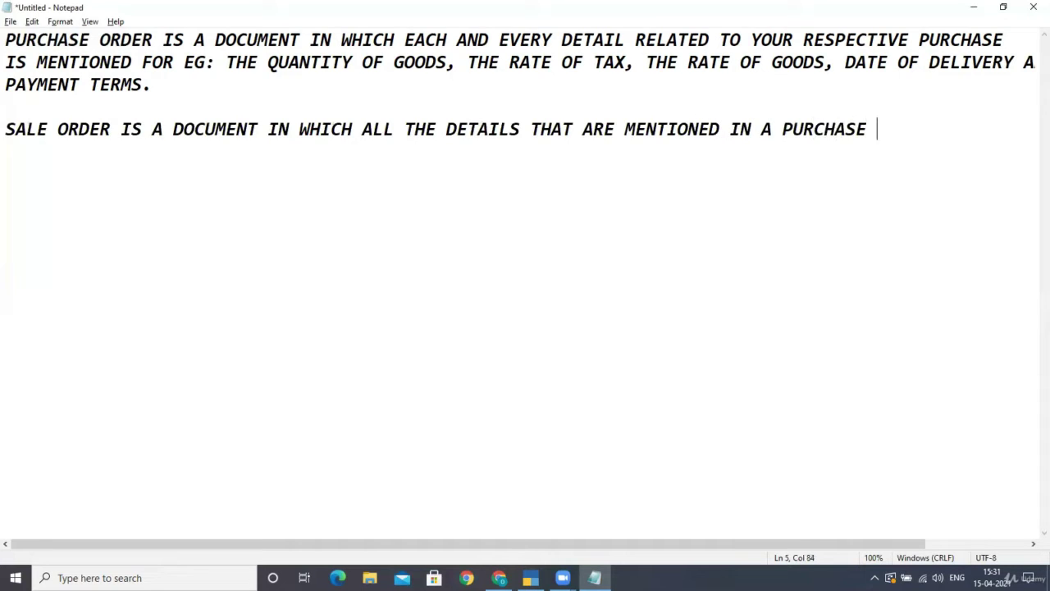
text(ORDER IS )
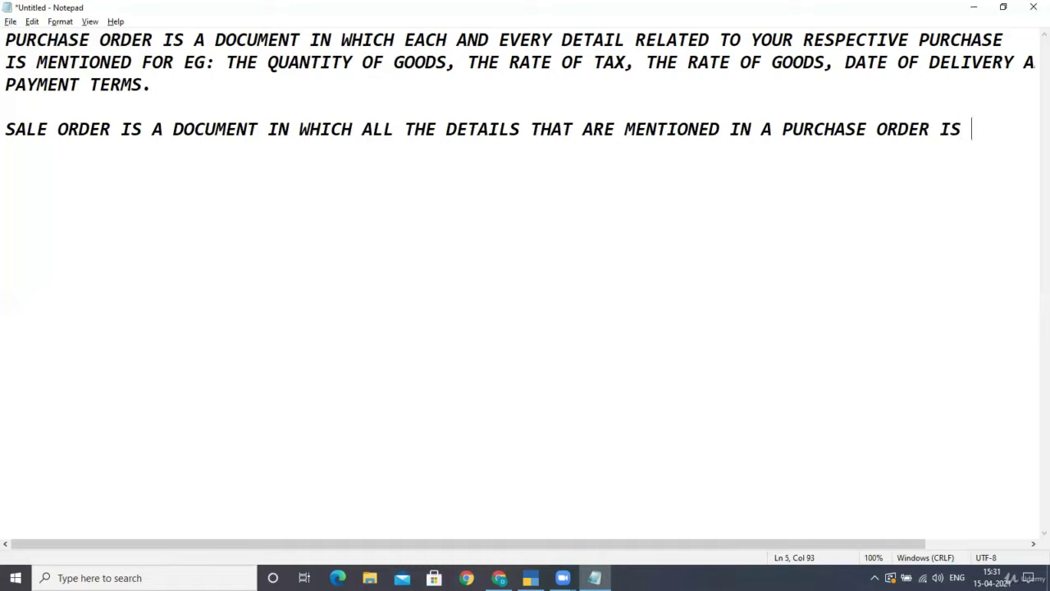
text(RETROSPEC)
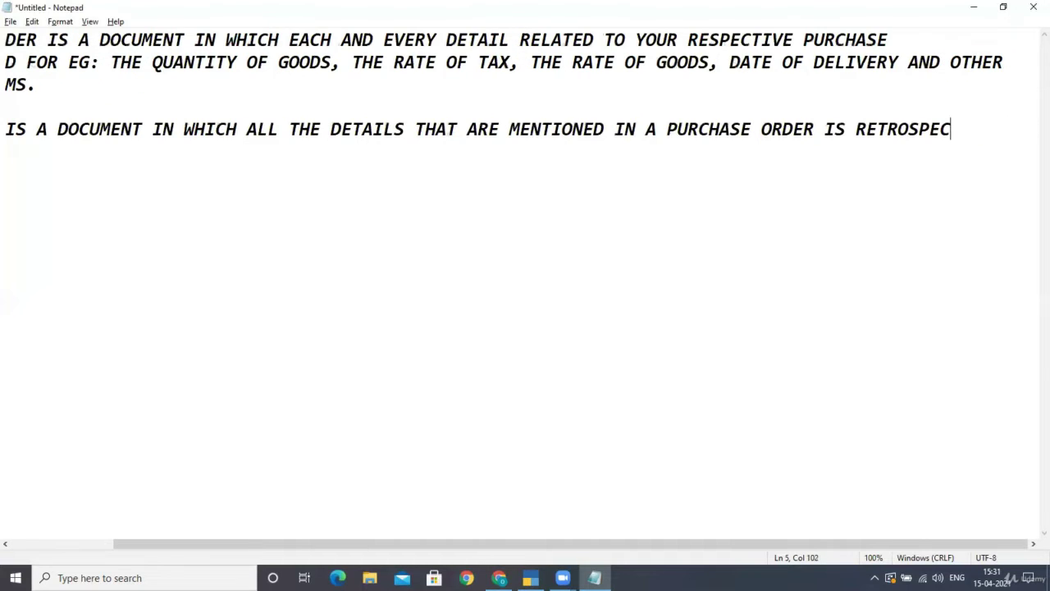
text(TIVELY)
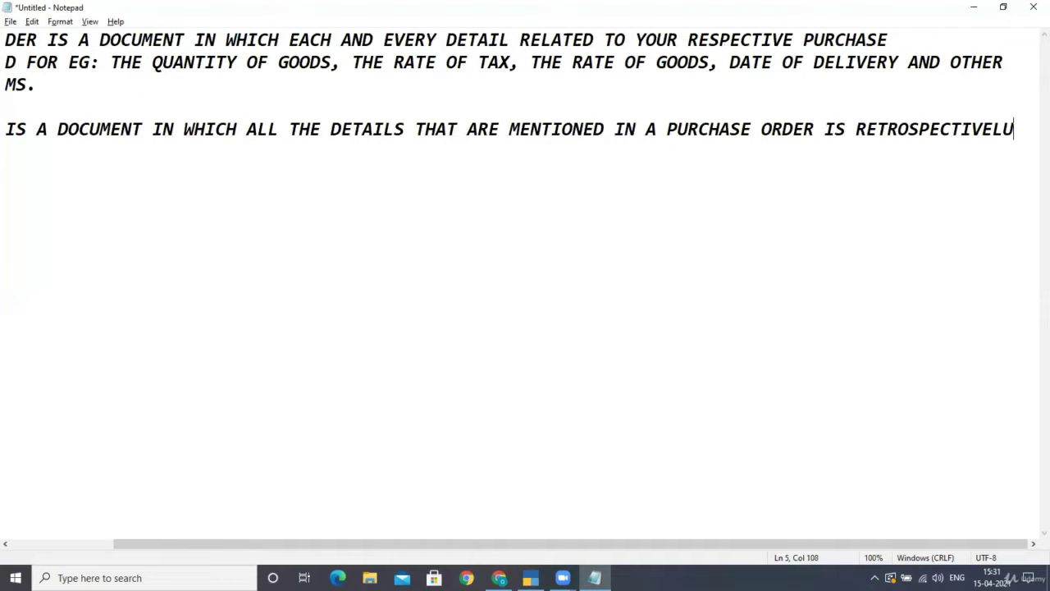
Write "AVAILABLE FOR THE PURPOSE OF CROSS VERIFICATION AND" on a second line of the sale order paragraph
key(Return)
text(AVAILABK)
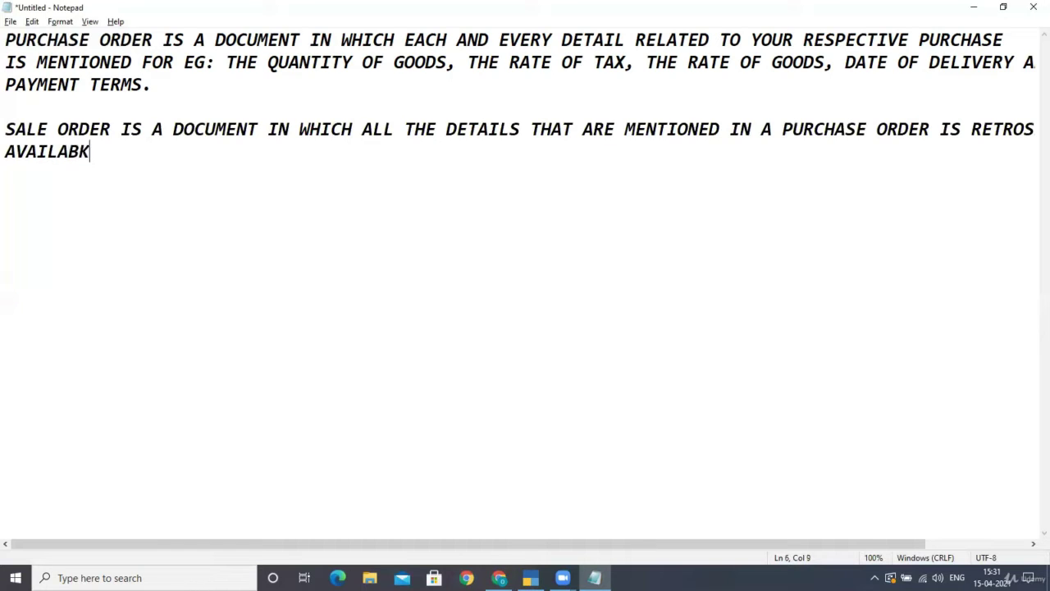
key(BackSpace)
text(LE FOR THE P)
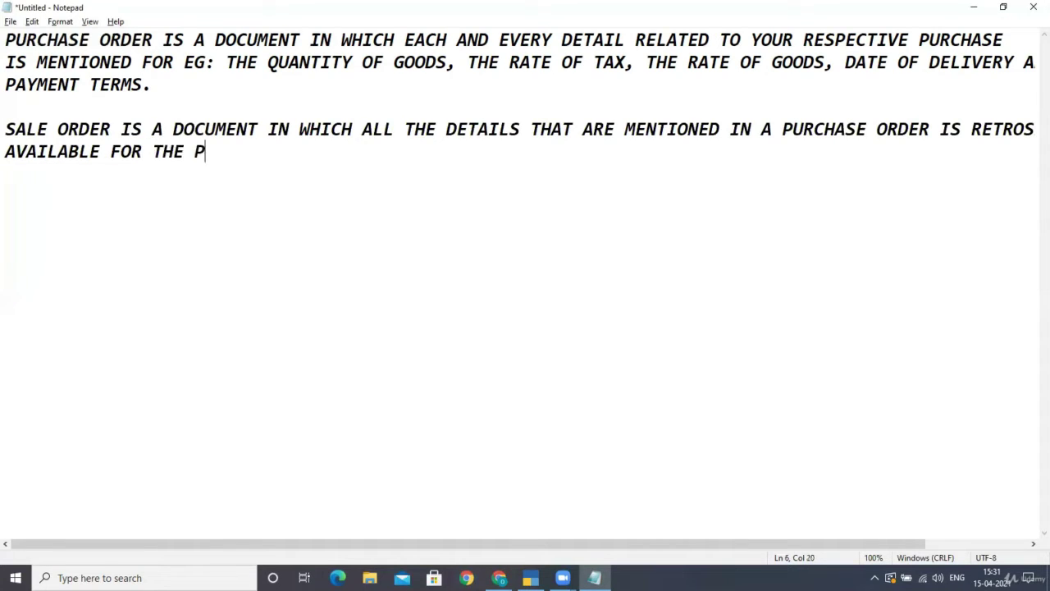
text(URPOSE O)
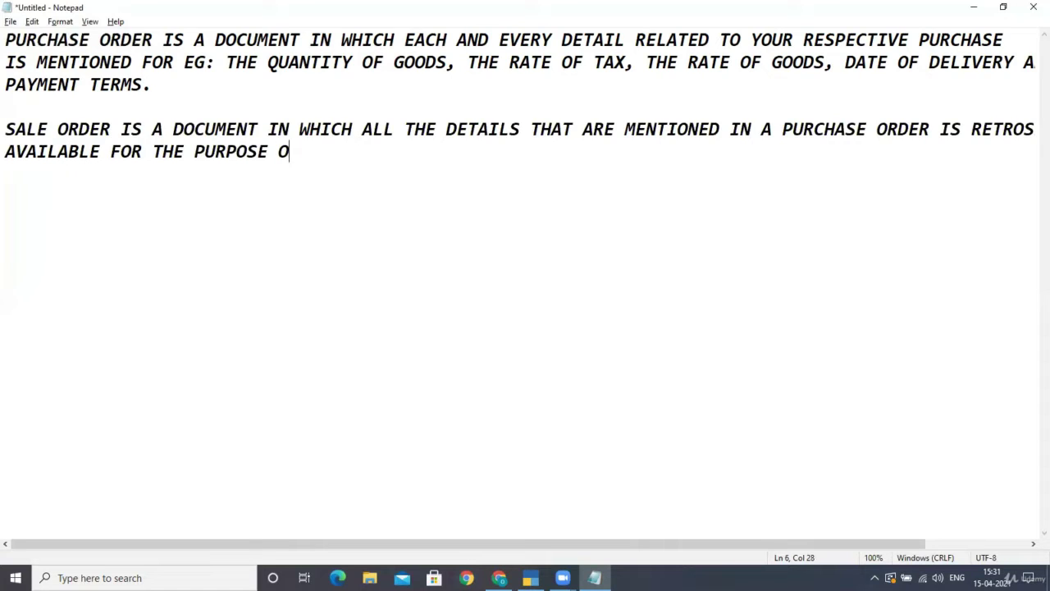
text(F CROSS VERIFIV)
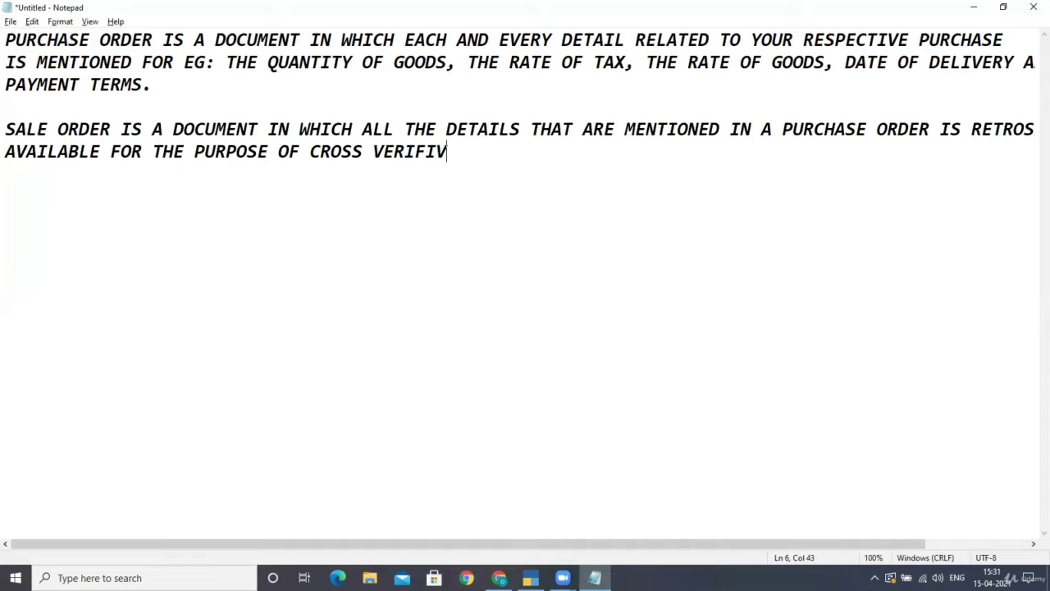
key(BackSpace)
text(CATION AND )
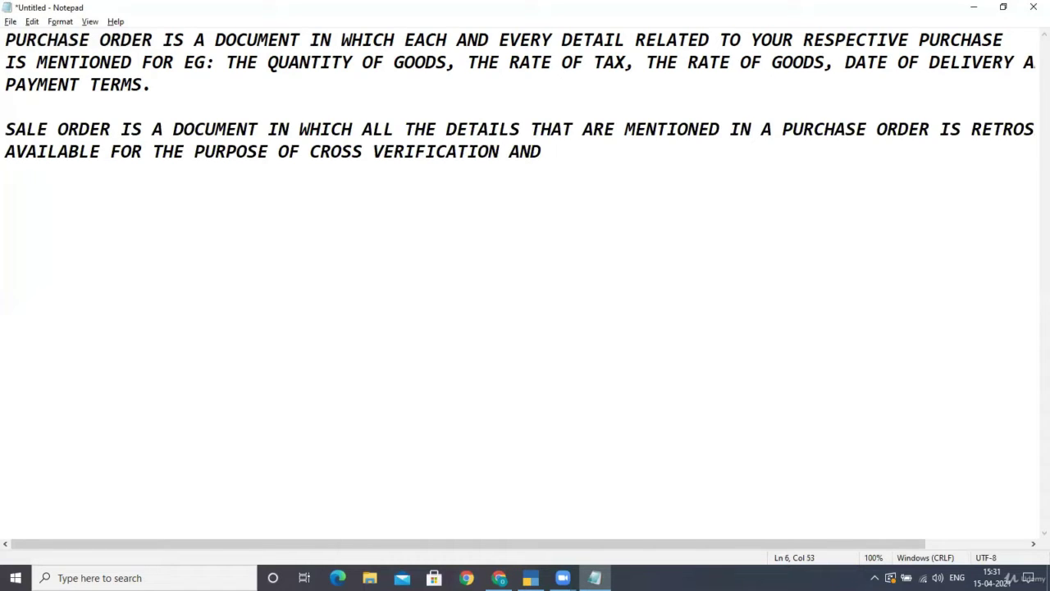
Extend the second line of the sale order paragraph with "FURTHER GENERATING THE DOCUMENTS"
text(FURTHER G)
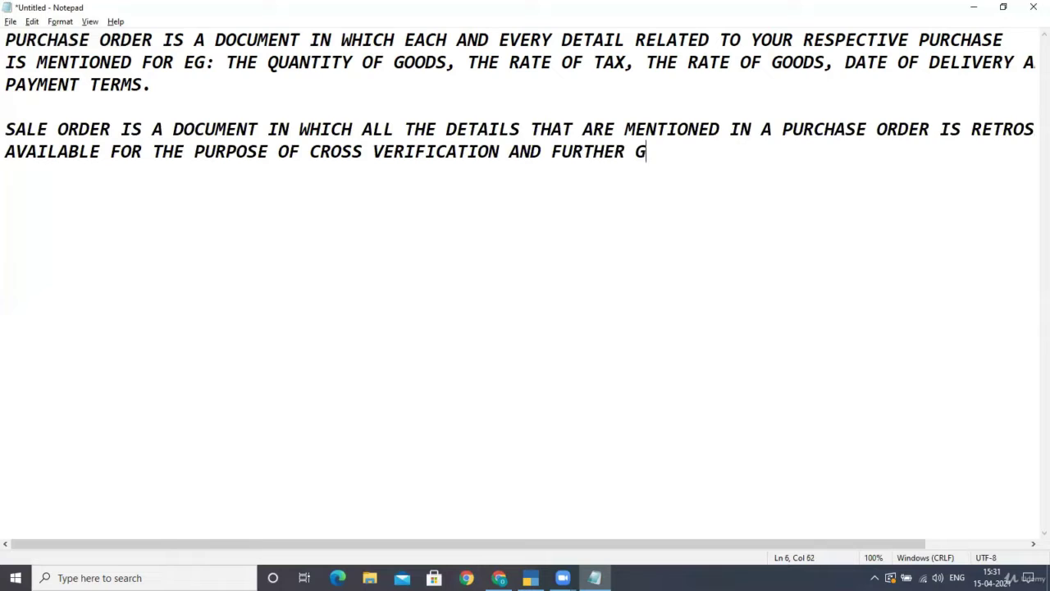
text(ENERATION)
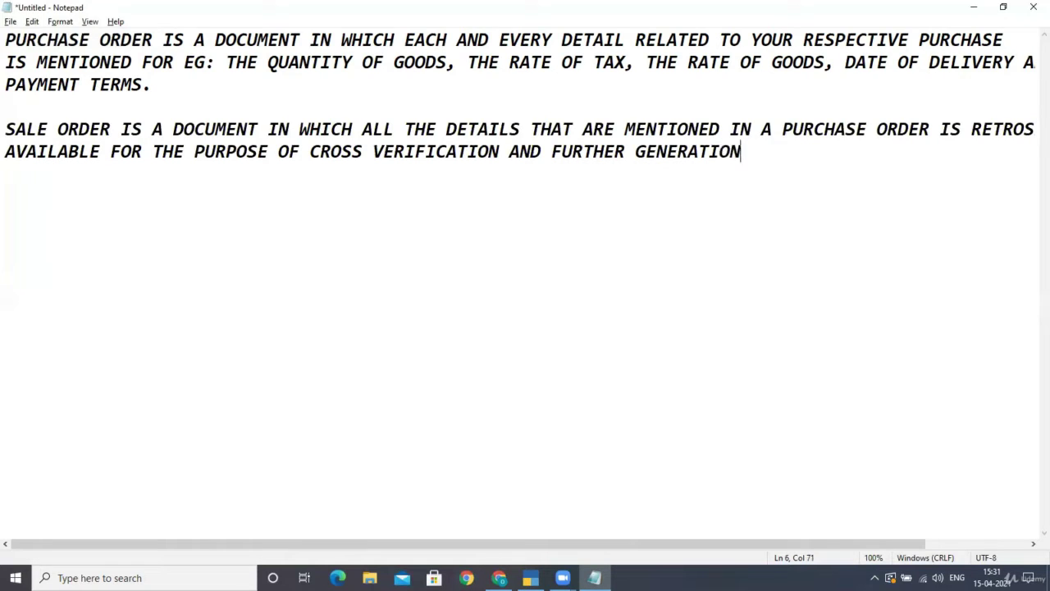
key(BackSpace)
key(BackSpace)
text(NG THE DOCUMENTS)
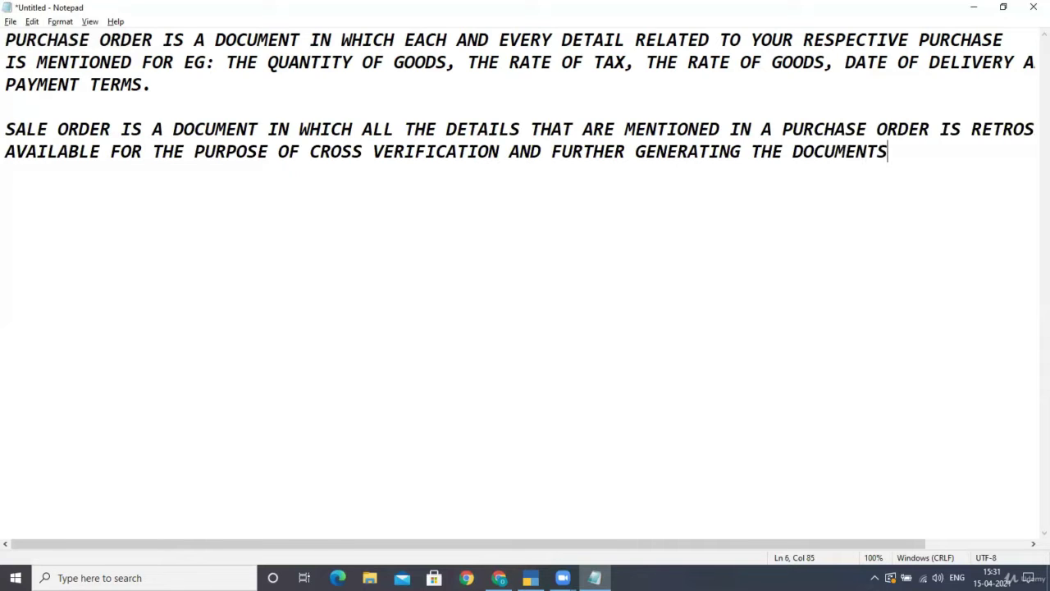
Finish the sale order definition on a third line with "LIKE TRANSPORTER COPY, THE RECEIPIENT COPY AND SO ON."
key(Return)
text(LIKE)
text( TRANSPO)
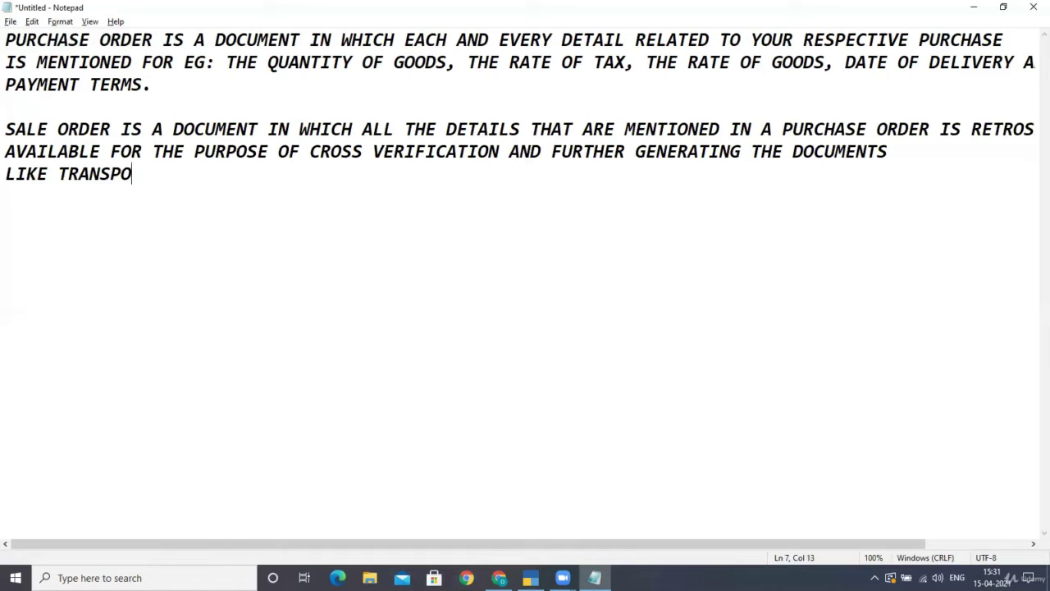
text(RTER CO)
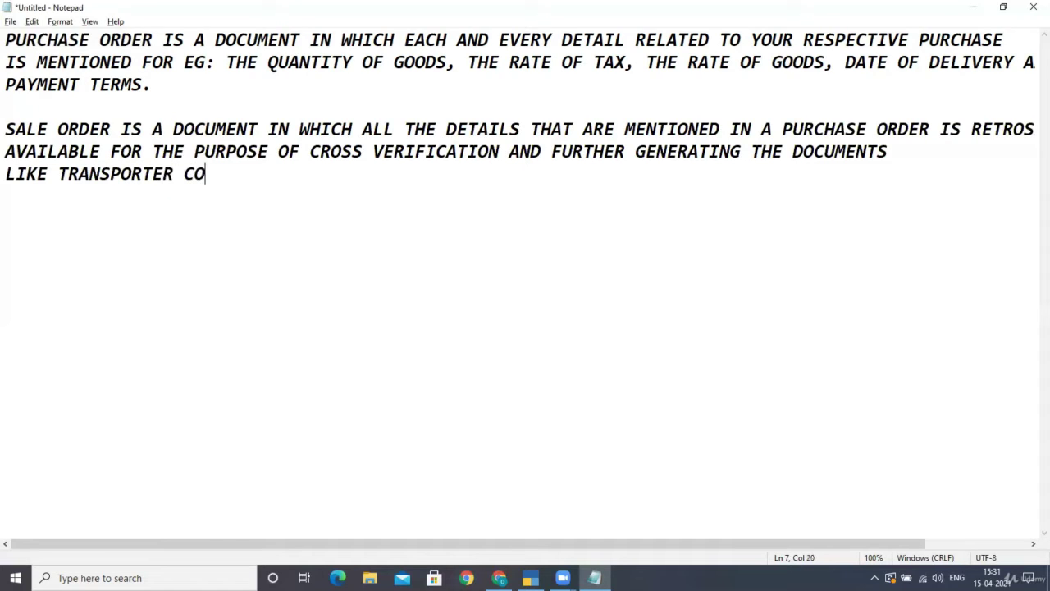
text(PY, THE RECEI)
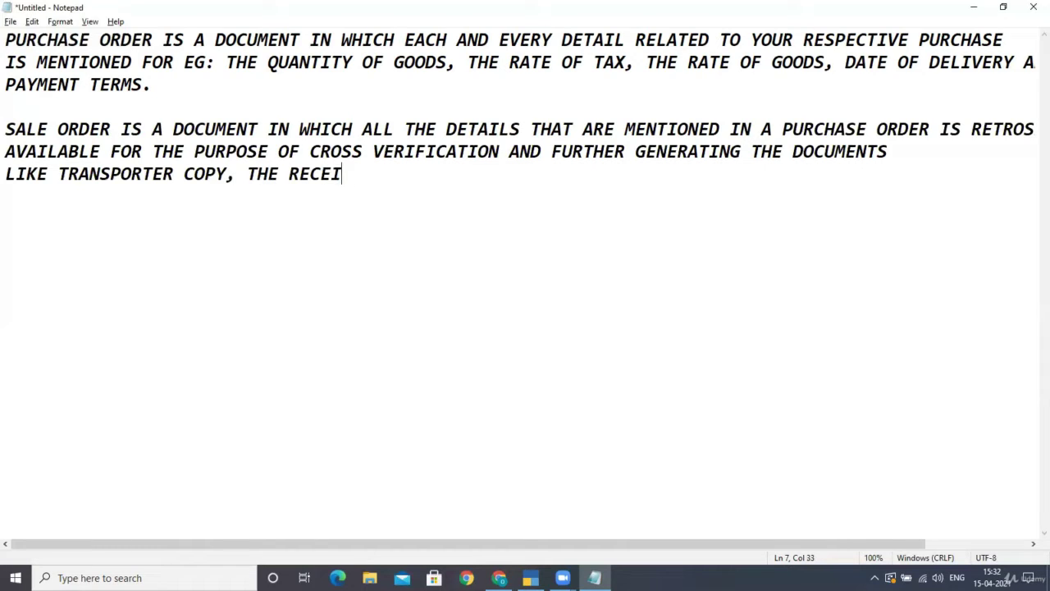
text(PIENT COP)
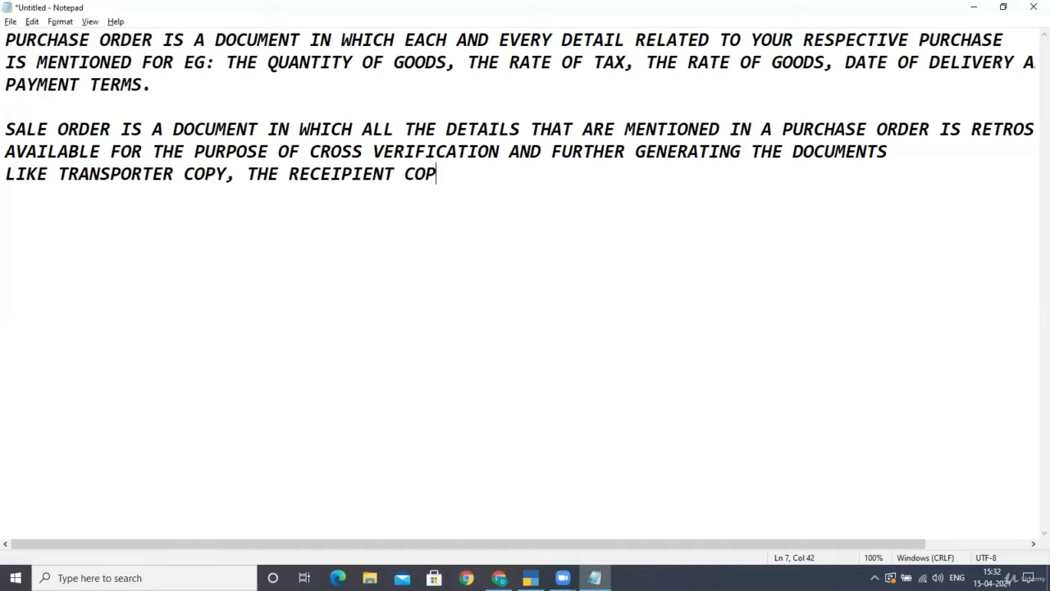
text(Y AND SO ON)
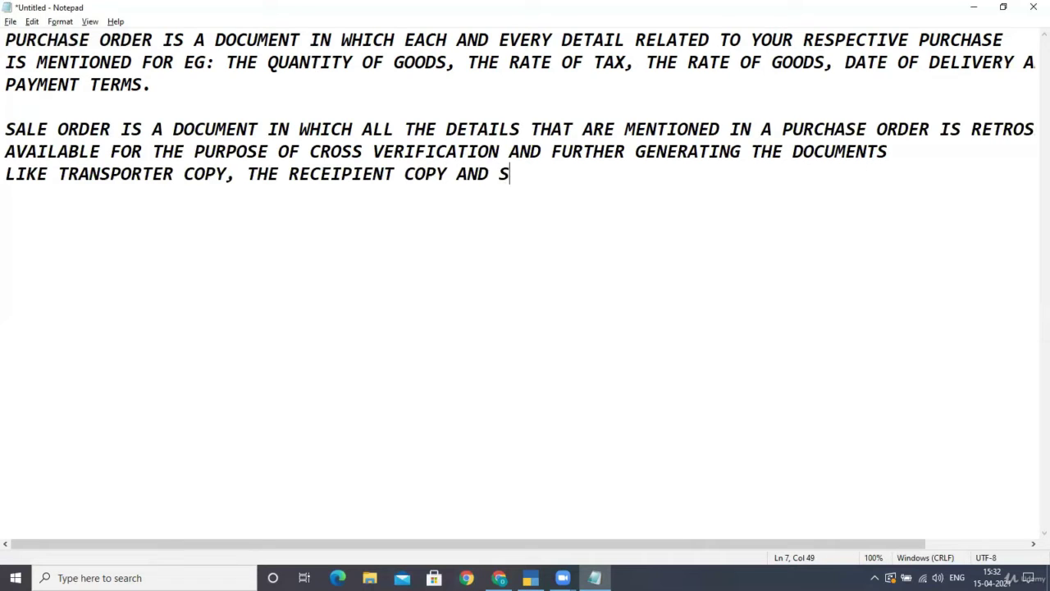
text(.)
Switch to TallyPrime and open the master alteration list for NEHA COMPANY
key(alt+Tab)
key(alt+Tab)
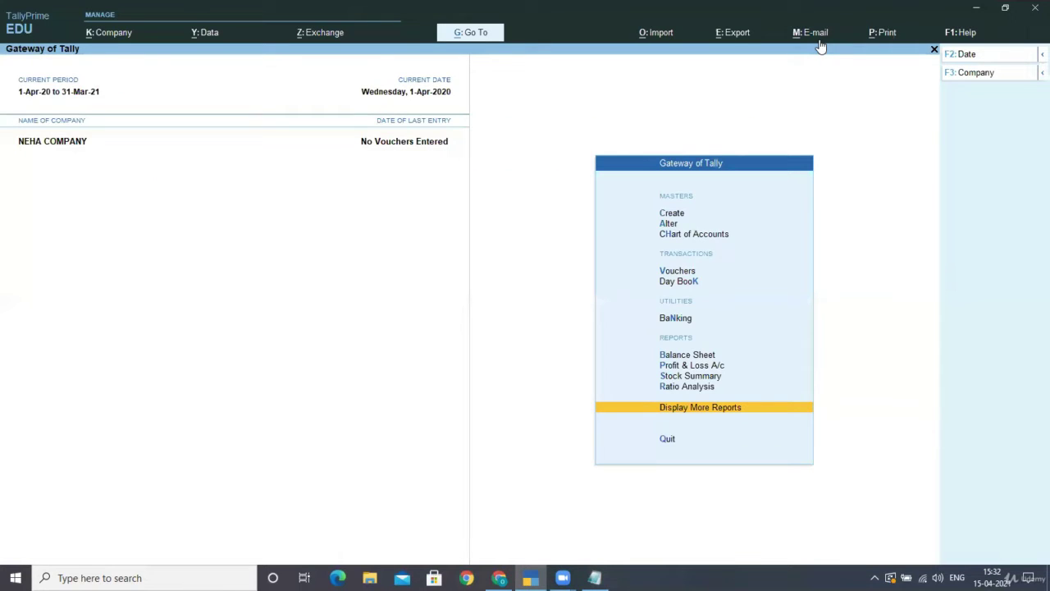
key(Up)
key(Up)
key(Up)
key(Up)
key(Up)
key(Up)
key(Up)
key(Up)
key(Up)
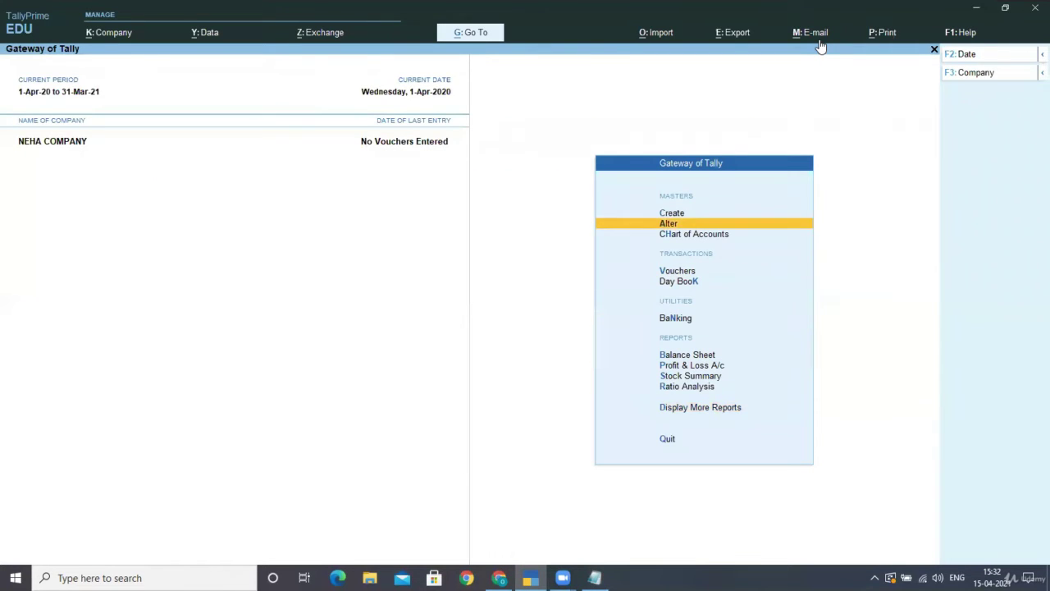
key(Up)
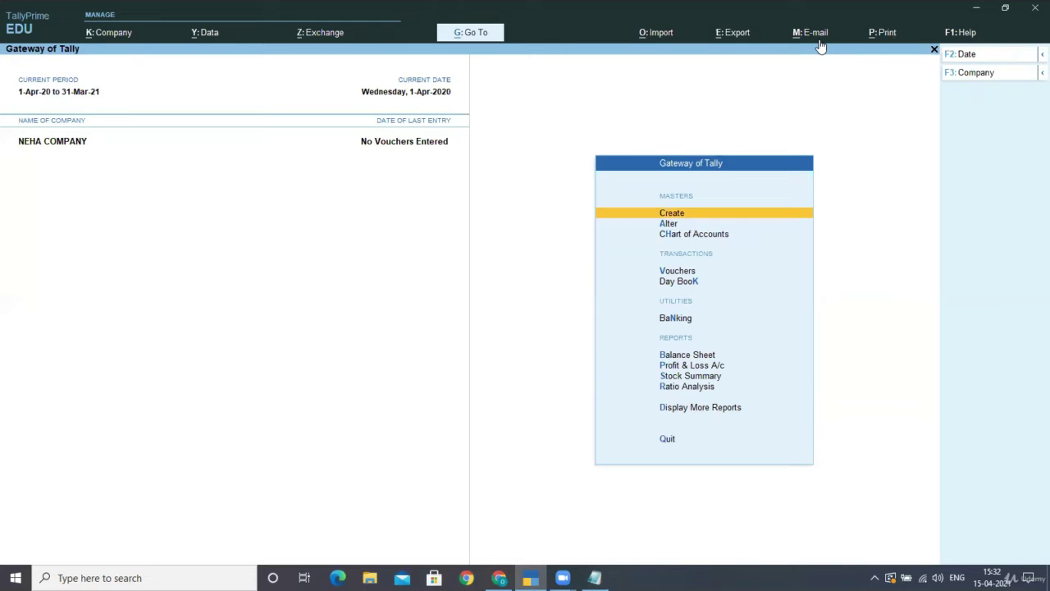
key(Down)
key(Return)
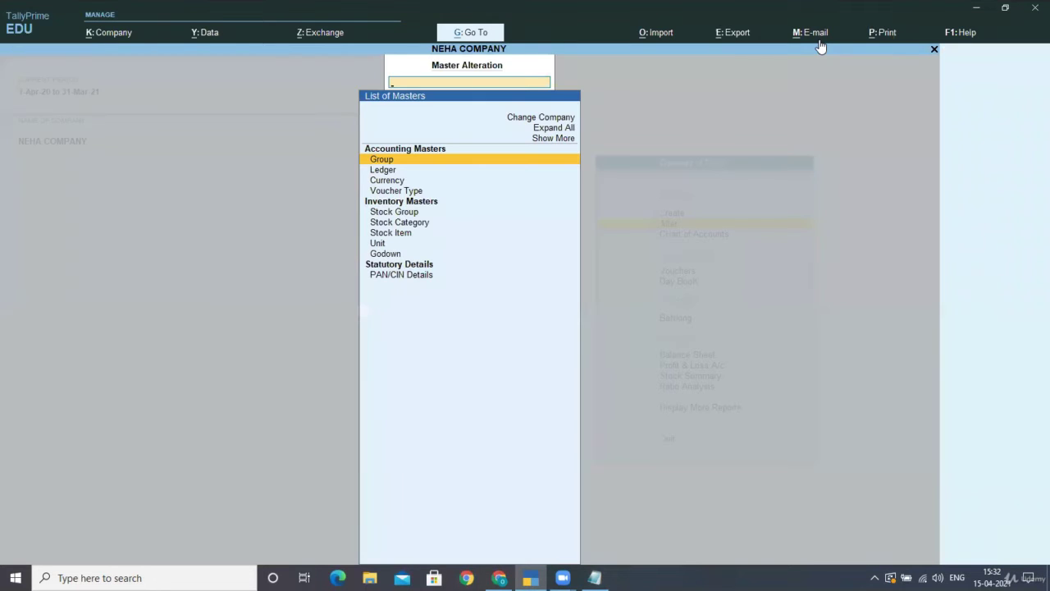
Choose Voucher Type as the accounting master to alter
key(Down)
key(Down)
key(Down)
key(Return)
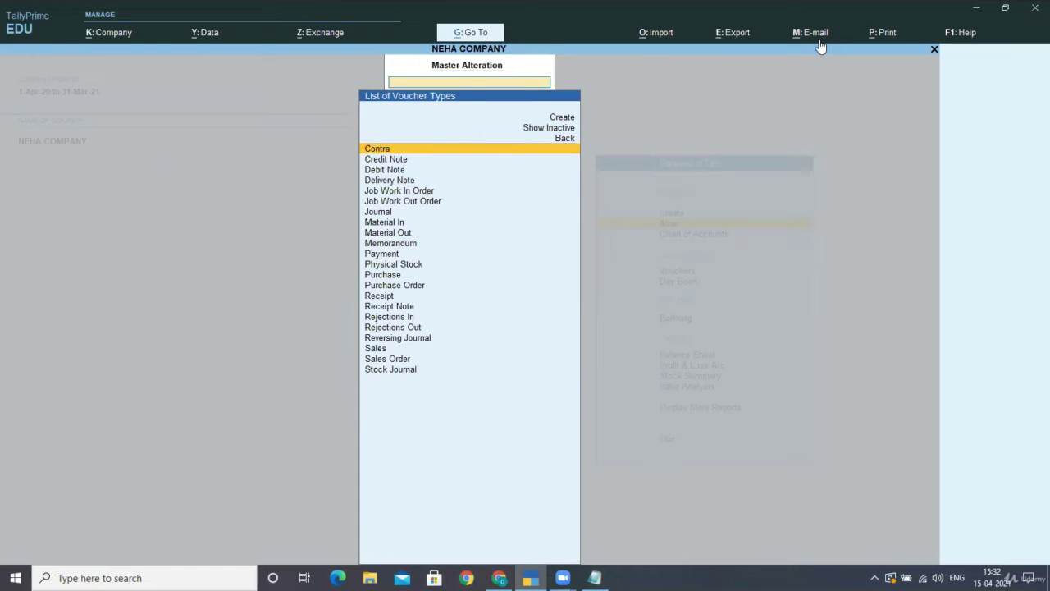
Show the inactive voucher types in the list of voucher types
key(Up)
key(Down)
key(Down)
key(Down)
key(Down)
key(Down)
key(Down)
key(Down)
key(Down)
key(Down)
key(Down)
key(Down)
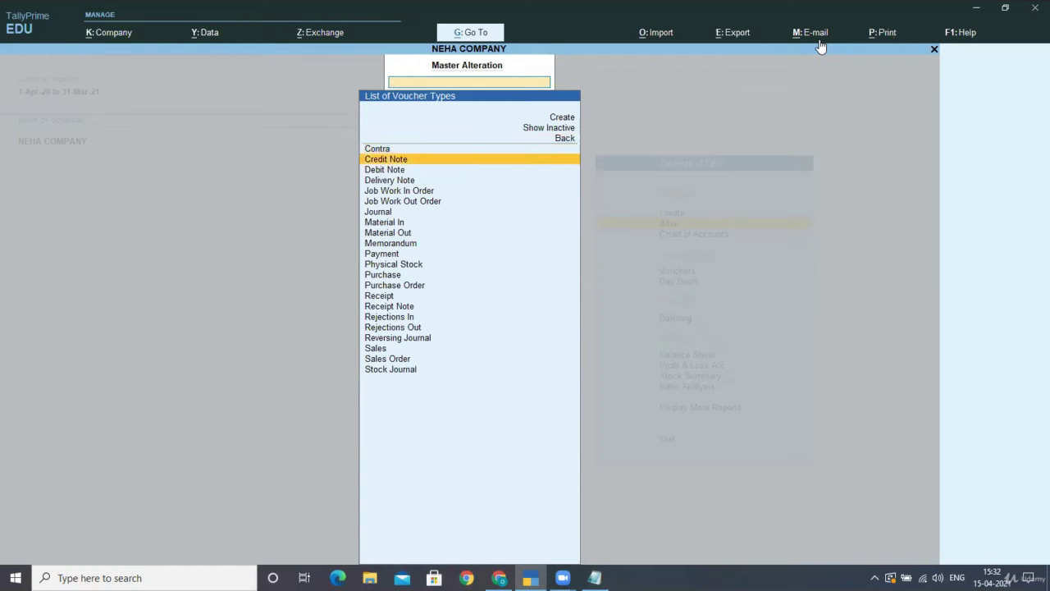
key(Up)
key(Up)
key(Up)
key(Up)
key(Up)
key(Up)
key(Up)
key(Up)
key(Up)
key(Up)
key(Up)
key(Up)
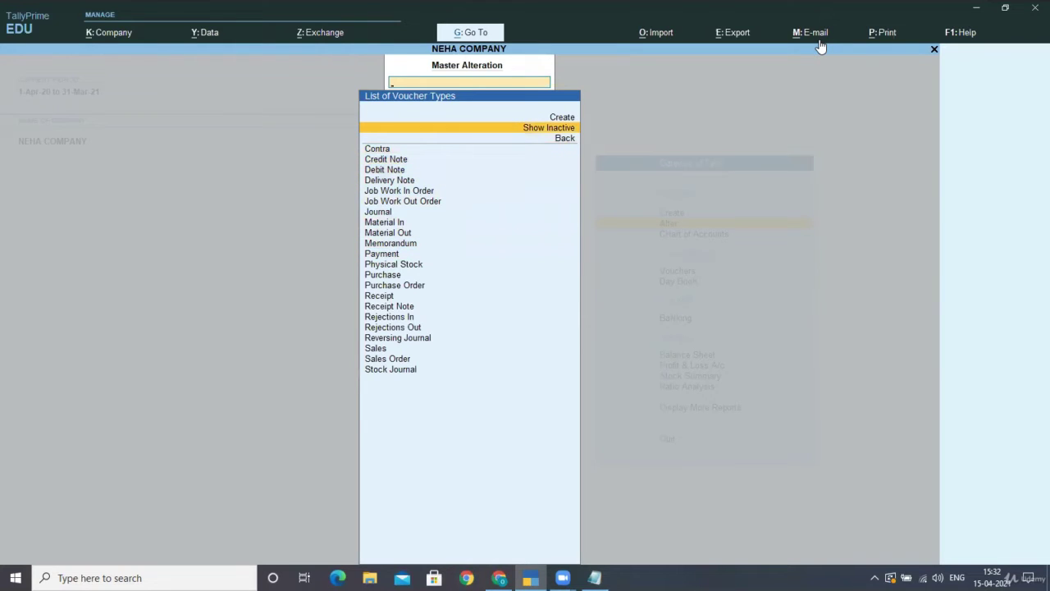
key(Return)
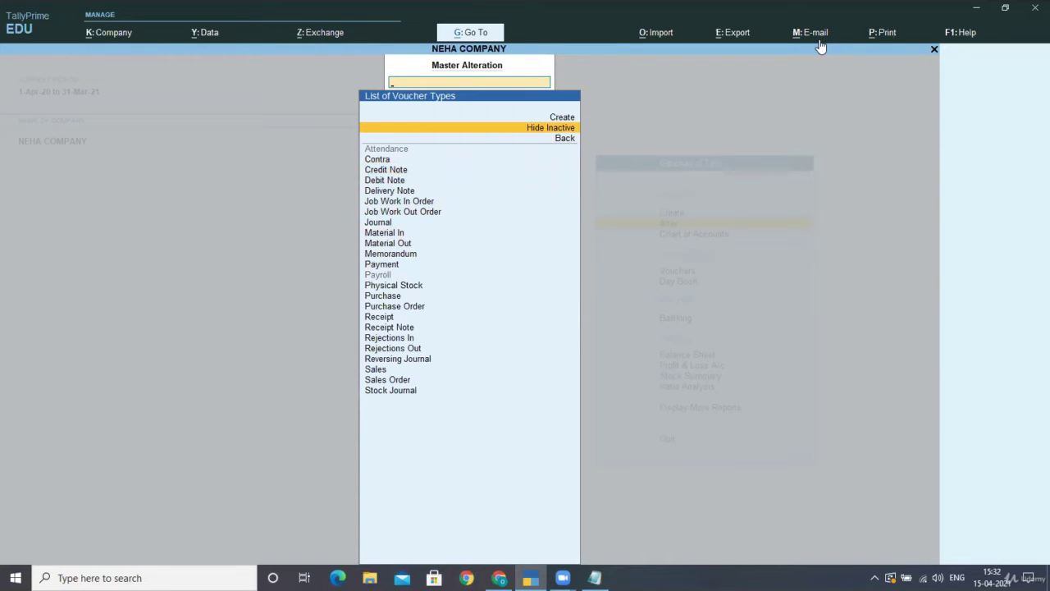
Open the Purchase Order voucher type for alteration
key(Down)
key(Down)
key(Down)
key(Down)
key(Down)
key(Down)
key(Down)
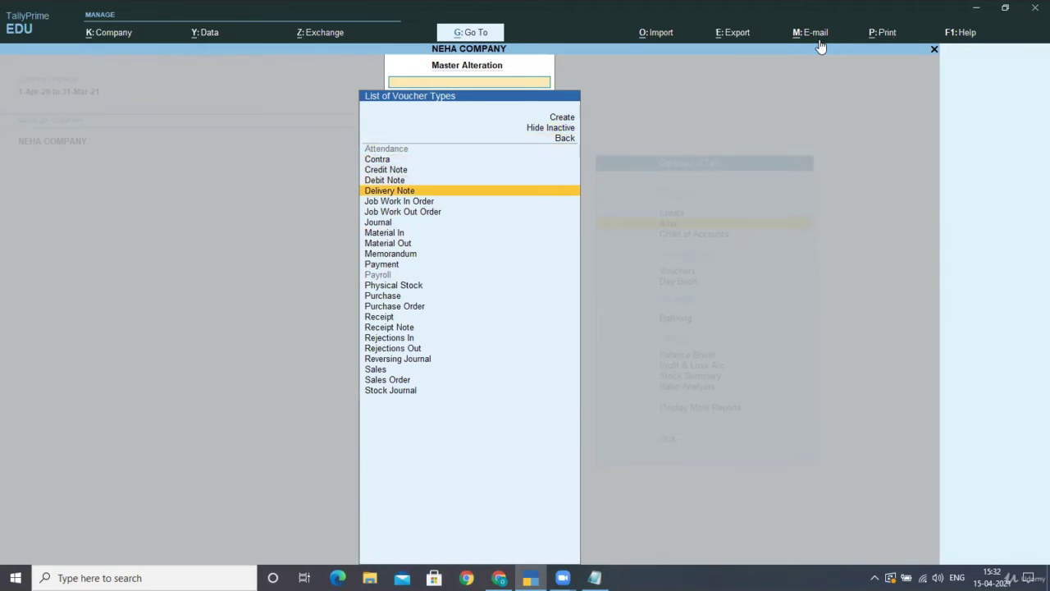
key(Down)
key(Down)
key(Down)
key(Down)
key(Down)
key(Down)
key(Down)
key(Down)
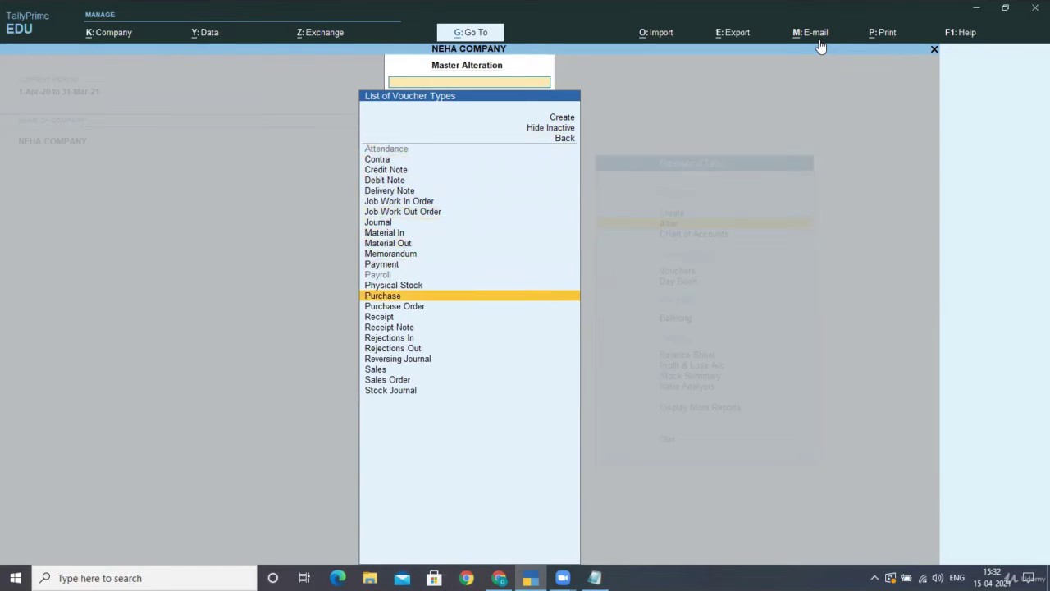
key(Return)
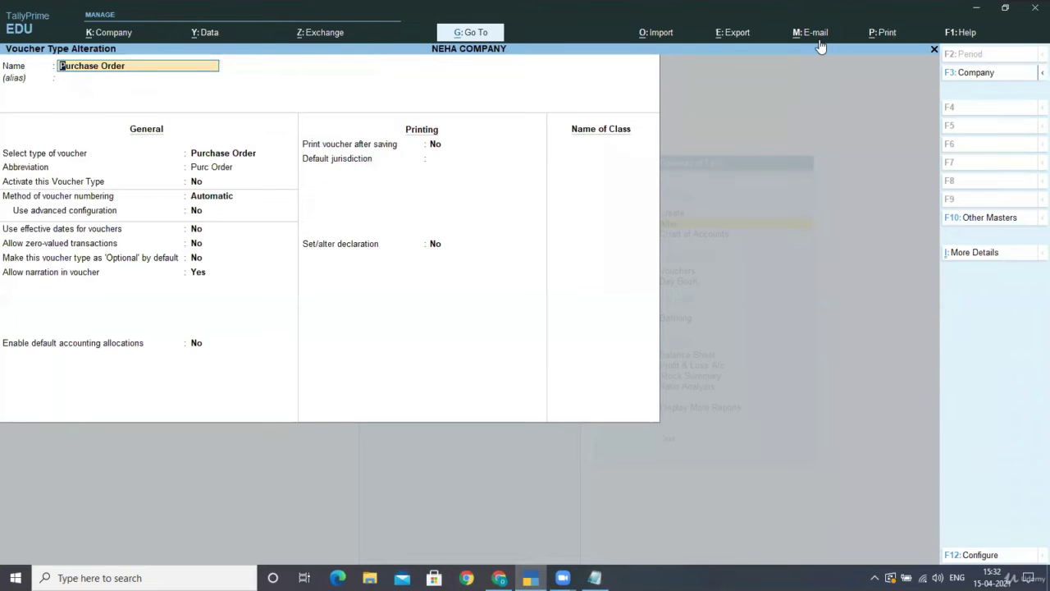
Activate the Purchase Order voucher type, keep its other settings at their defaults and save it
key(Return)
key(Return)
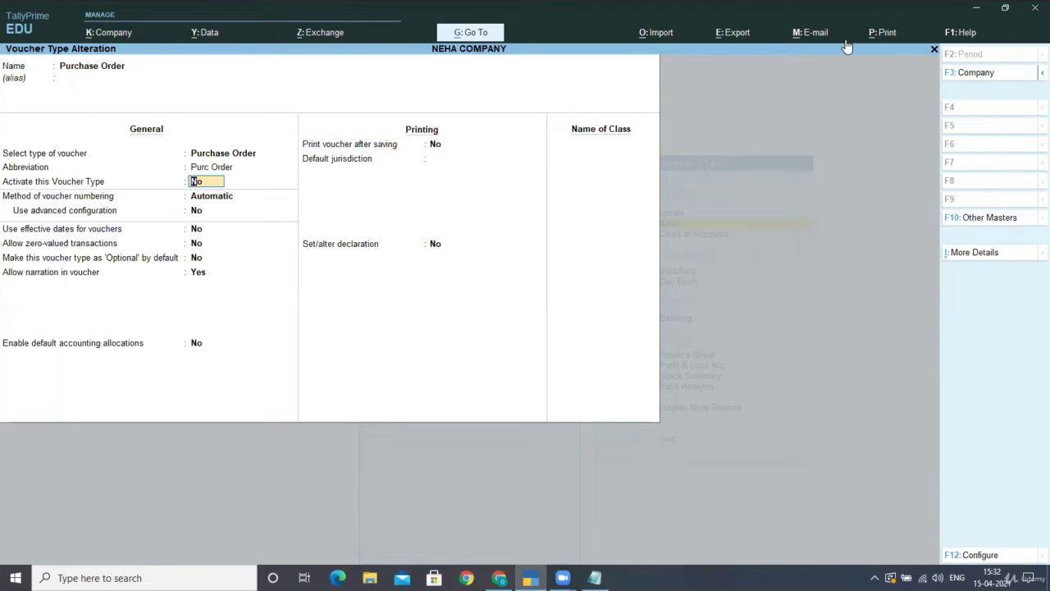
text(YES)
key(Return)
key(Return)
key(Return)
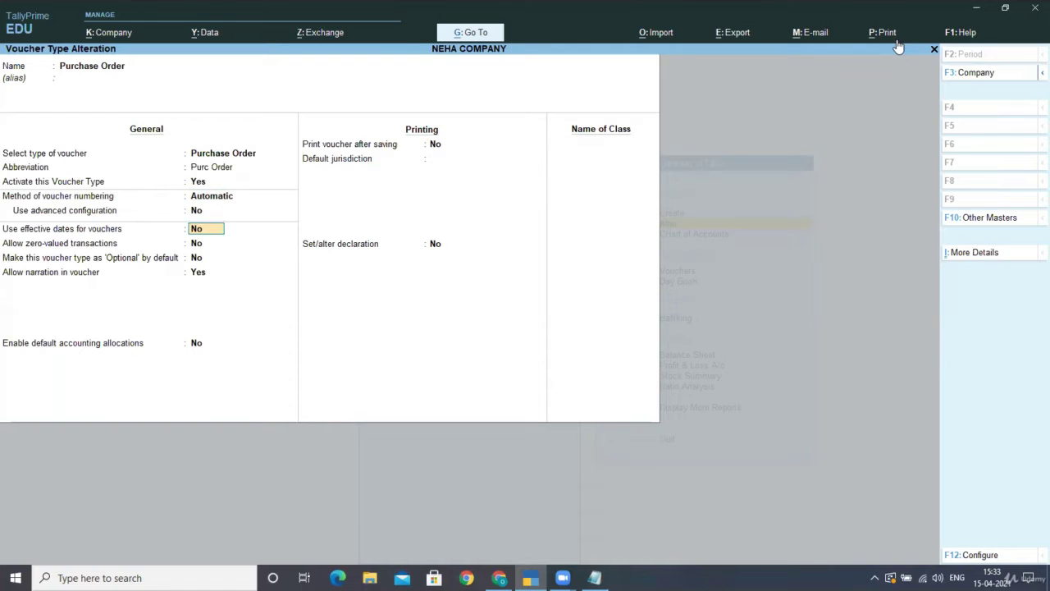
key(Return)
key(Return)
key(Return)
key(Return)
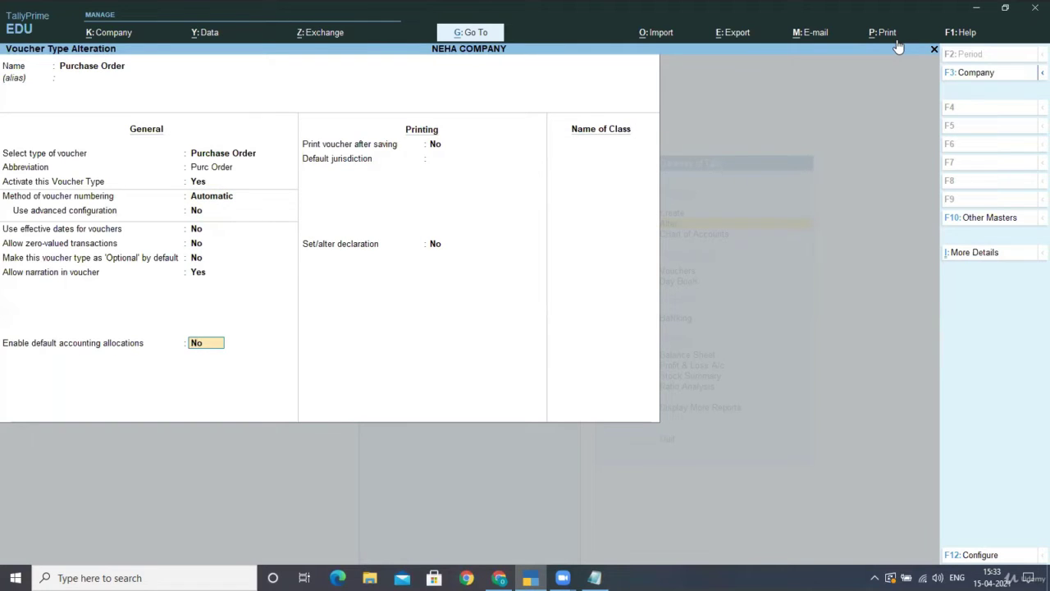
key(Return)
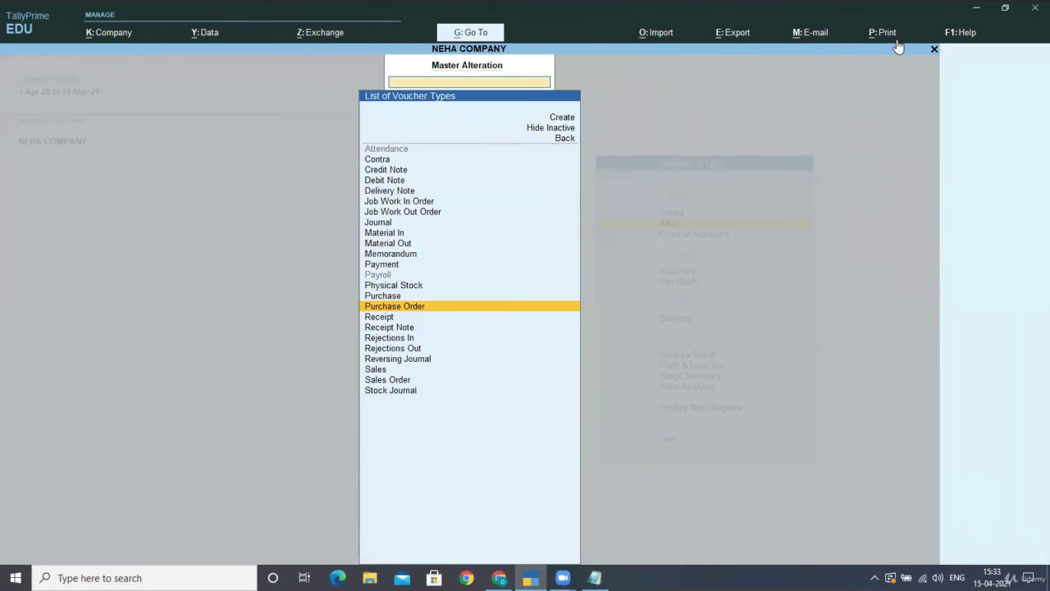
Open the Sales Order voucher type for alteration
key(Down)
key(Down)
key(Down)
key(Down)
key(Down)
key(Down)
key(Down)
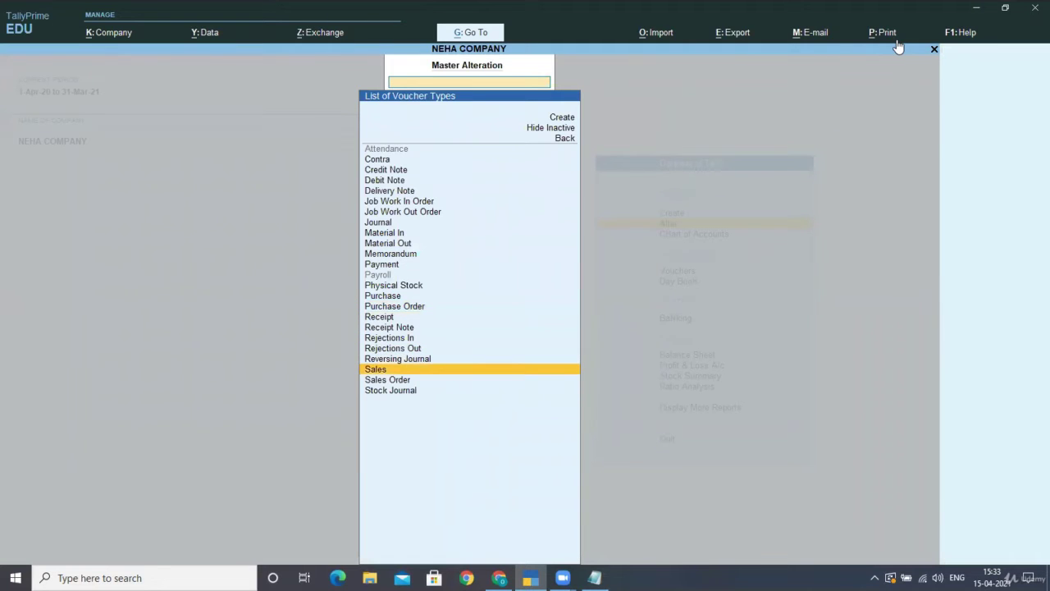
key(Return)
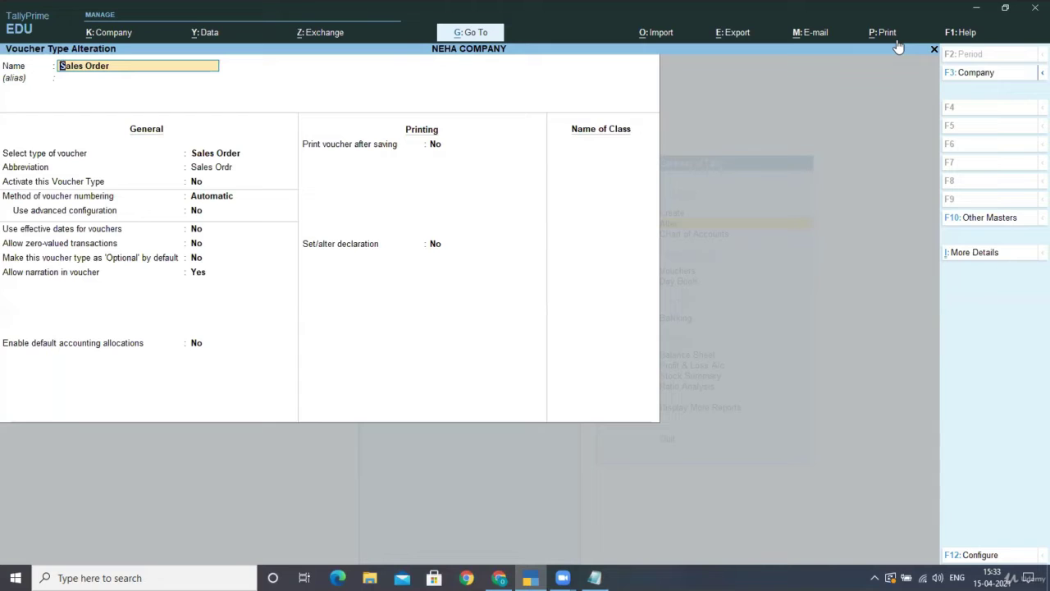
Activate the Sales Order voucher type and save the alteration
key(Return)
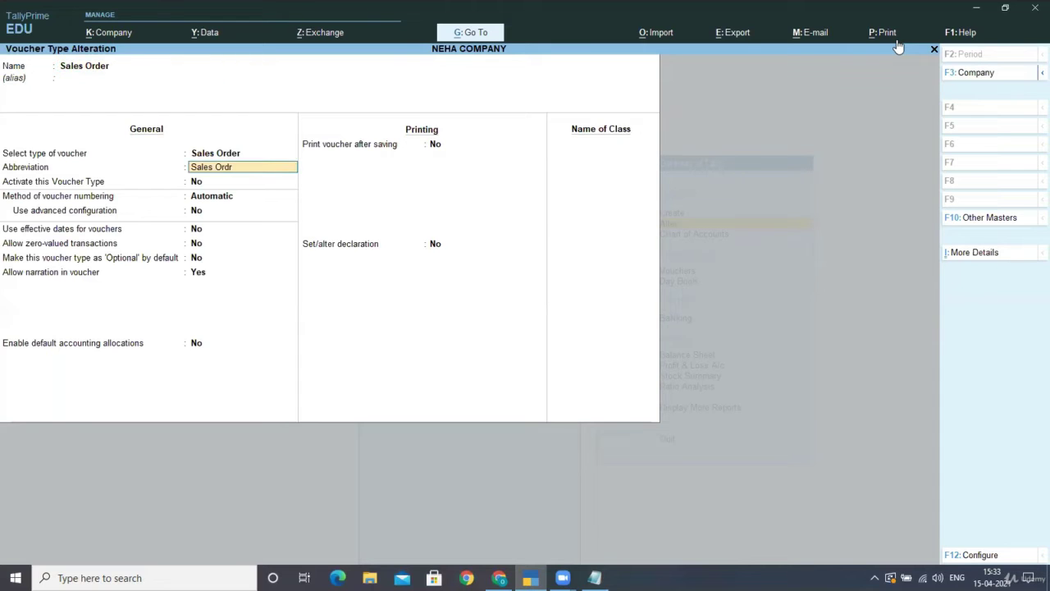
key(Return)
text(YES)
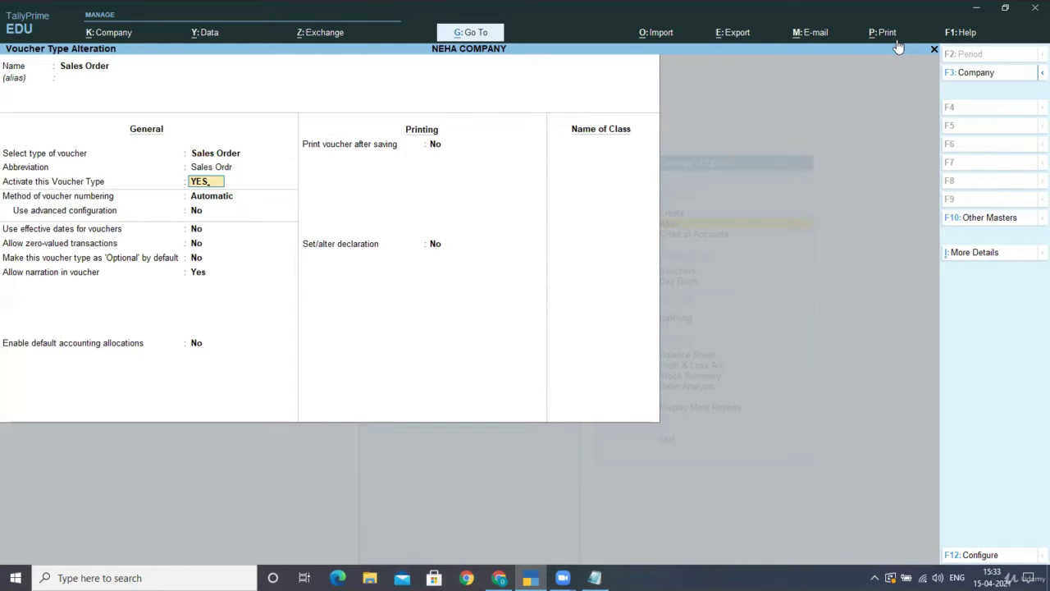
key(ctrl+a)
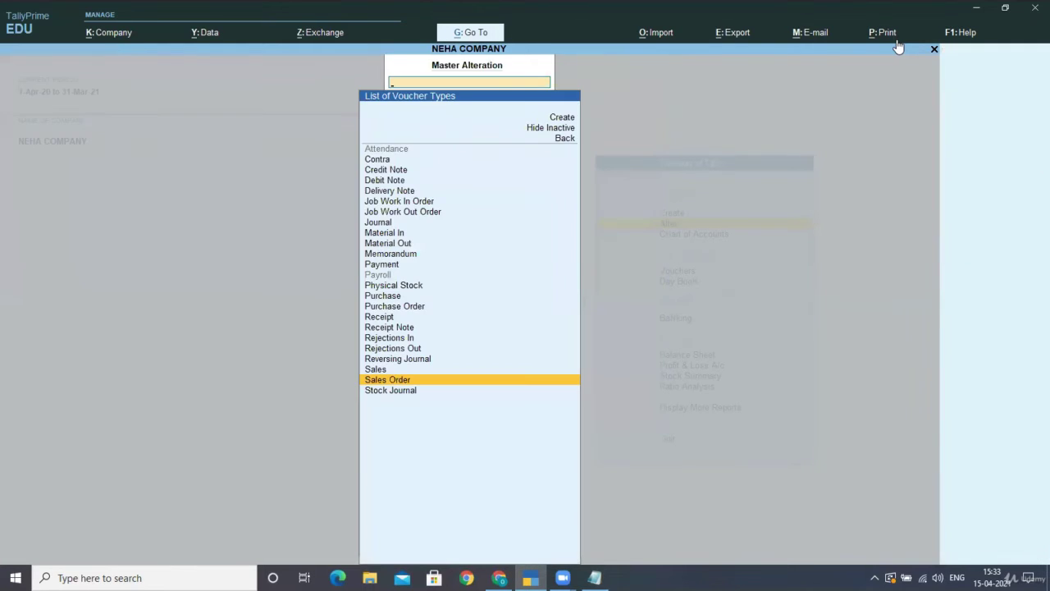
Leave the master alteration and open voucher entry for NEHA COMPANY
key(Escape)
key(Escape)
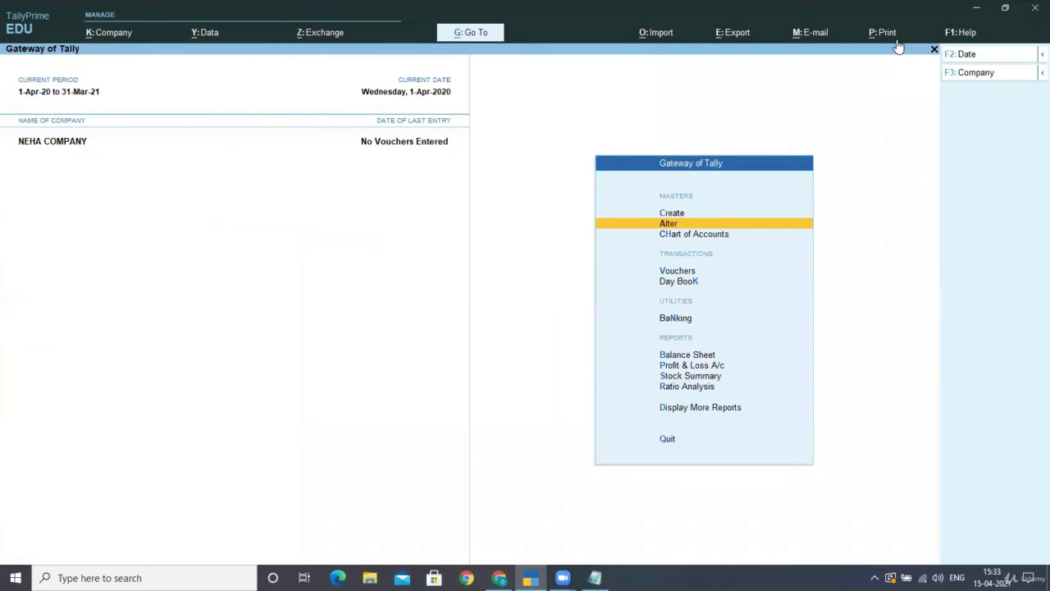
key(Down)
key(Down)
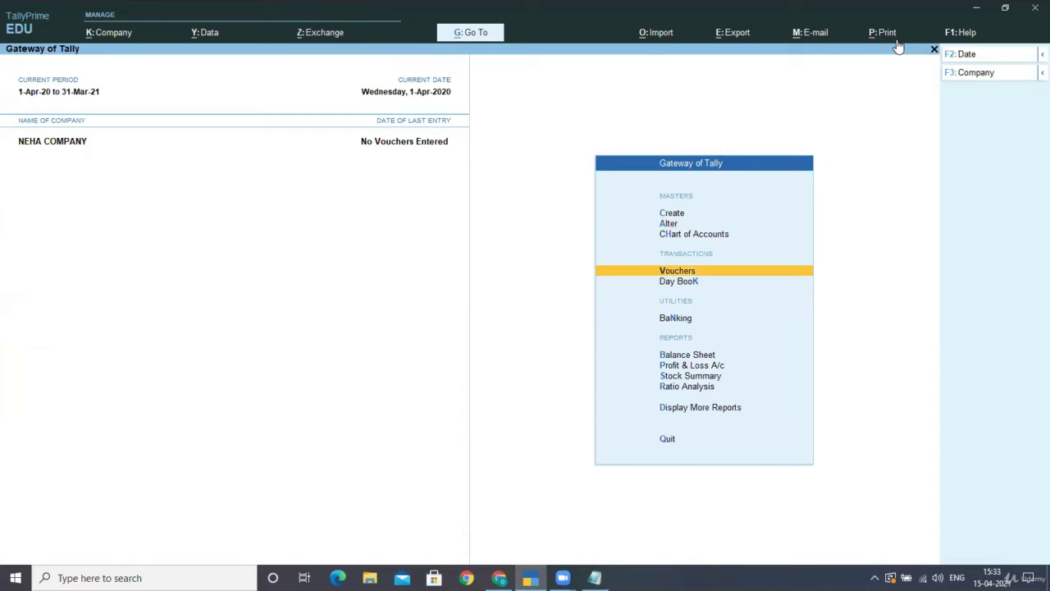
key(Return)
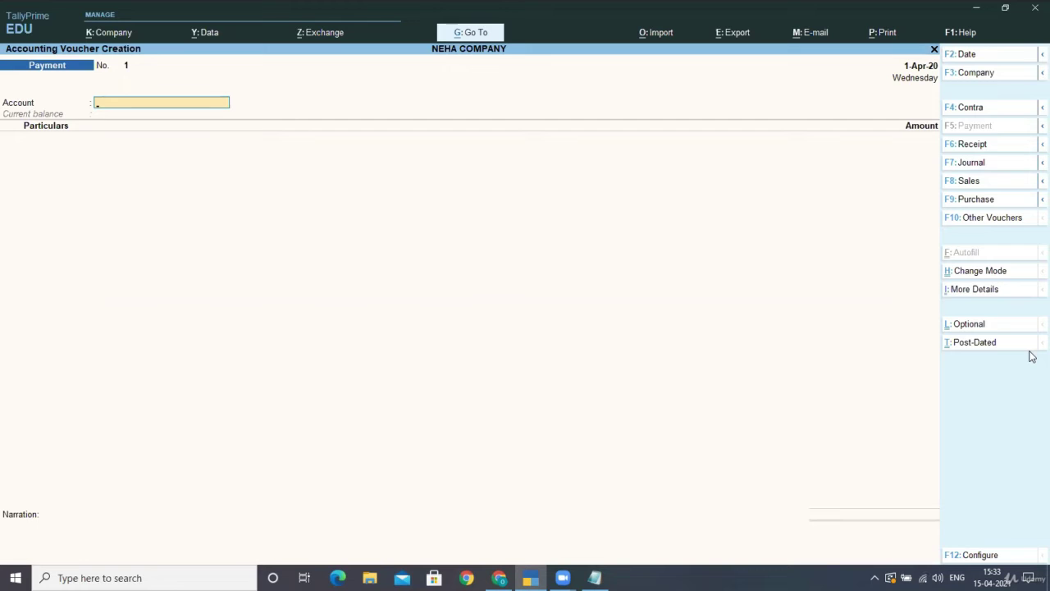
Change the voucher being created to the Purchase Order type
key(F10)
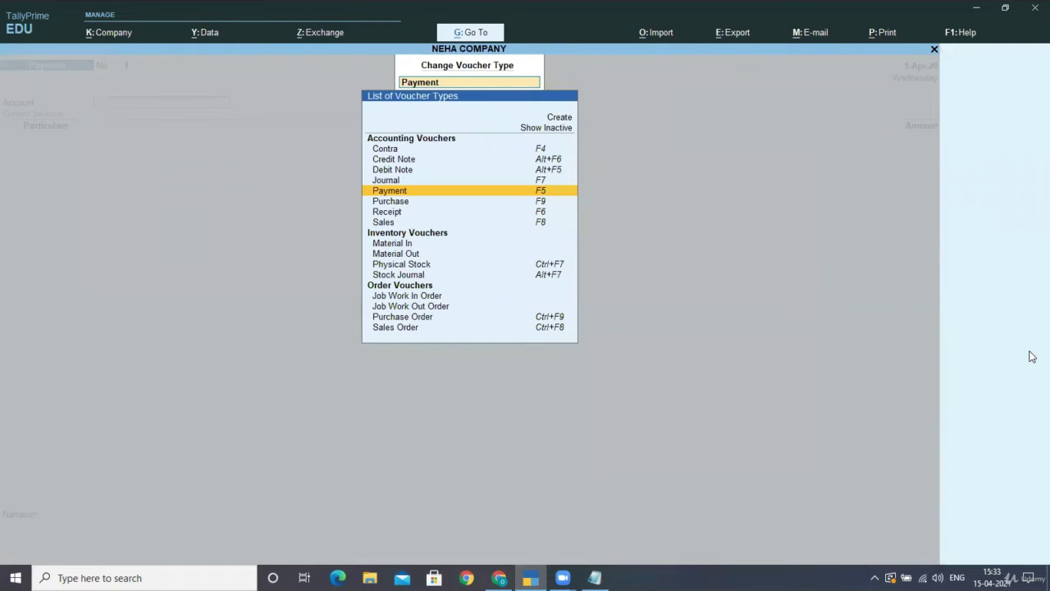
key(Down)
key(Down)
key(Down)
key(Down)
key(Down)
key(Down)
key(Down)
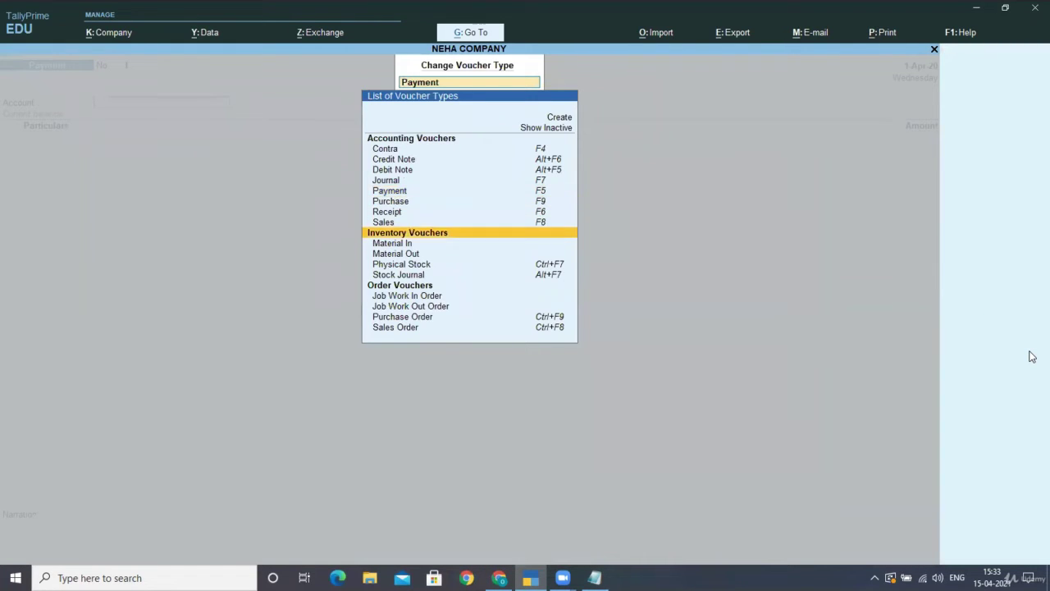
key(Down)
key(Down)
key(Down)
key(Down)
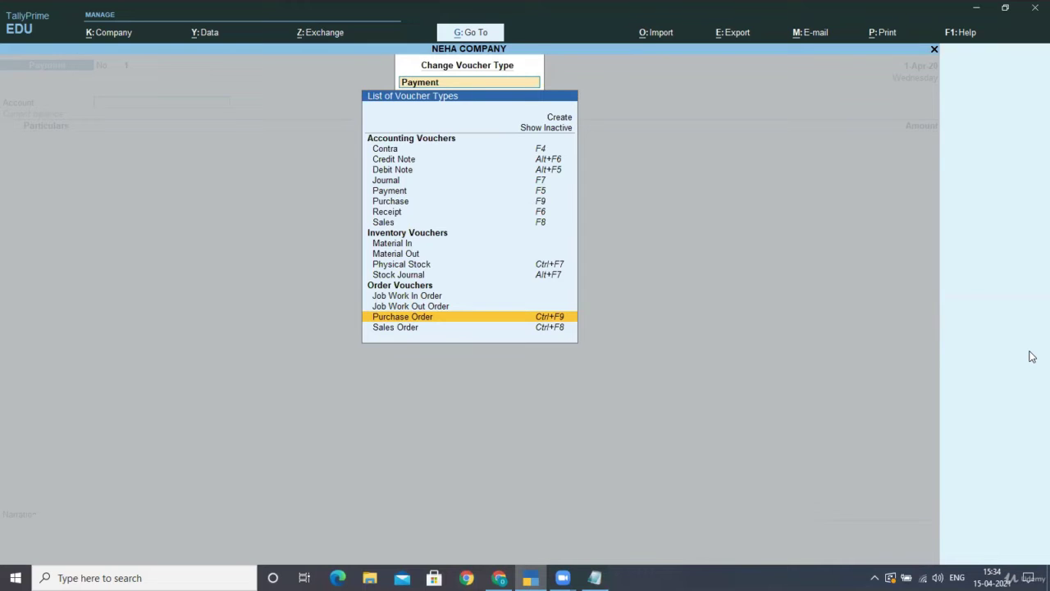
key(Return)
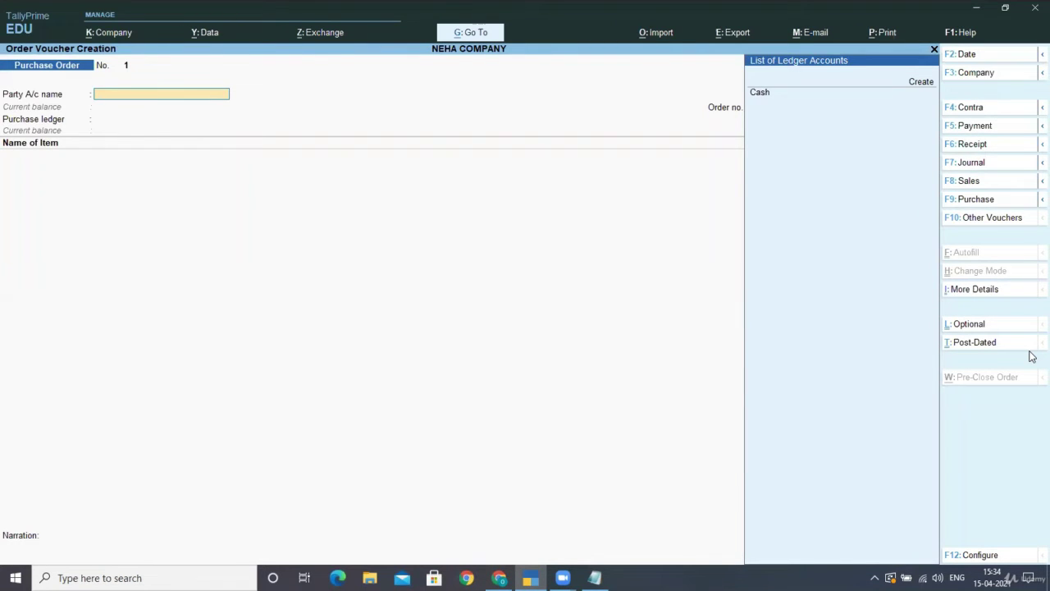
Create the party ledger DRISHTI ENTERPRISES under Sundry Creditors for the purchase order and save it
key(alt+c)
text(DR)
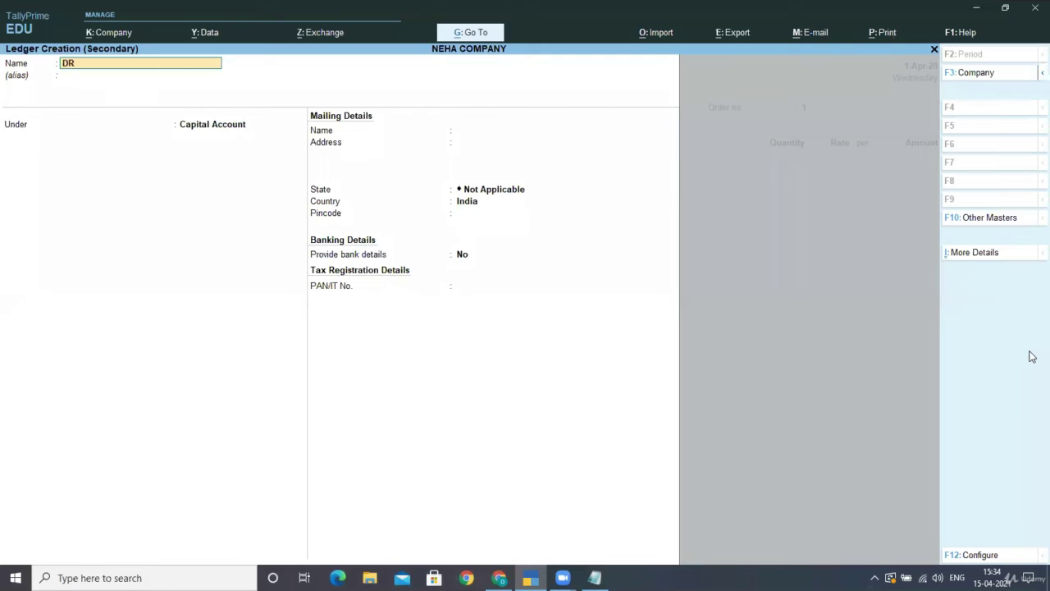
text(ISHTI ENTERPRISES)
key(Return)
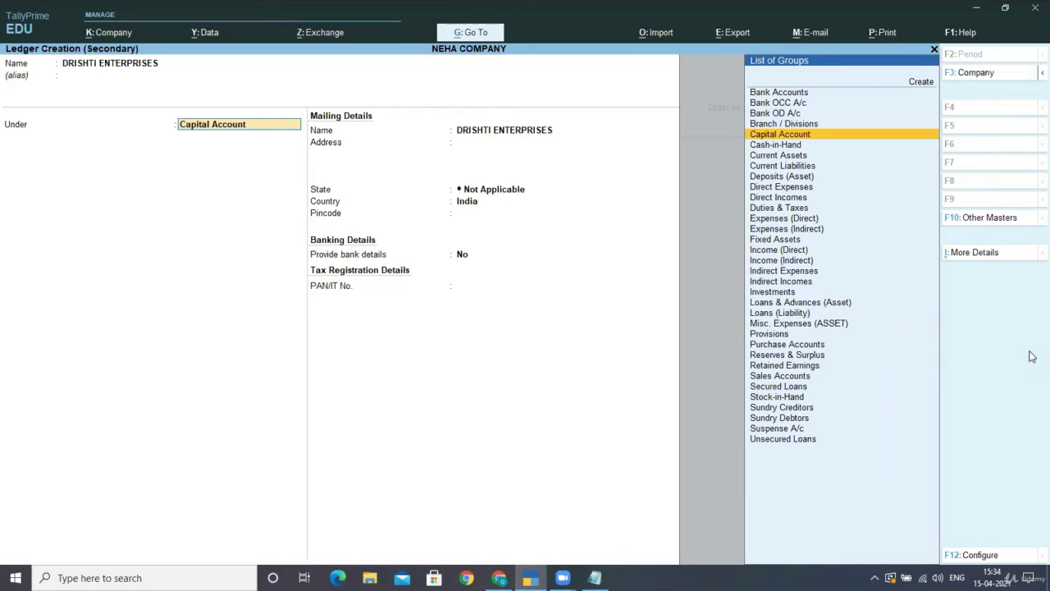
text(SUN)
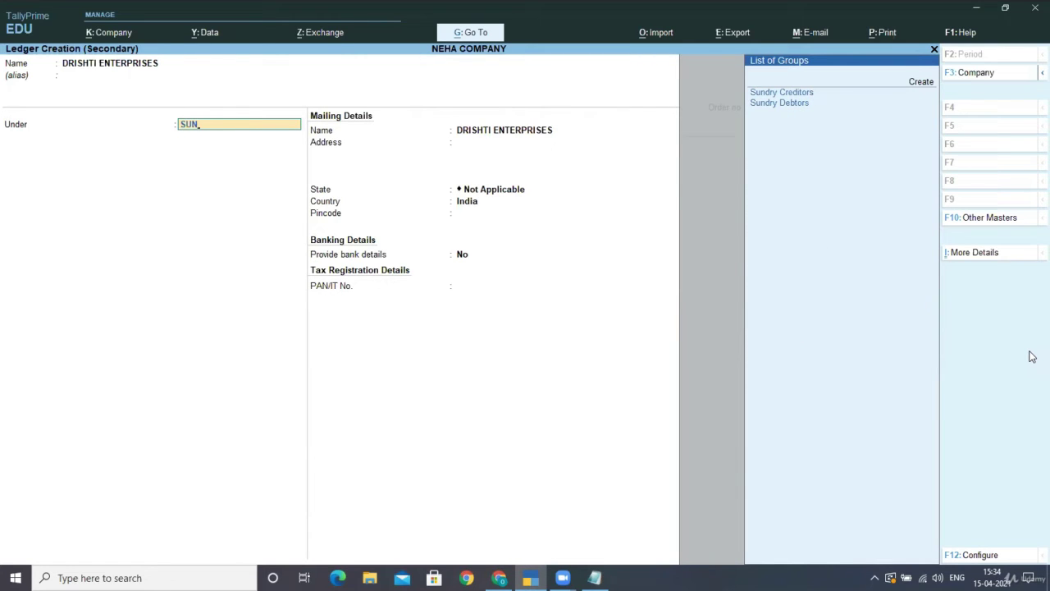
key(Down)
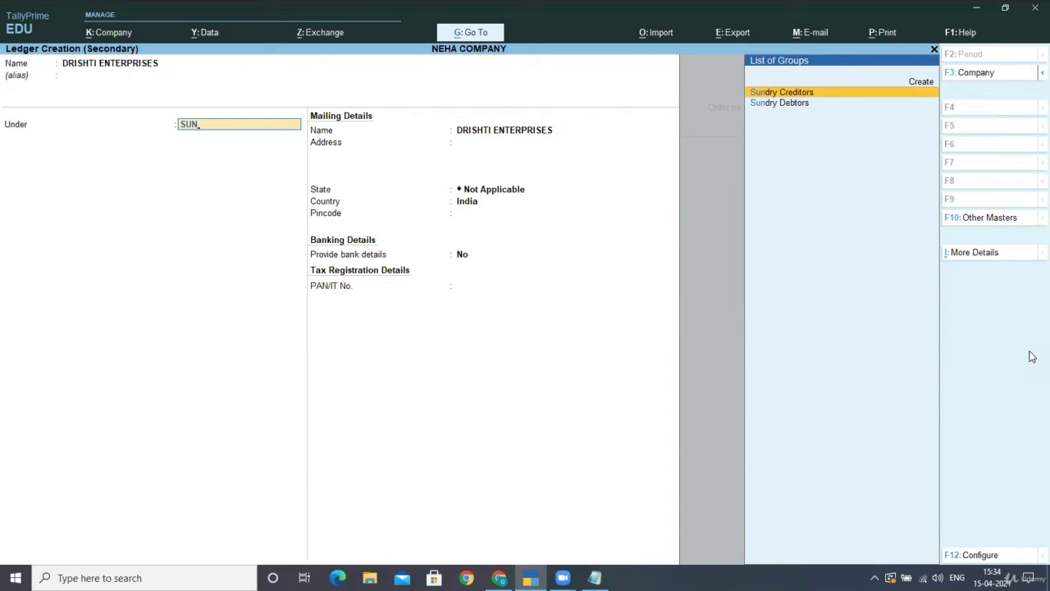
key(Return)
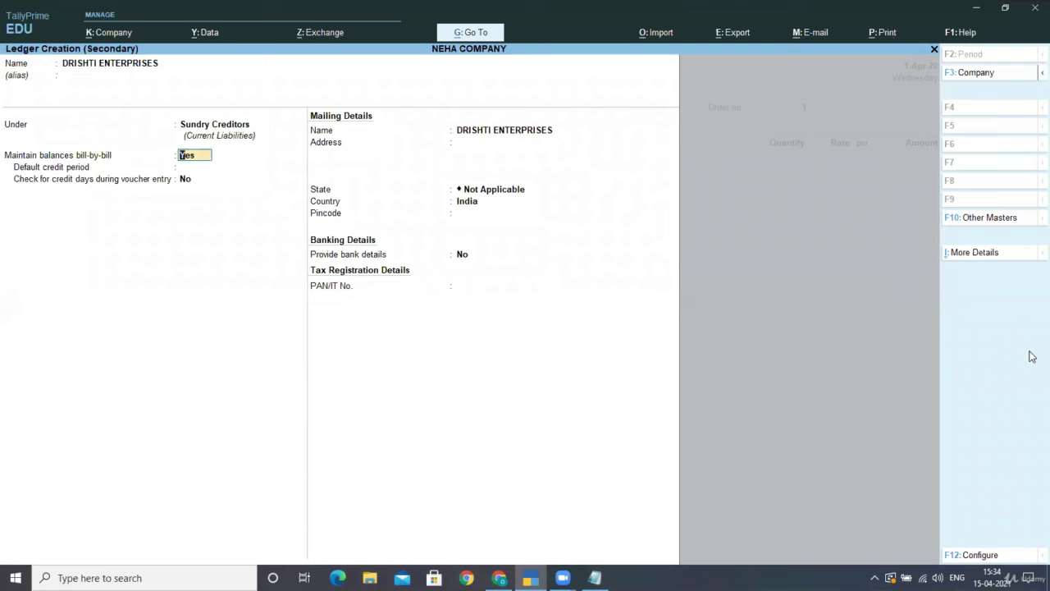
key(ctrl)
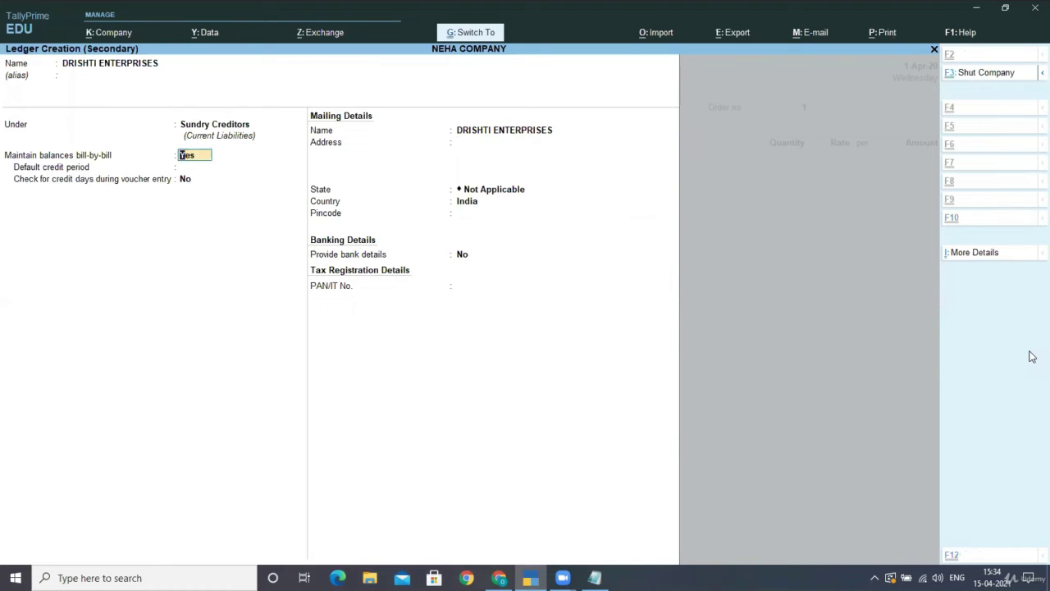
key(ctrl+a)
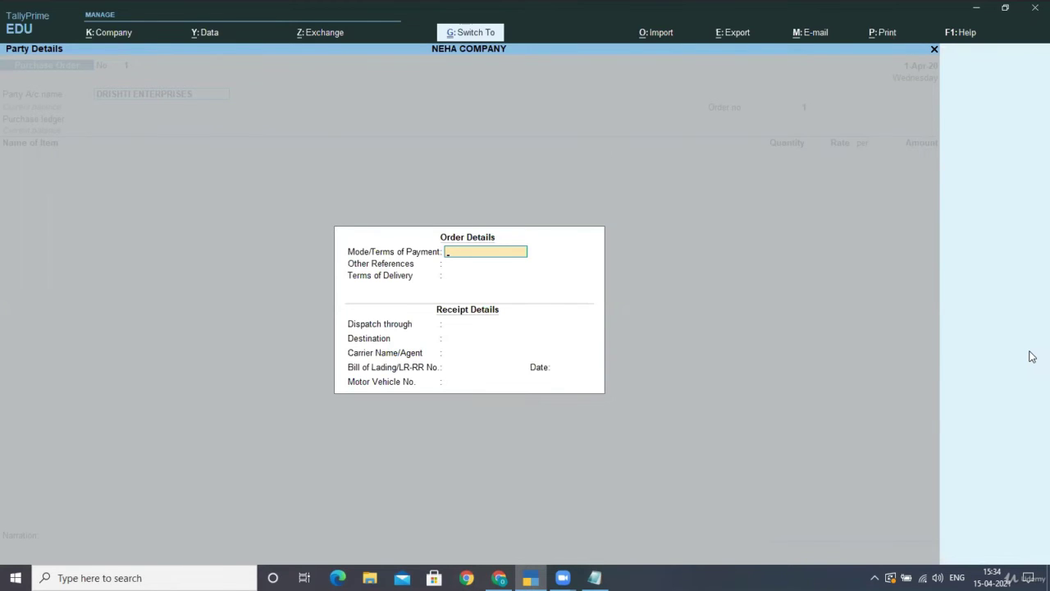
Accept the order, receipt and party details without additions and enter the order number
key(ctrl+a)
key(ctrl+a)
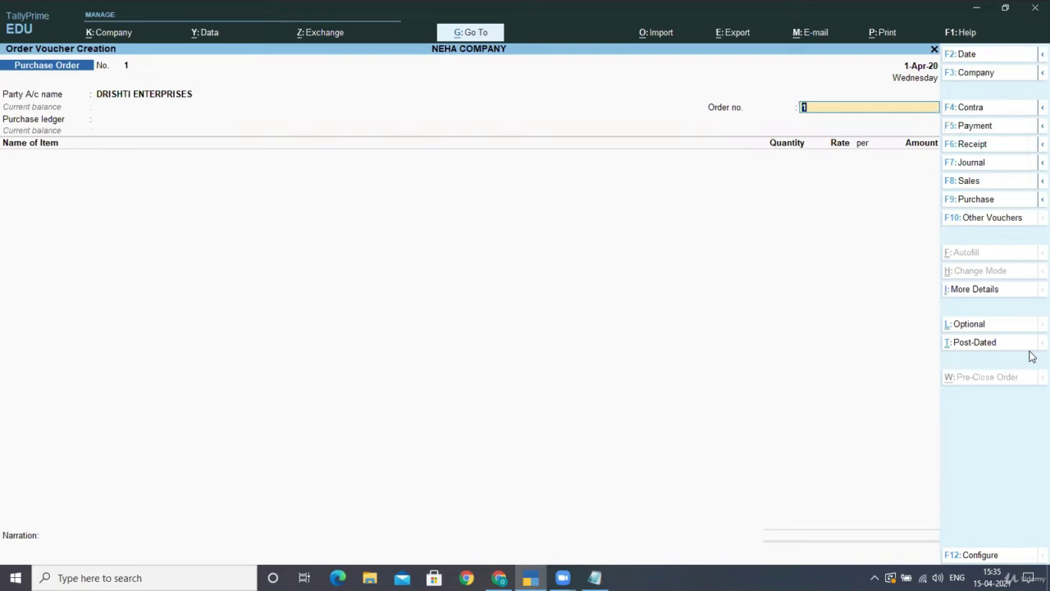
text(DE-)
key(Return)
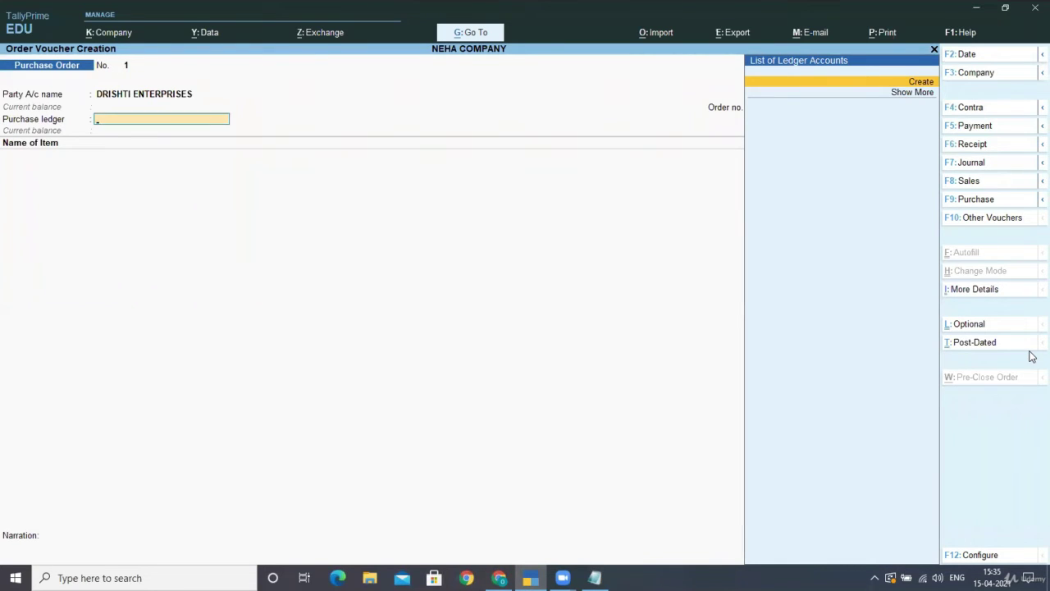
Create the purchase ledger PURCHASE A/C under Purchase Accounts and use it in the order
key(alt+c)
text(PURC)
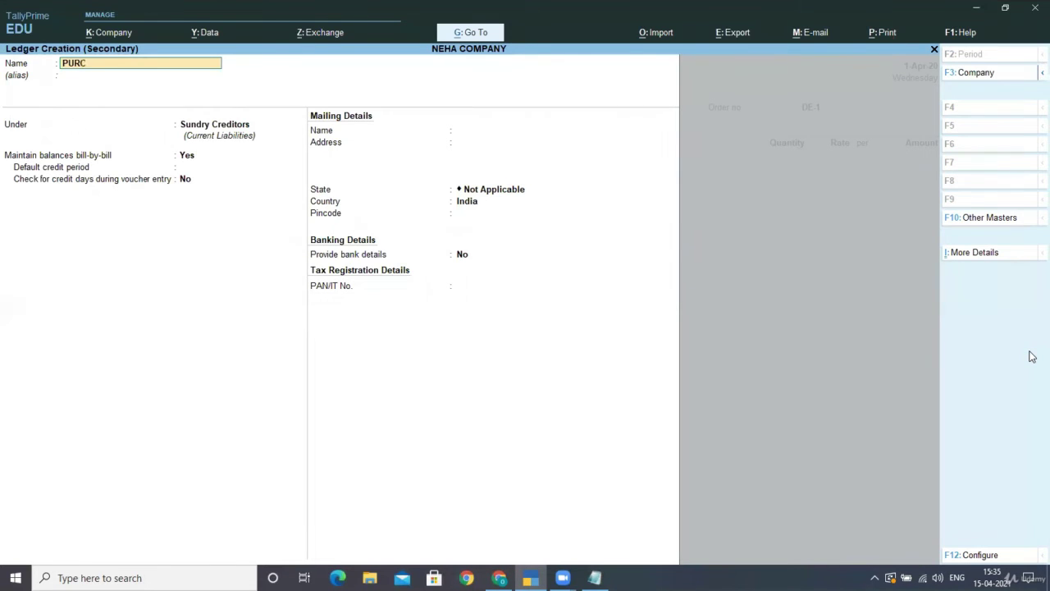
text(HASE A/C)
key(Return)
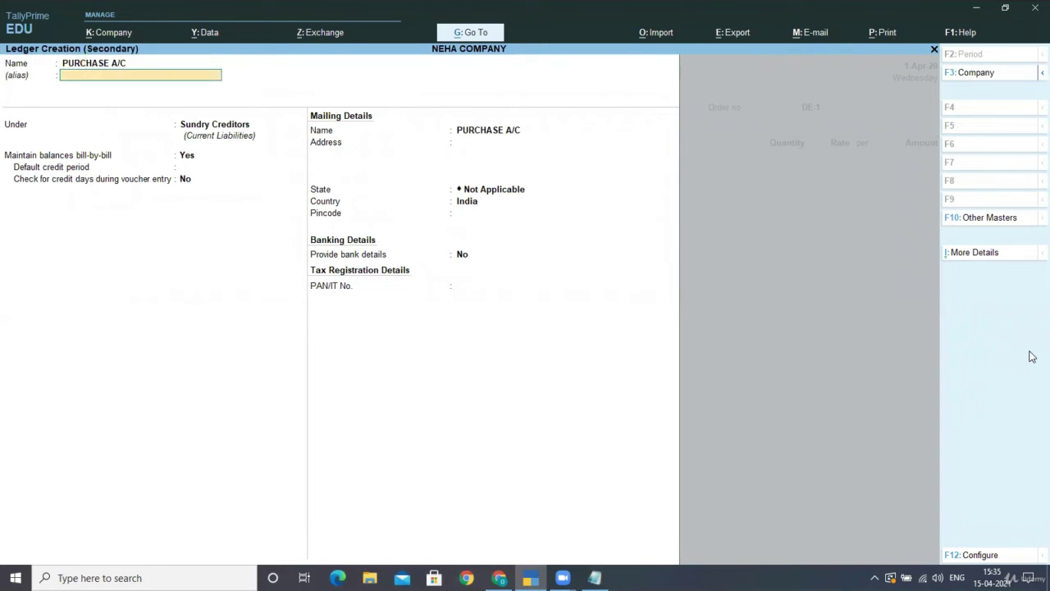
key(Return)
text(PUR)
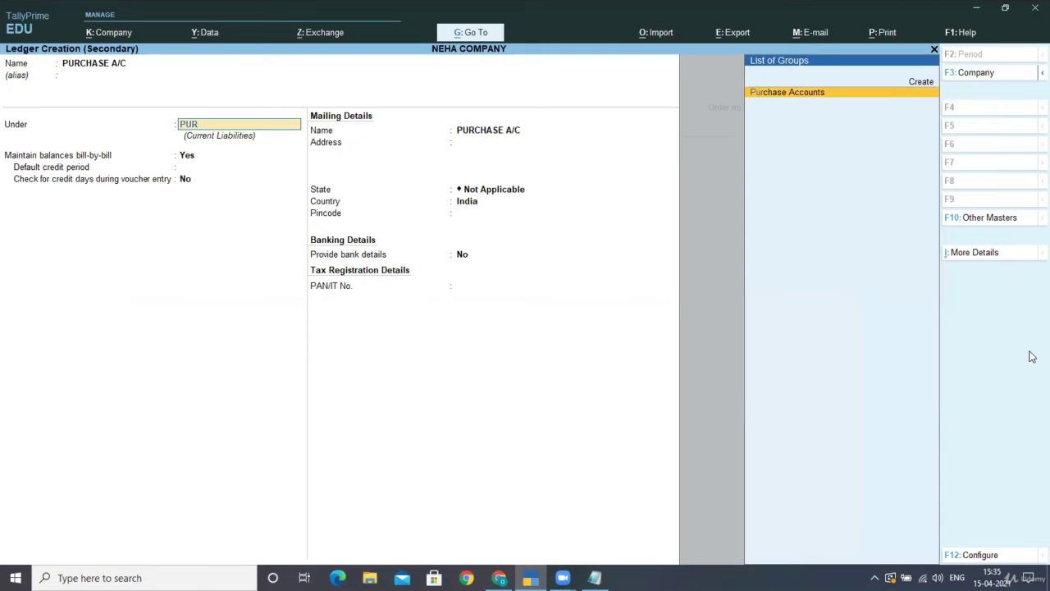
key(Return)
key(Return)
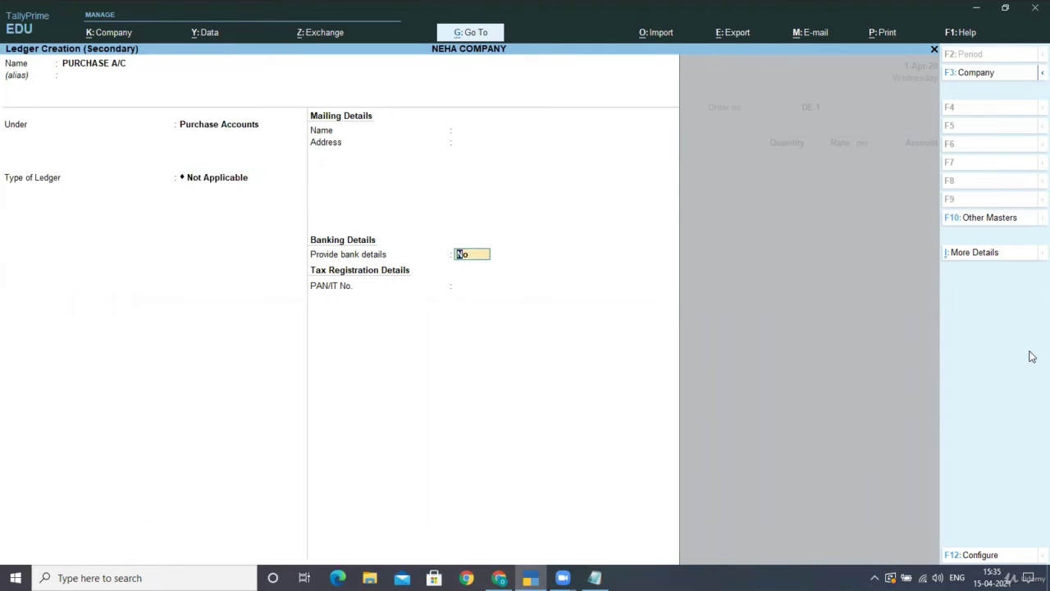
key(ctrl+a)
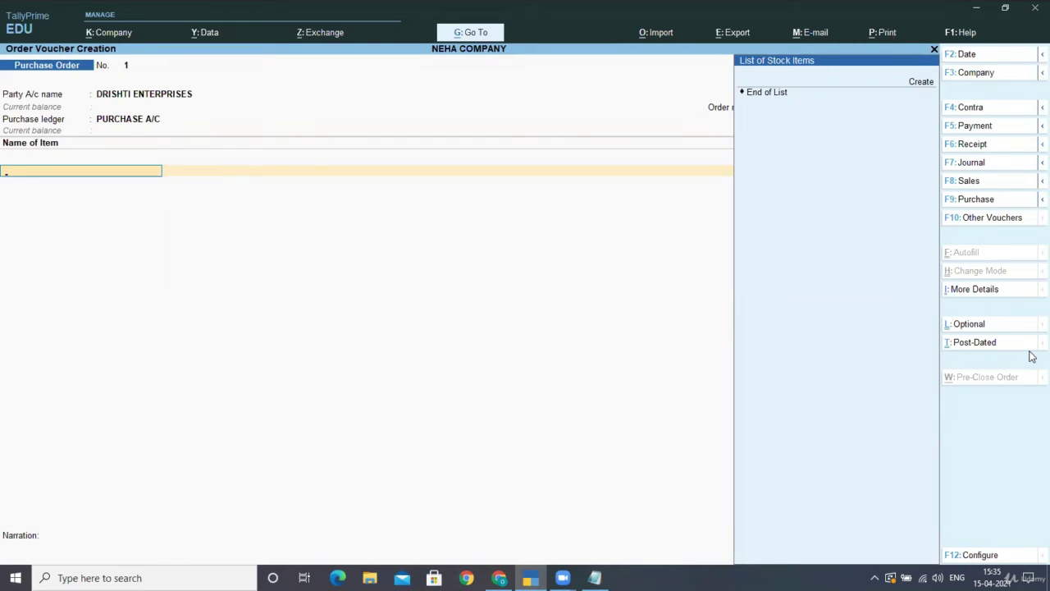
Start a new stock item named ASIAN PAINTS under Primary for the purchase order
key(alt+c)
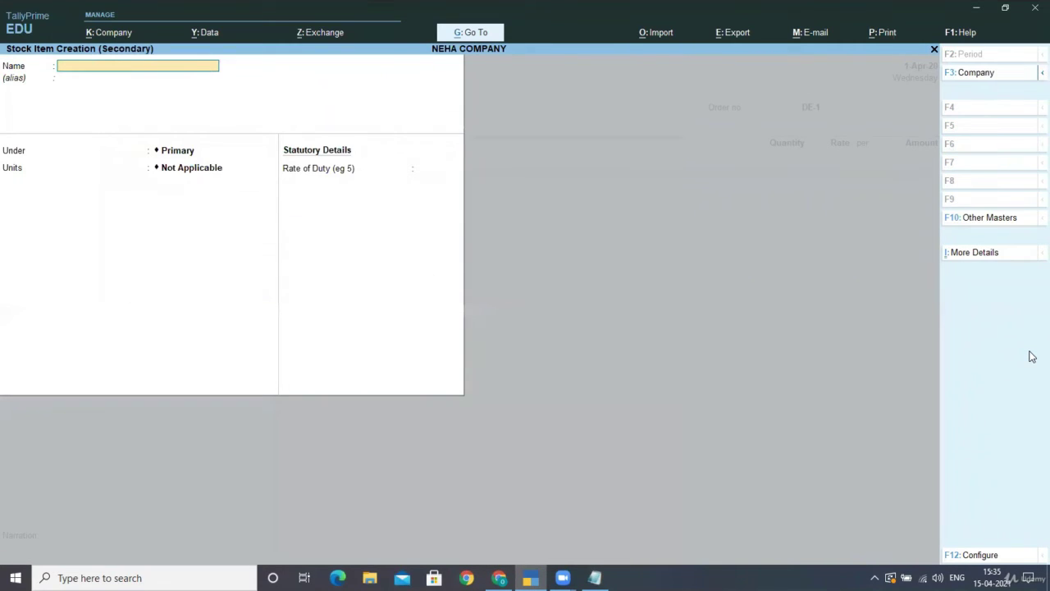
text(ASIAN PAINTS)
key(Return)
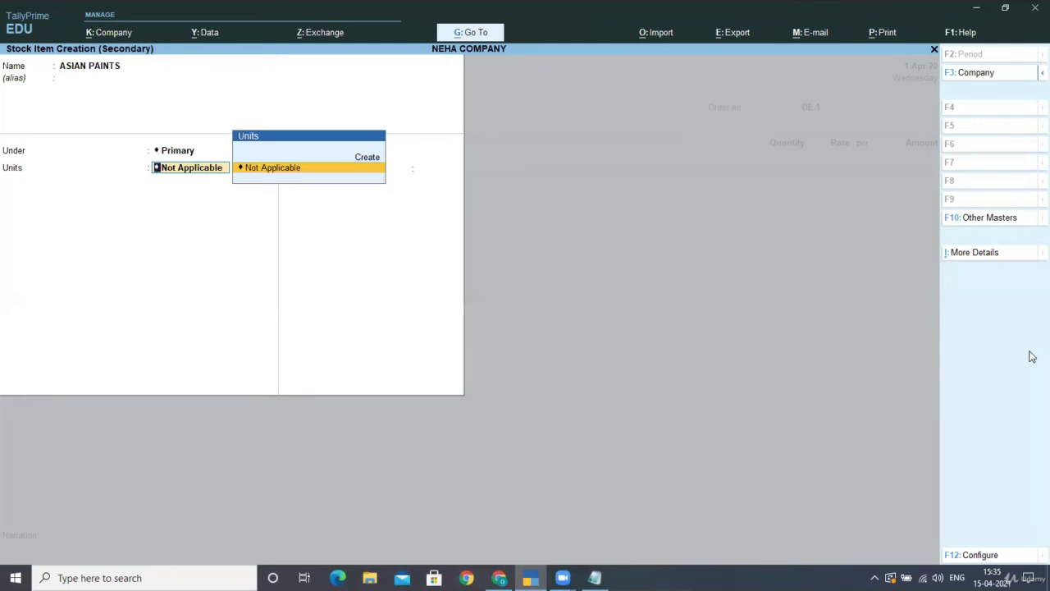
Create the simple unit NOS with formal name NUMBER and 0 decimal places, and save the ASIAN PAINTS item without a duty rate
key(alt+c)
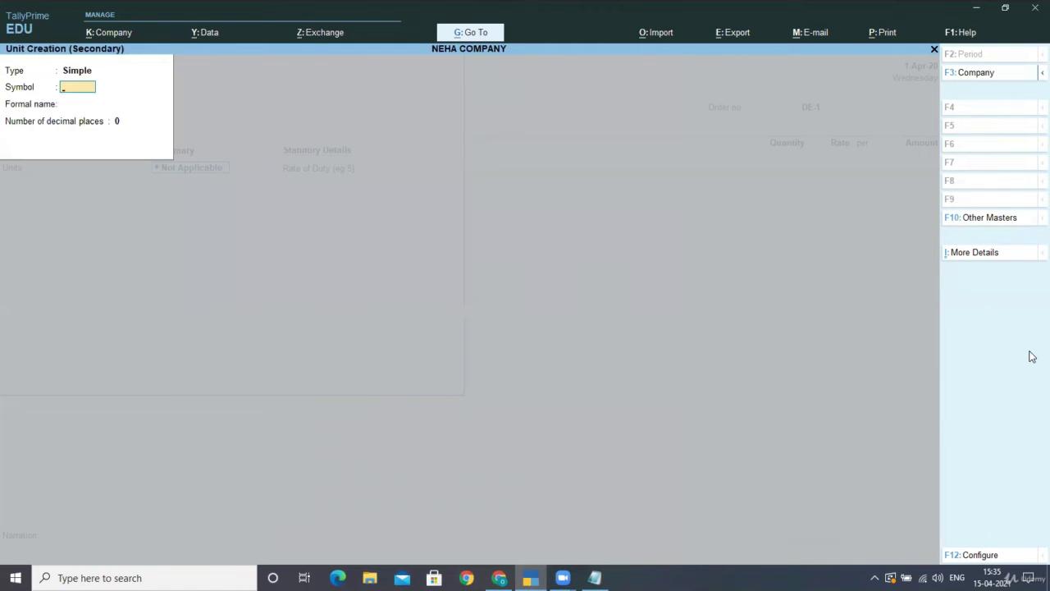
text(NOS)
key(Return)
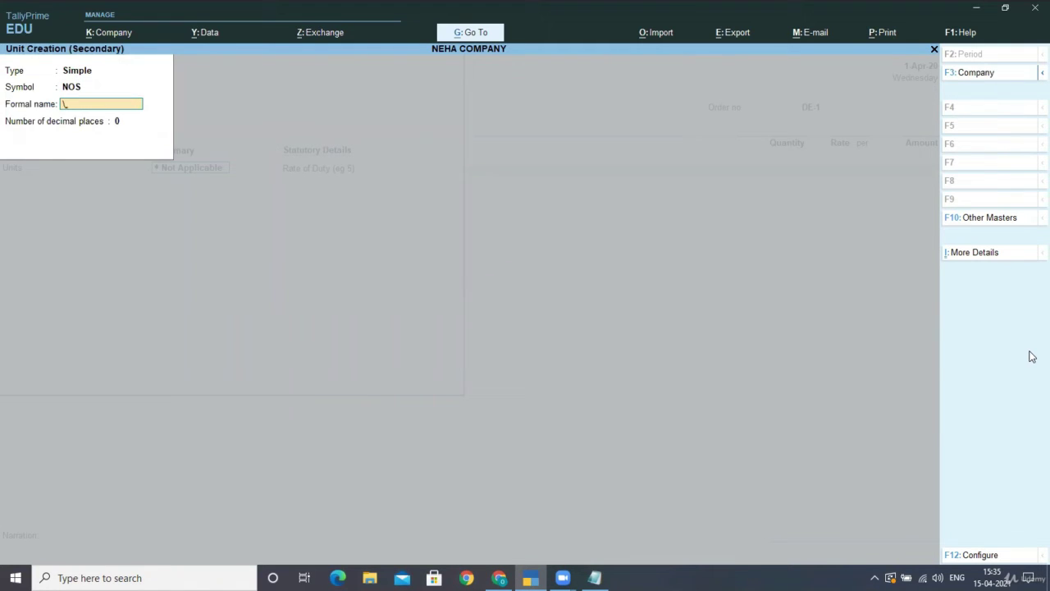
text(NUMBER)
key(Return)
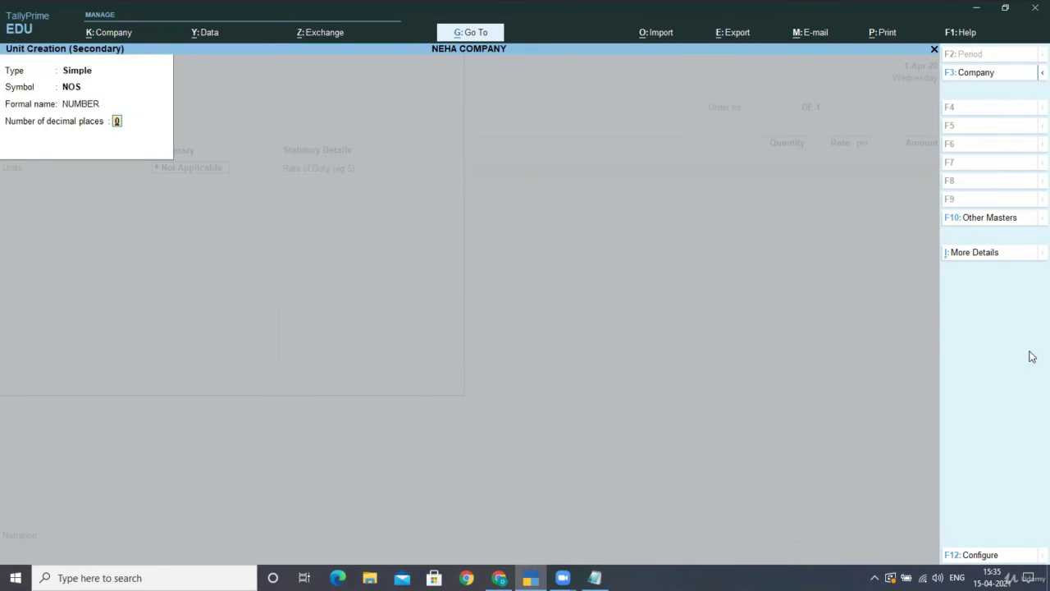
key(Return)
key(Return)
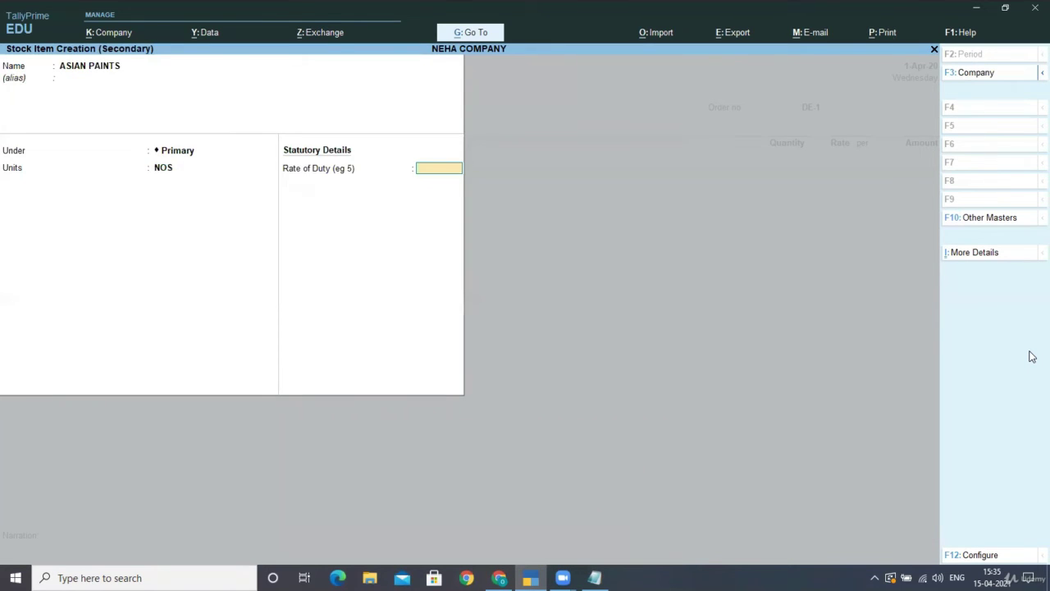
key(Return)
key(Return)
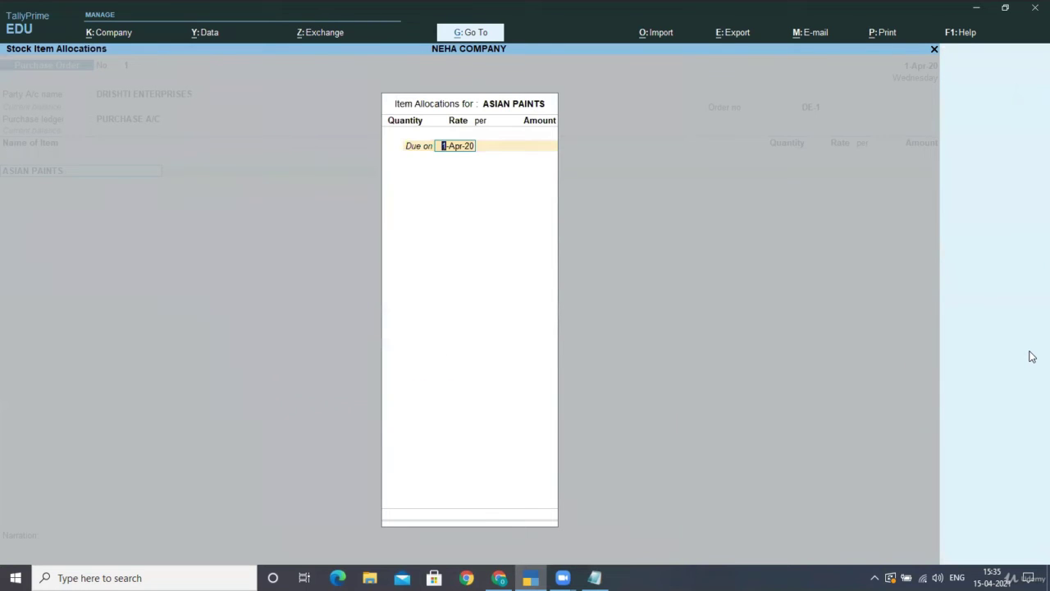
Allocate 150 NOS of ASIAN PAINTS at a rate of 500 per NOS, due on 1-Apr-20
key(Return)
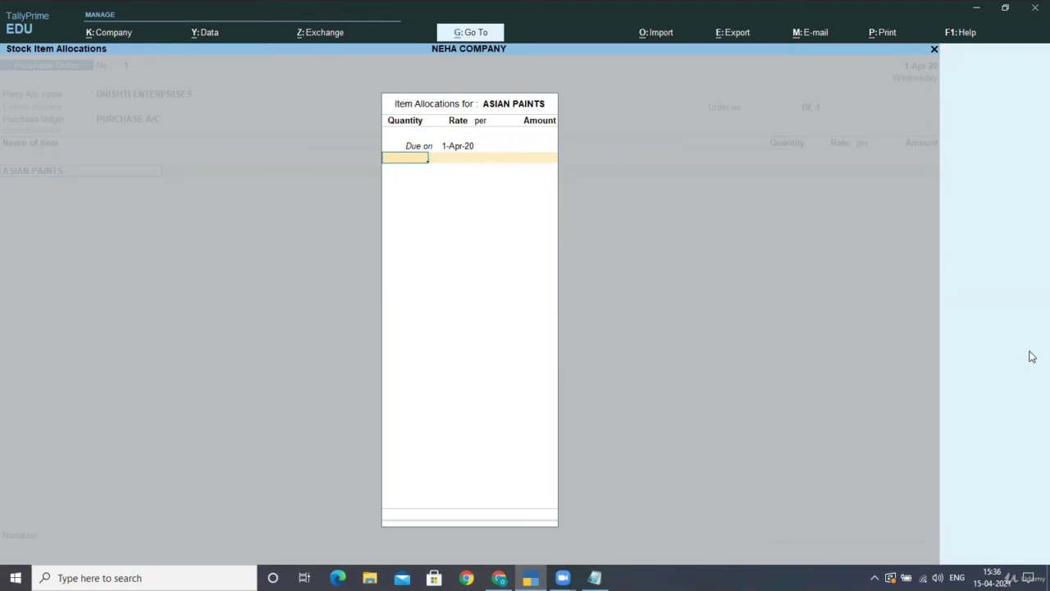
text(150)
key(Return)
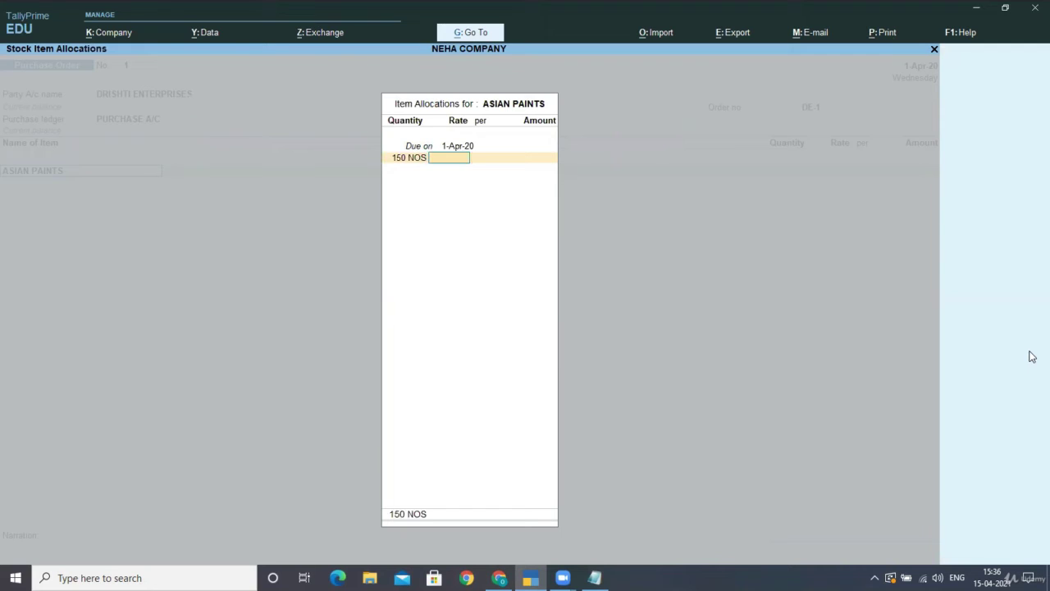
text(500)
key(Return)
key(Return)
key(Return)
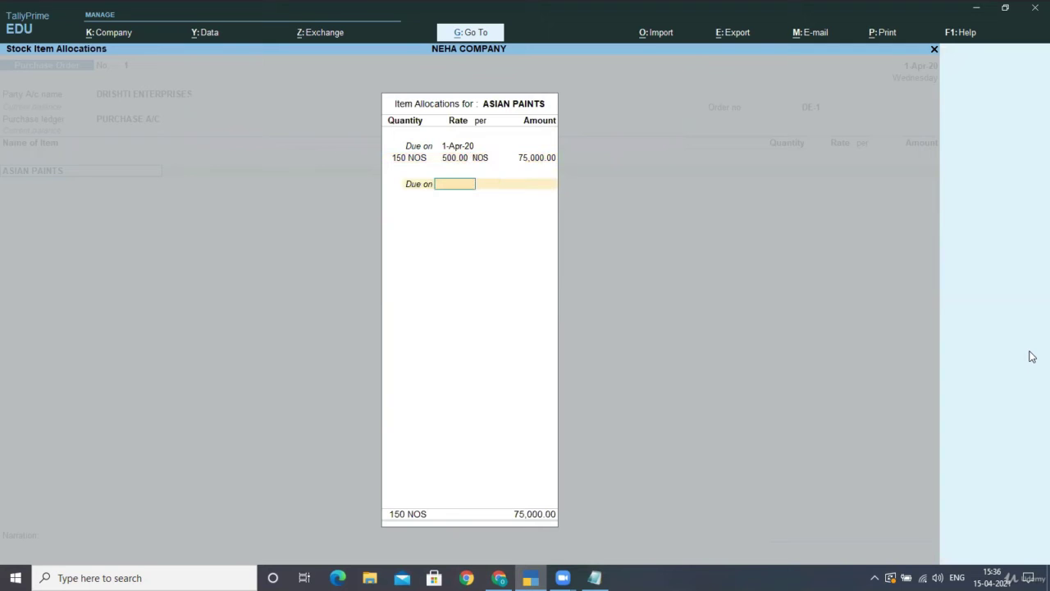
key(Return)
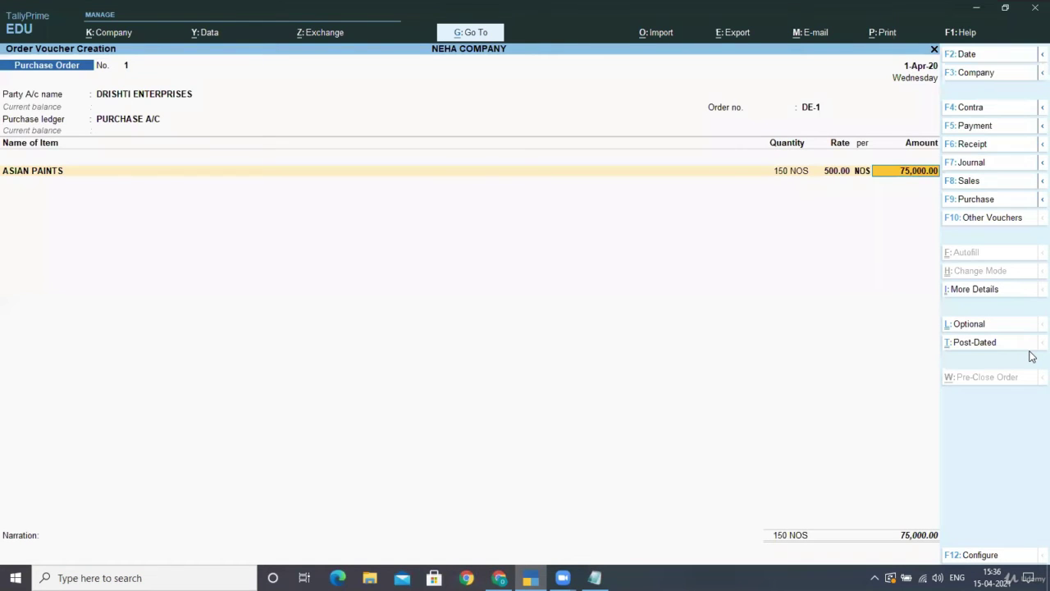
key(Return)
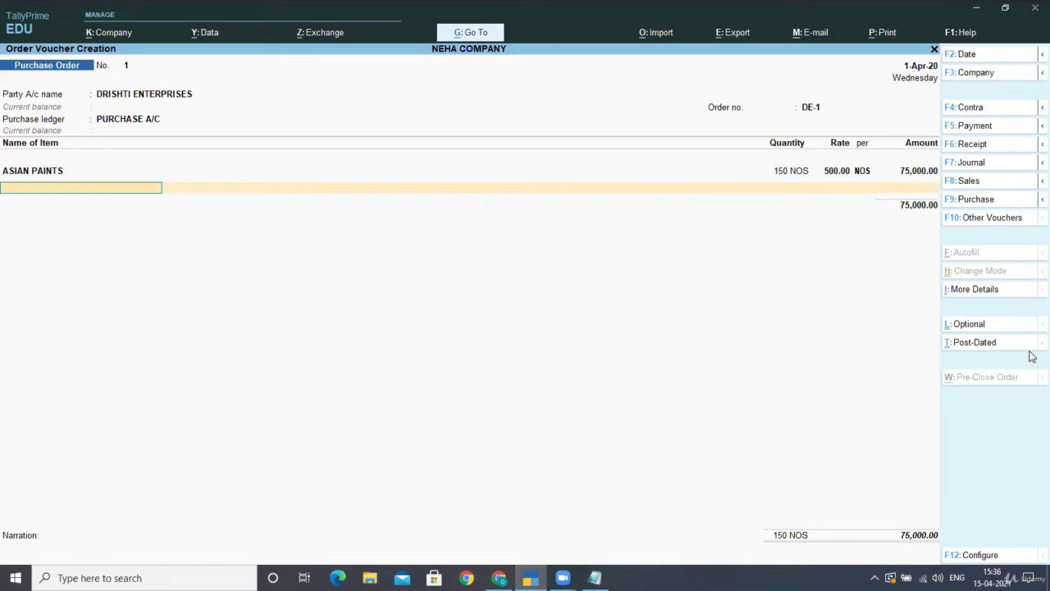
End the item list, save the purchase order without a narration, and quit voucher creation
key(Return)
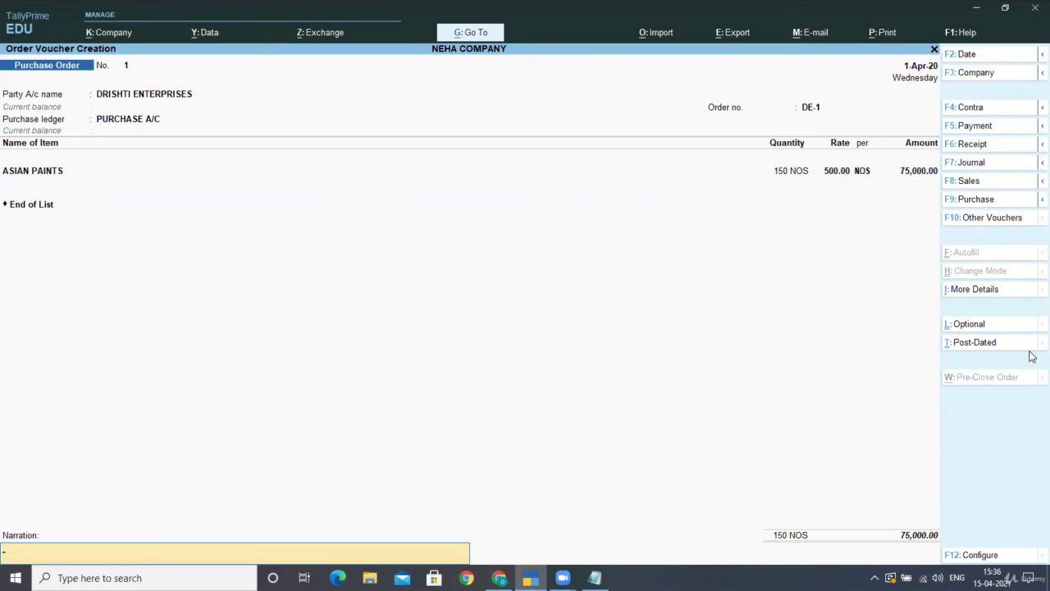
key(Return)
key(Return)
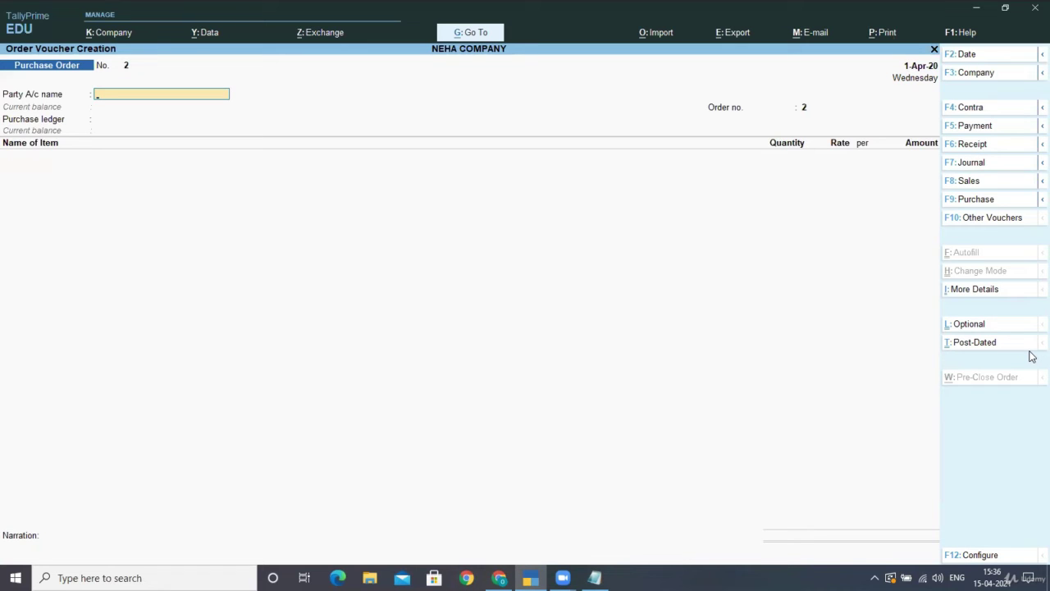
key(Escape)
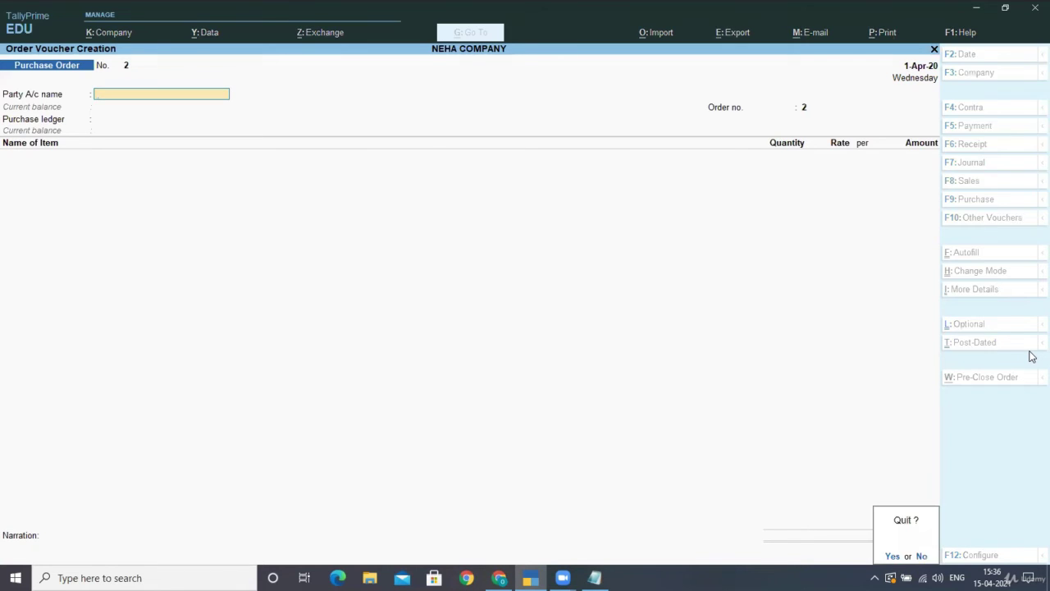
key(Return)
Open the Statements of Inventory among the additional reports
key(Down)
key(Down)
key(Down)
key(Down)
key(Down)
key(Down)
key(Down)
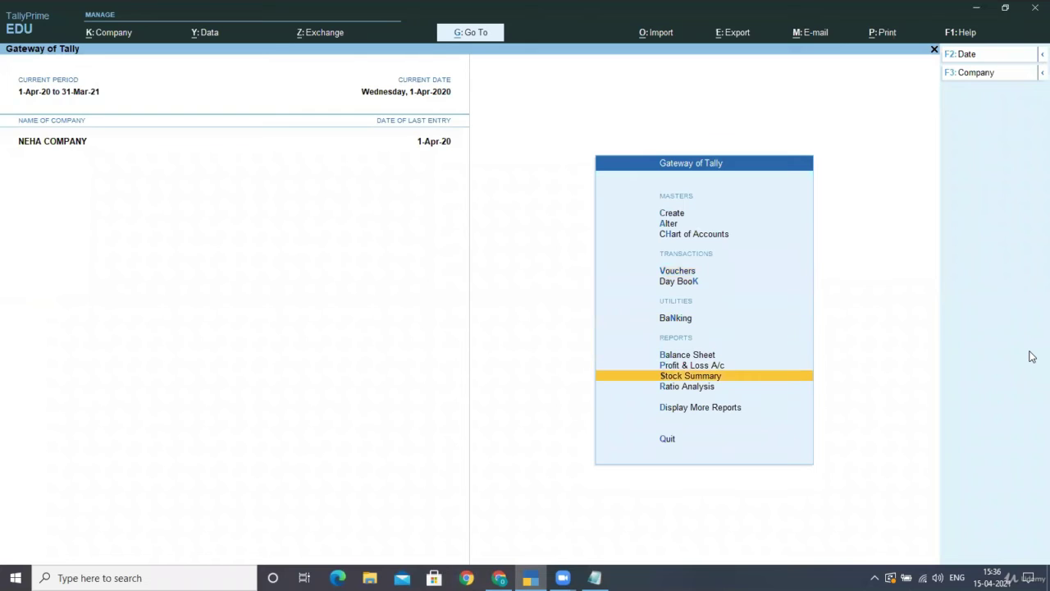
key(Return)
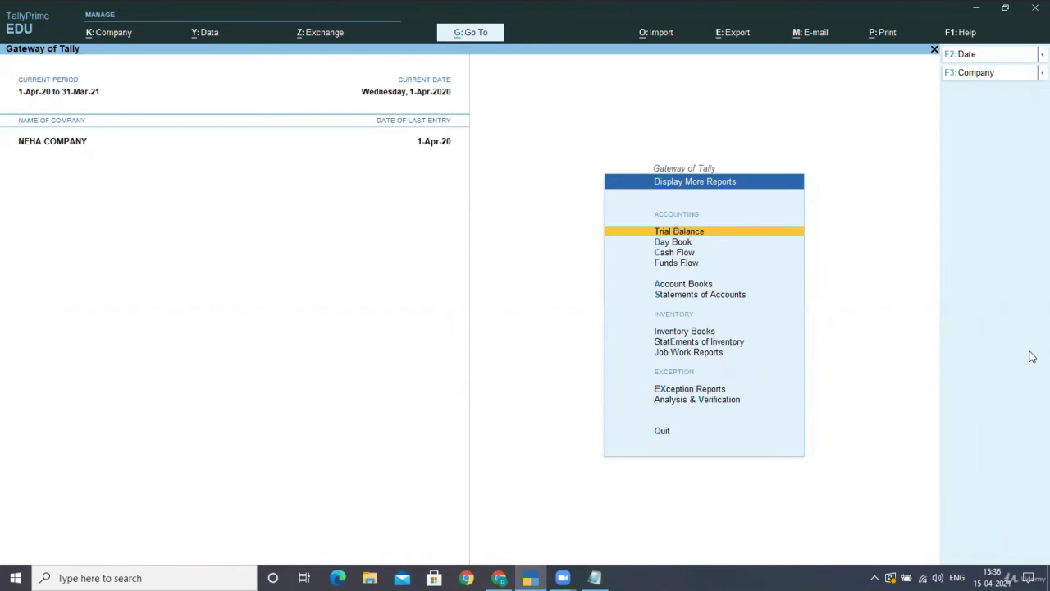
key(Down)
key(Down)
key(Down)
key(Down)
key(Down)
key(Down)
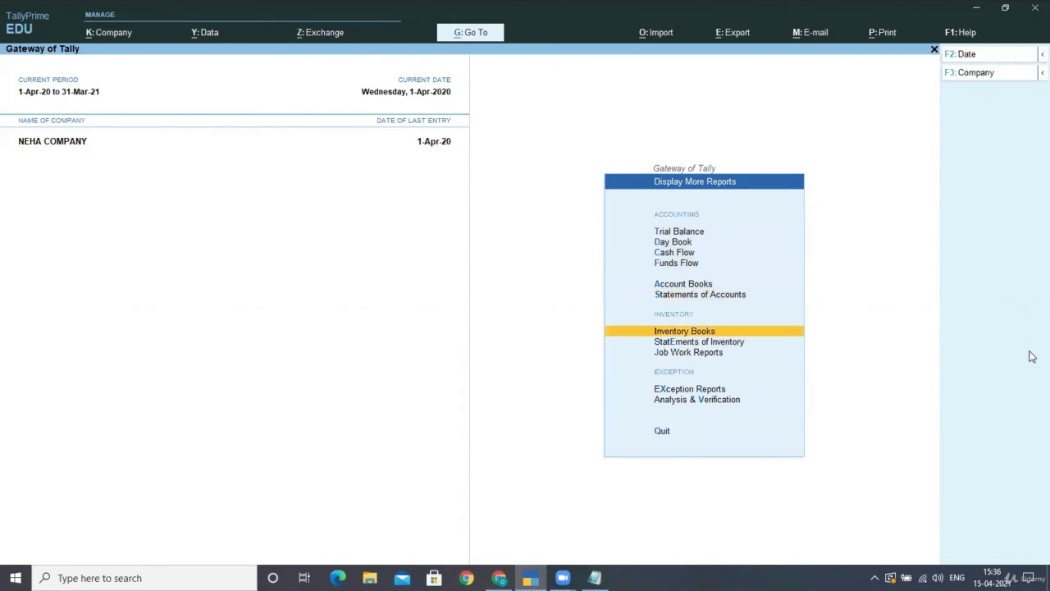
key(Down)
key(Return)
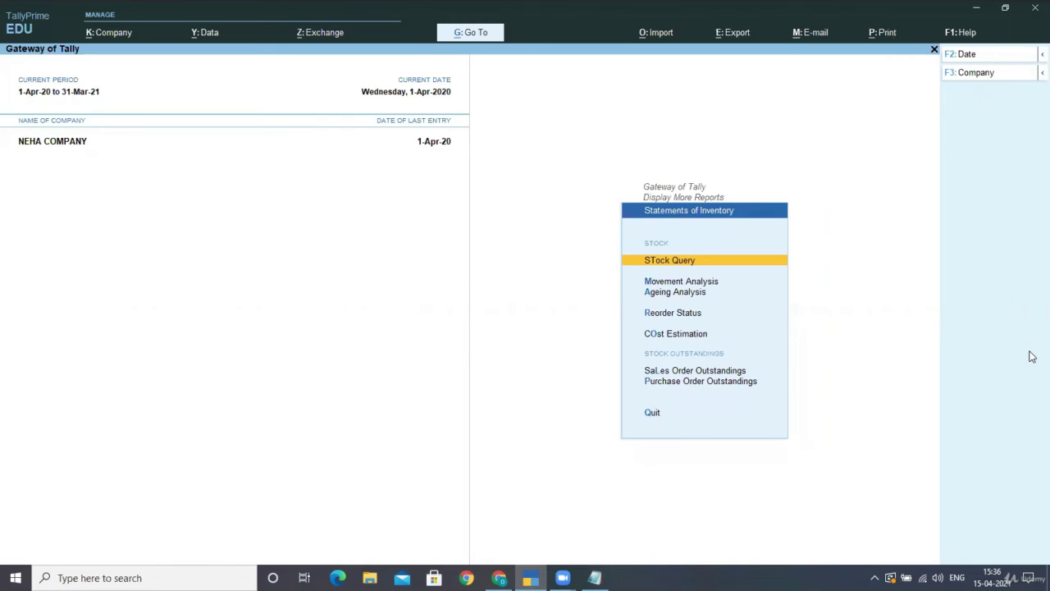
Display the Purchase Order Outstandings report for all orders
key(Down)
key(Down)
key(Down)
key(Down)
key(Down)
key(Down)
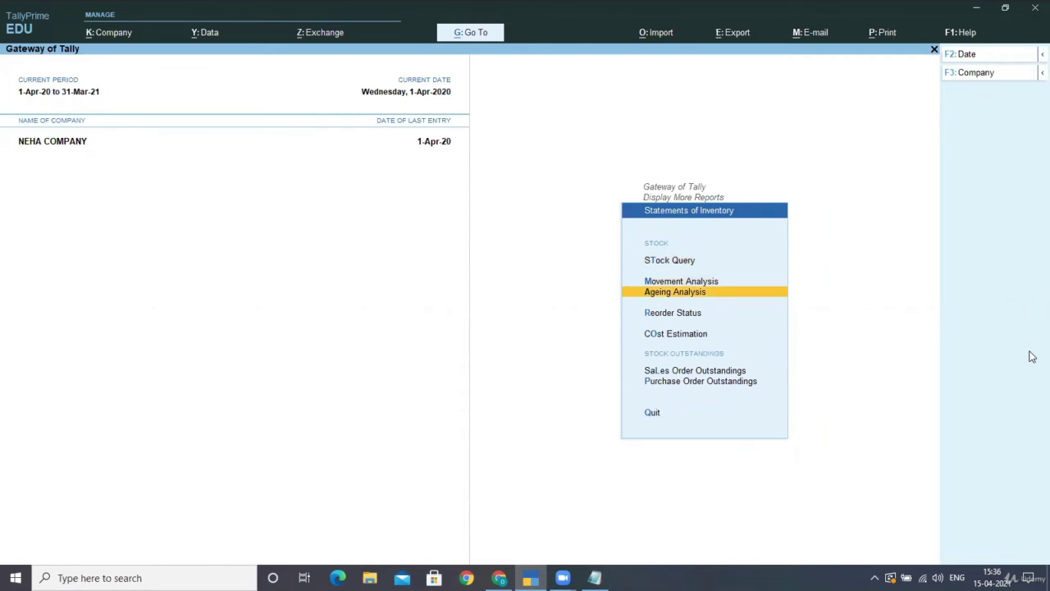
key(Return)
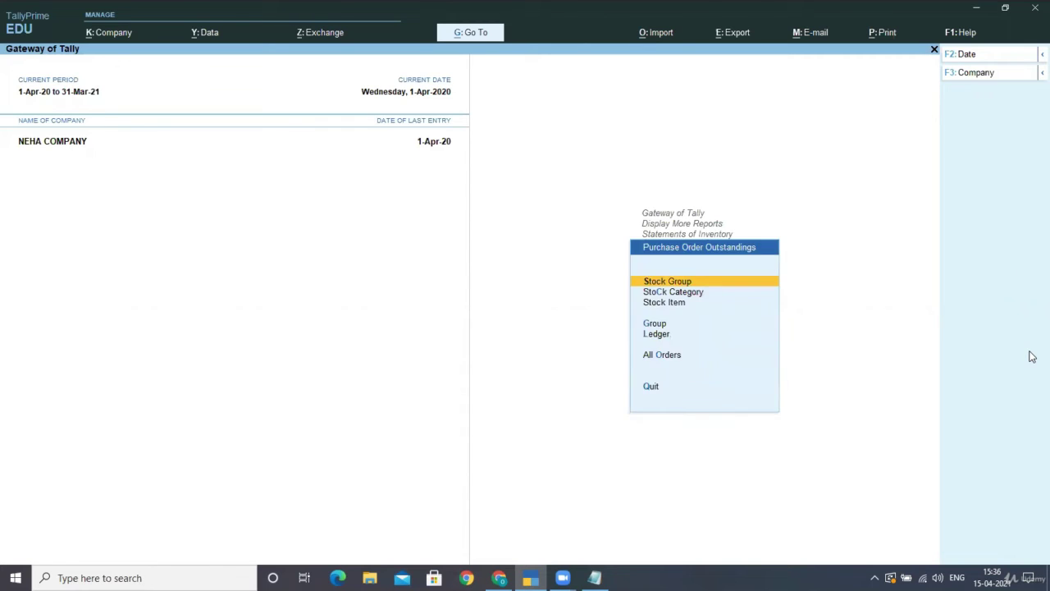
key(Down)
key(Down)
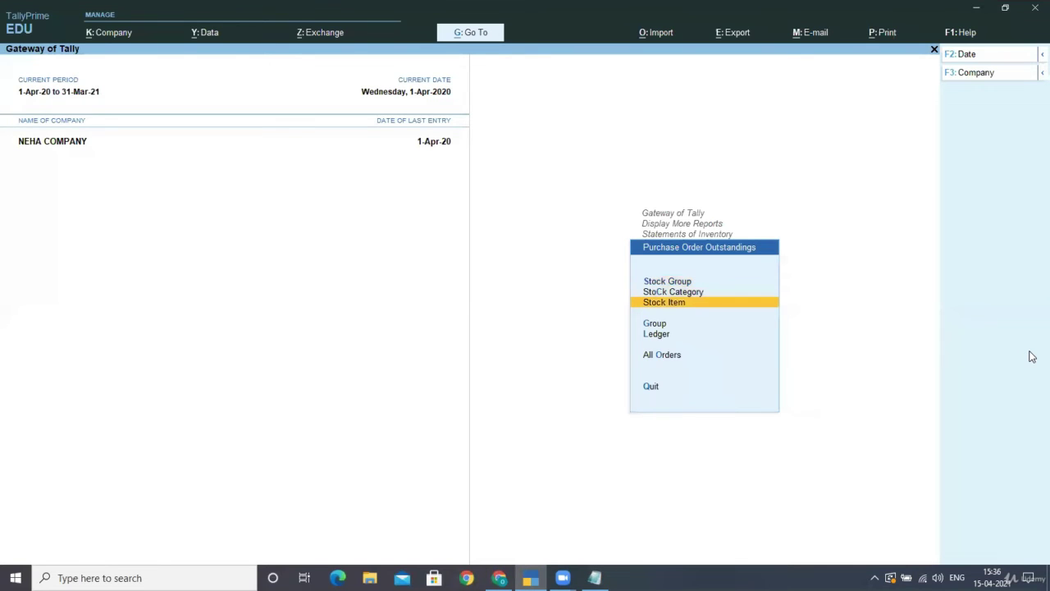
key(Up)
key(Up)
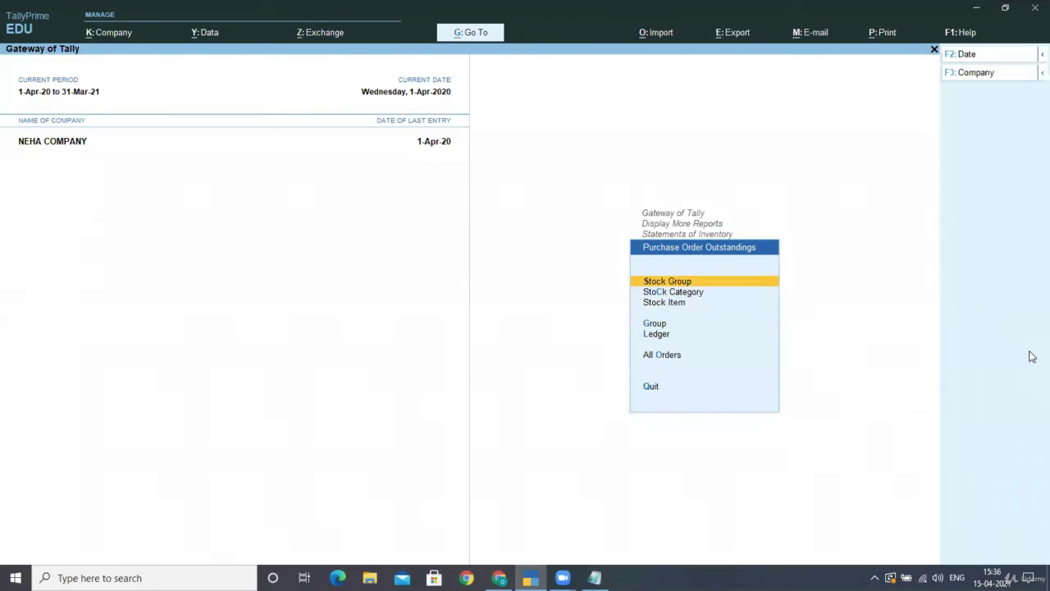
key(Down)
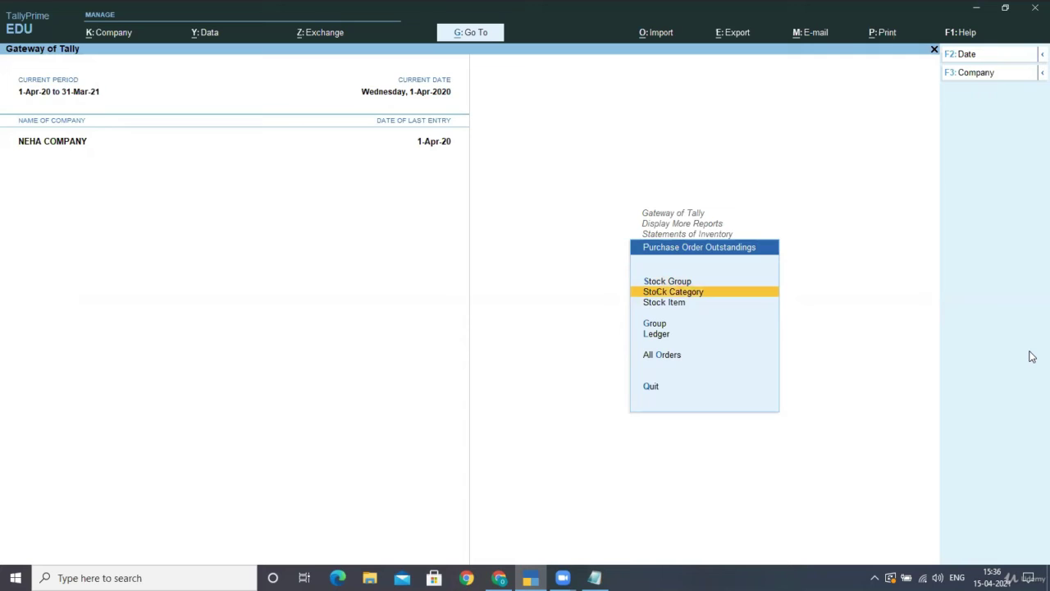
key(Down)
key(Down)
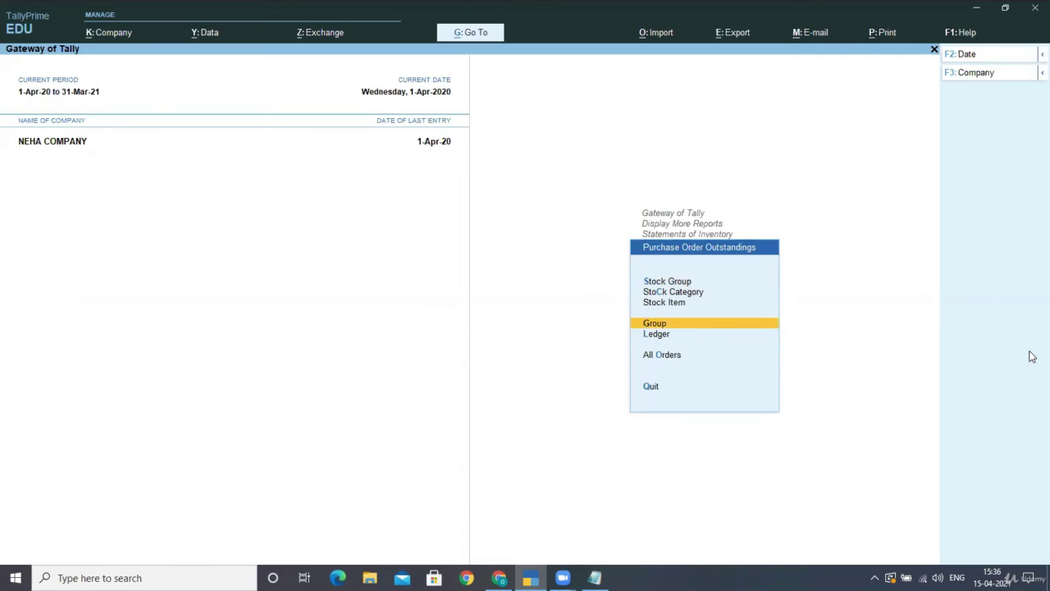
key(Down)
key(Down)
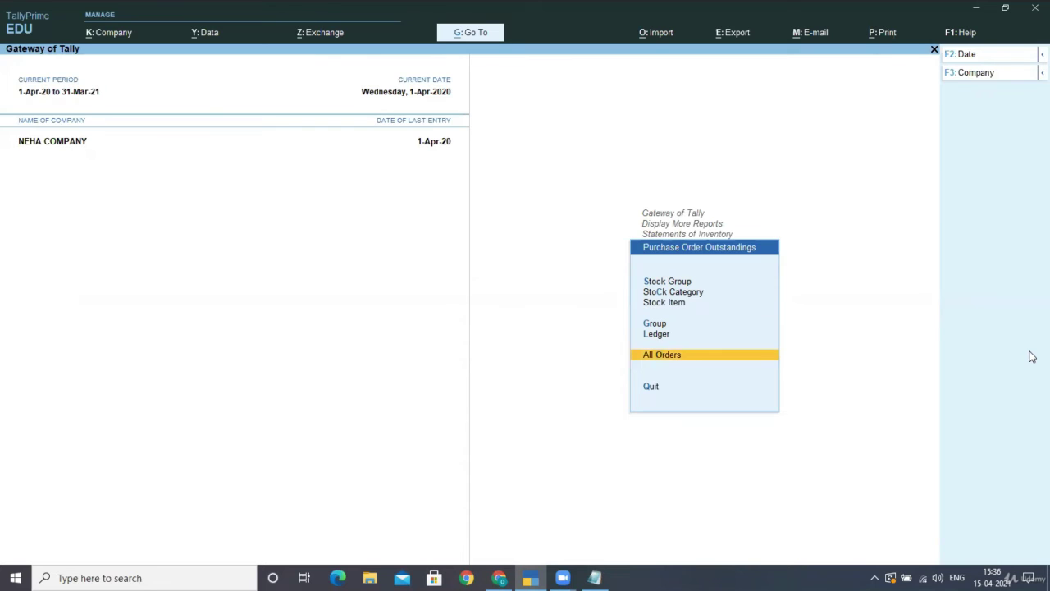
key(Return)
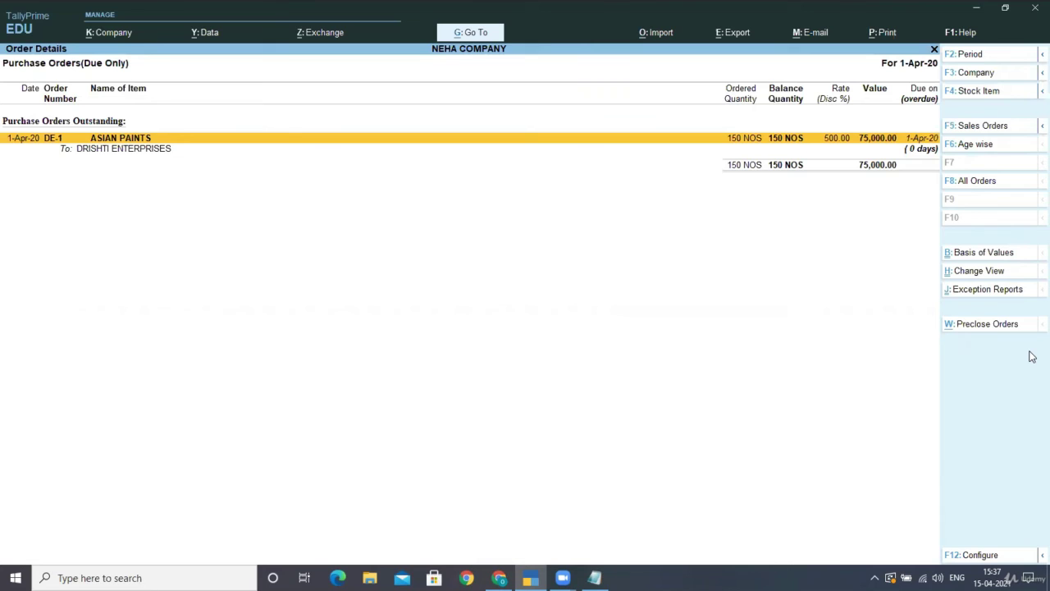
View the purchase order outstandings for the stock item ASIAN PAINTS, and return to the Gateway of Tally
key(Escape)
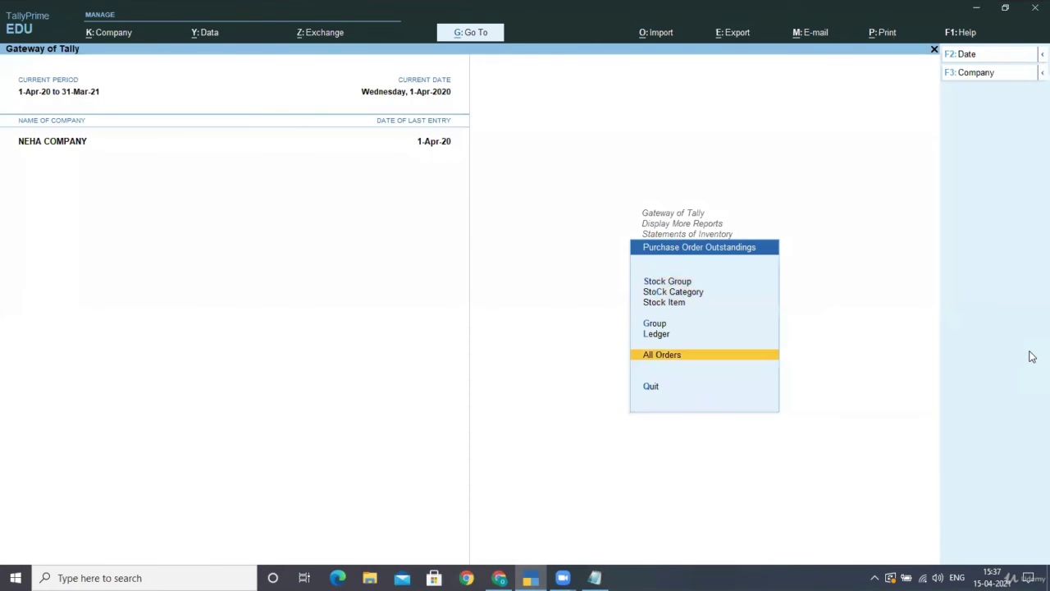
key(Up)
key(Up)
key(Up)
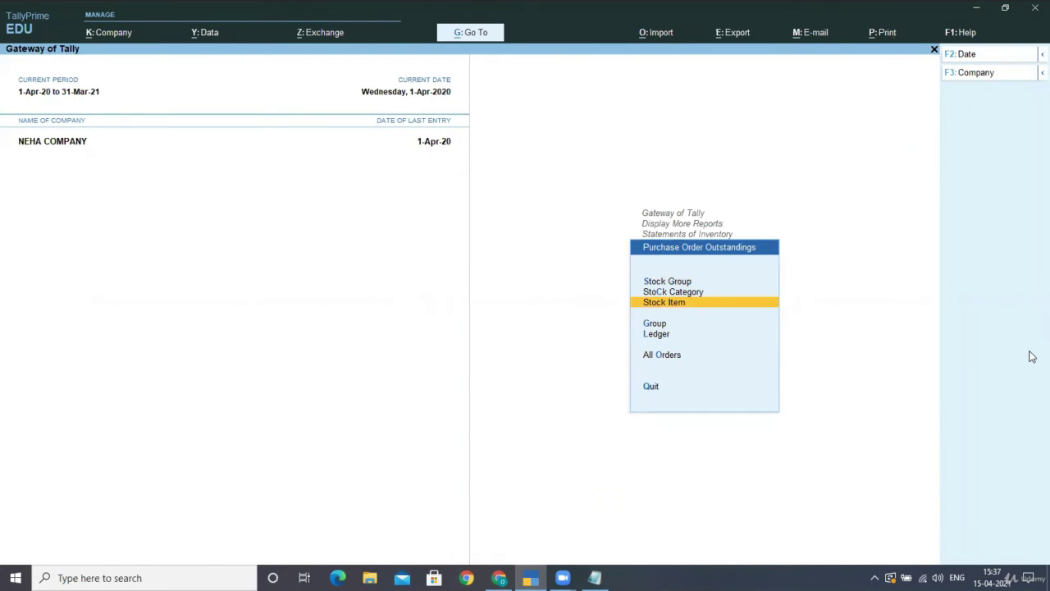
key(Return)
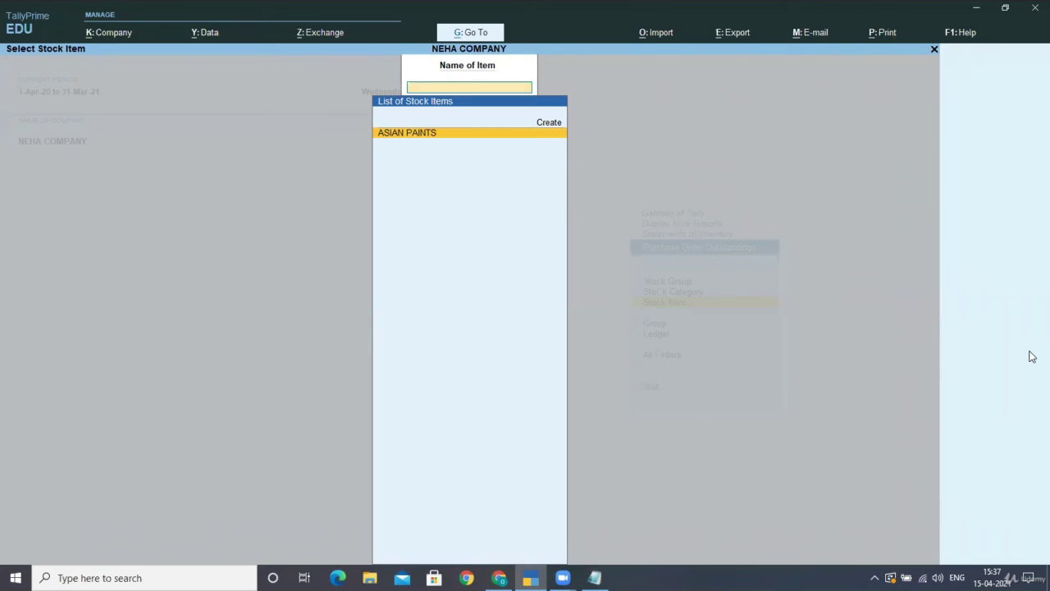
key(Return)
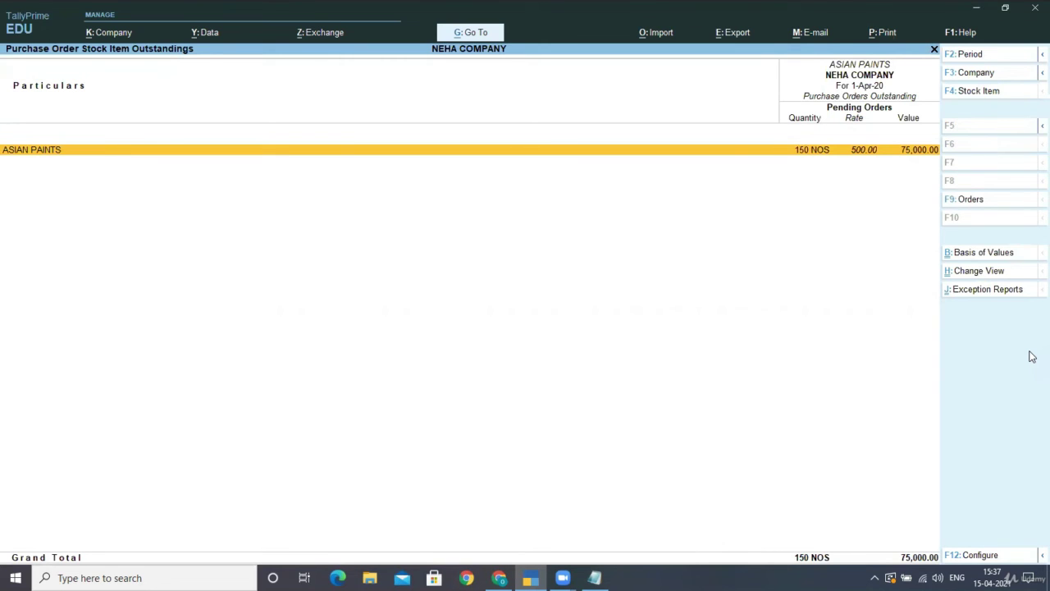
key(Escape)
key(Escape)
key(Escape)
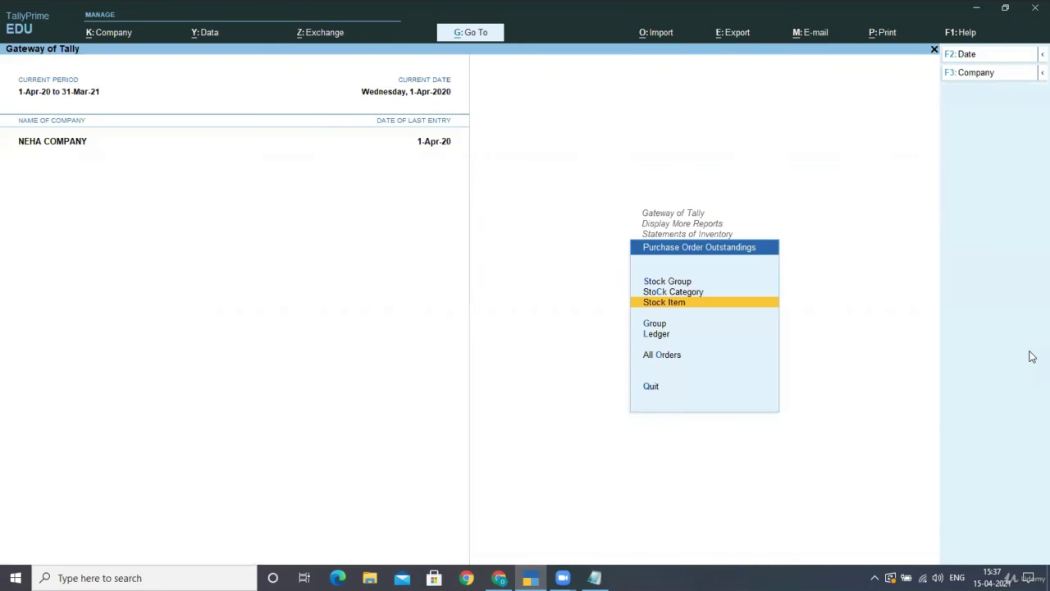
key(Escape)
key(Escape)
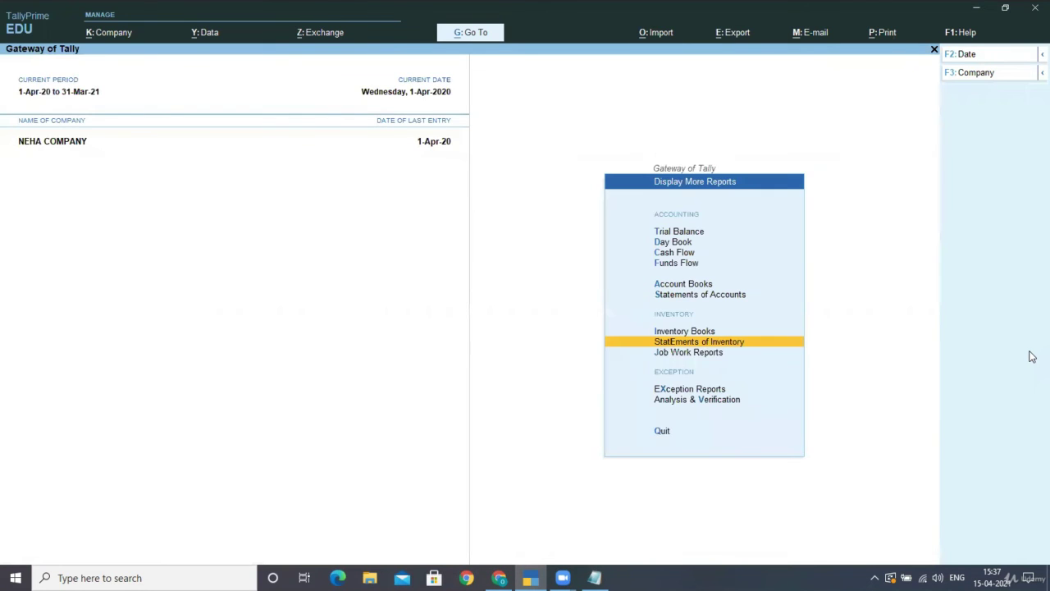
key(Escape)
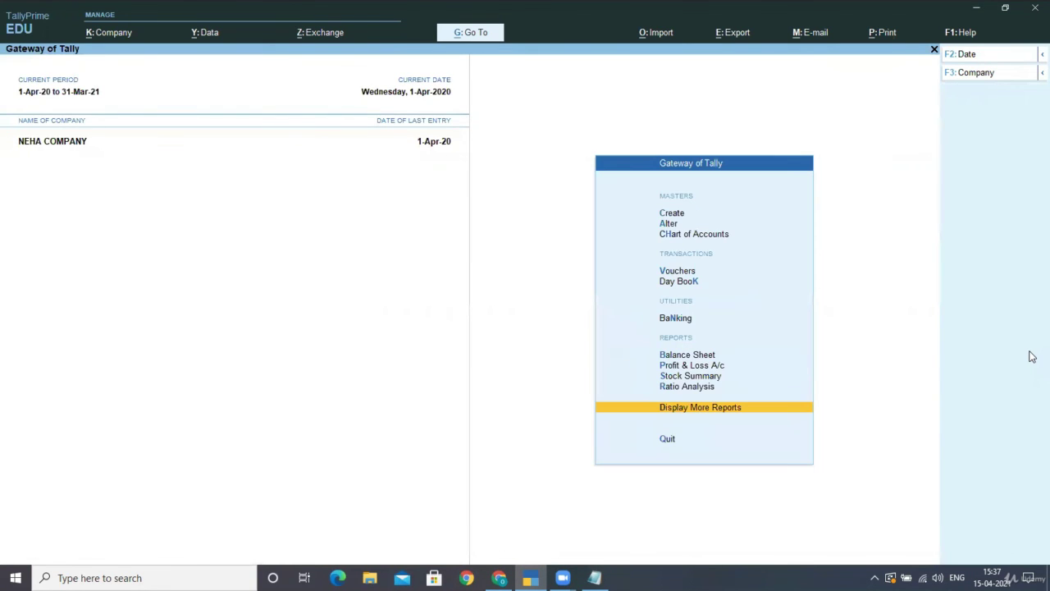
Start a new voucher from the Gateway of Tally and change its voucher type to Sales Order
key(Up)
key(Up)
key(Up)
key(Up)
key(Up)
key(Up)
key(Up)
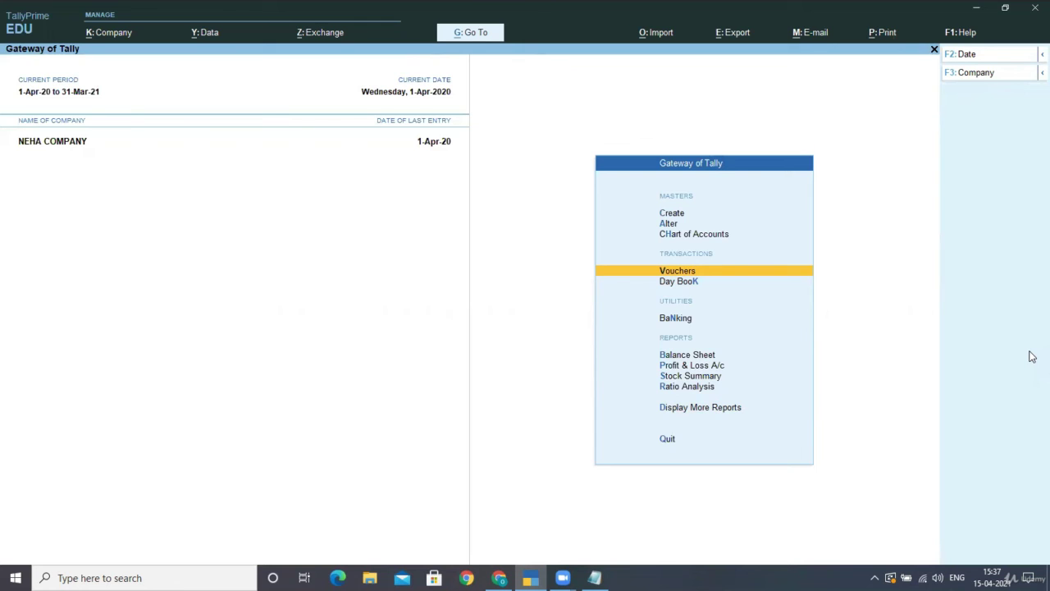
key(Return)
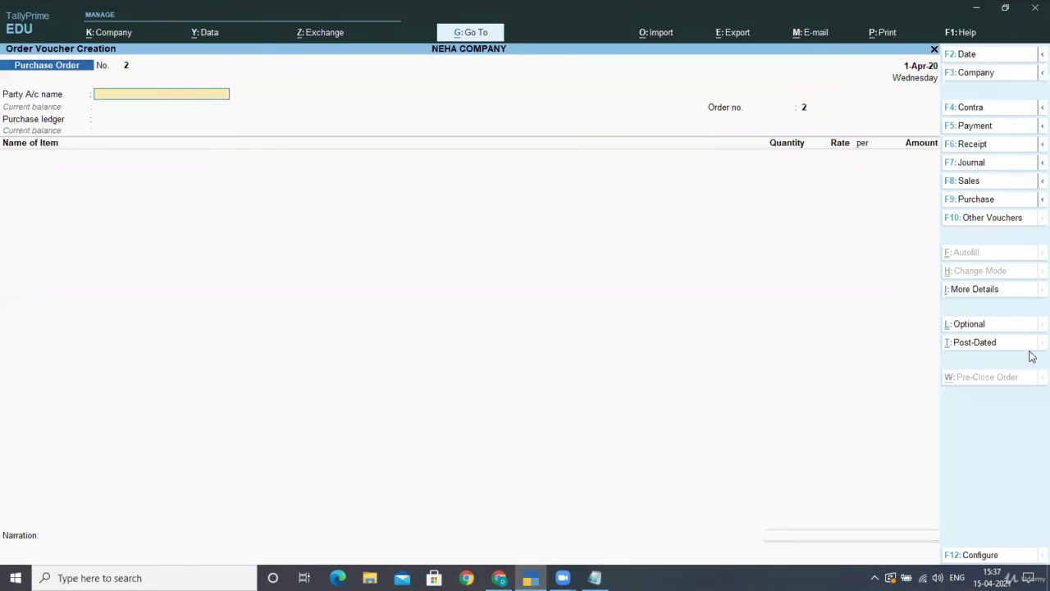
key(F10)
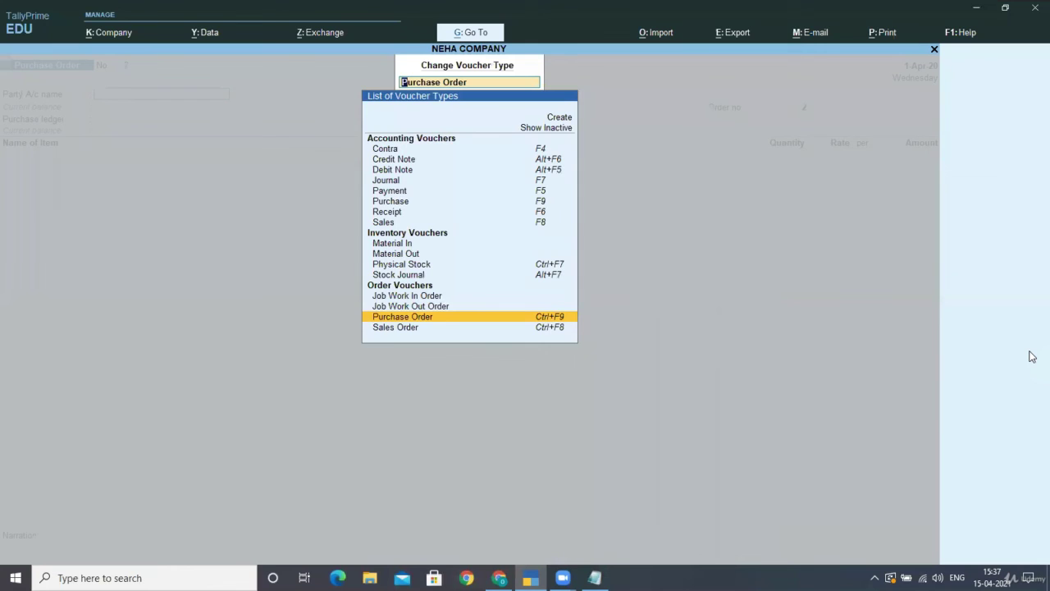
key(Down)
key(Return)
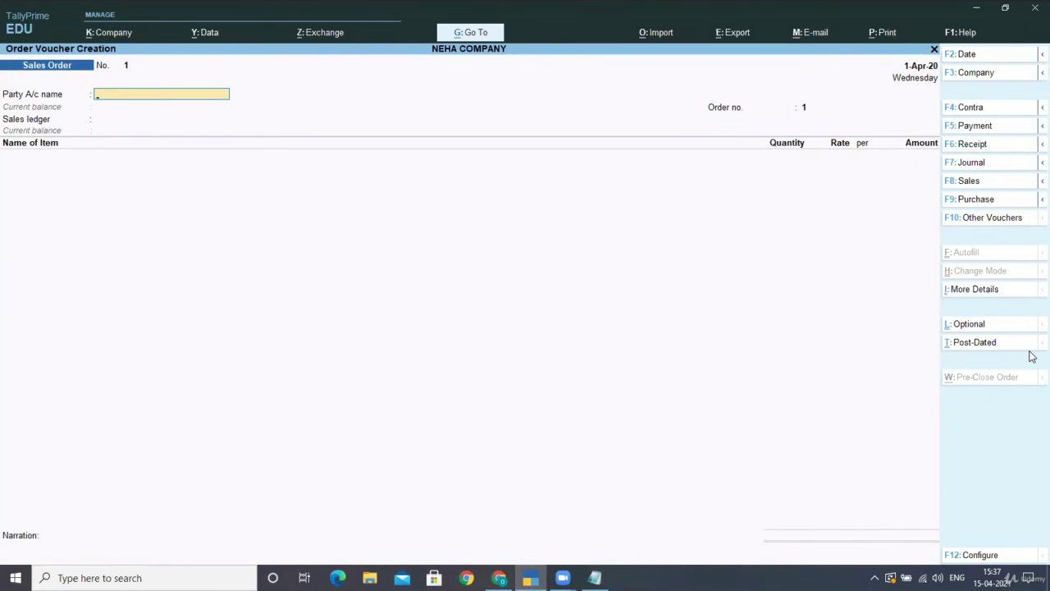
Create the party ledger KOMAL PVT LTD. under Sundry Debtors for the sales order
key(alt+c)
text(K)
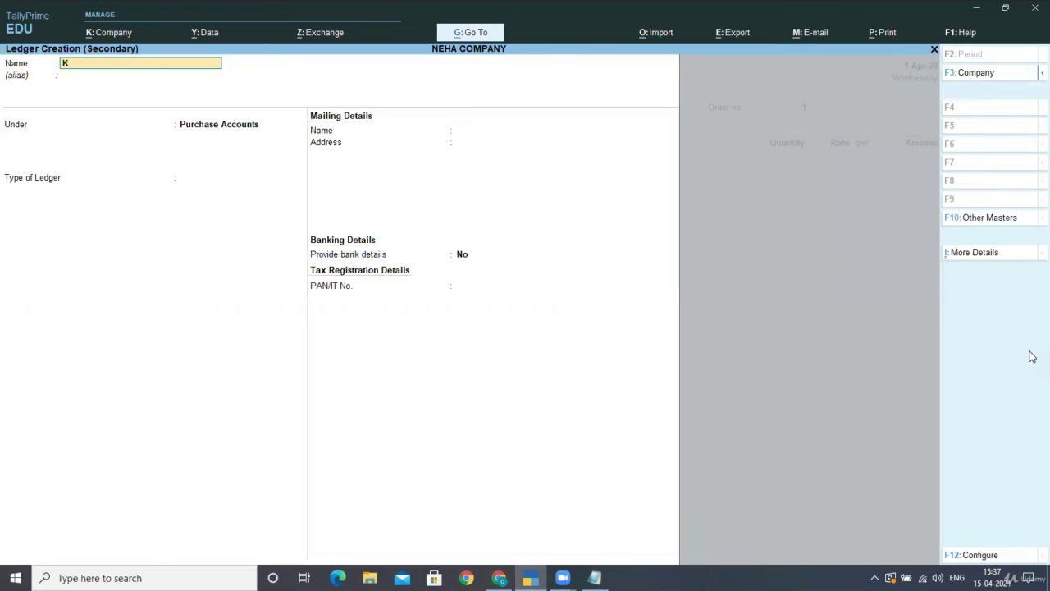
text(OMAL PVT LTD.)
key(Return)
key(Return)
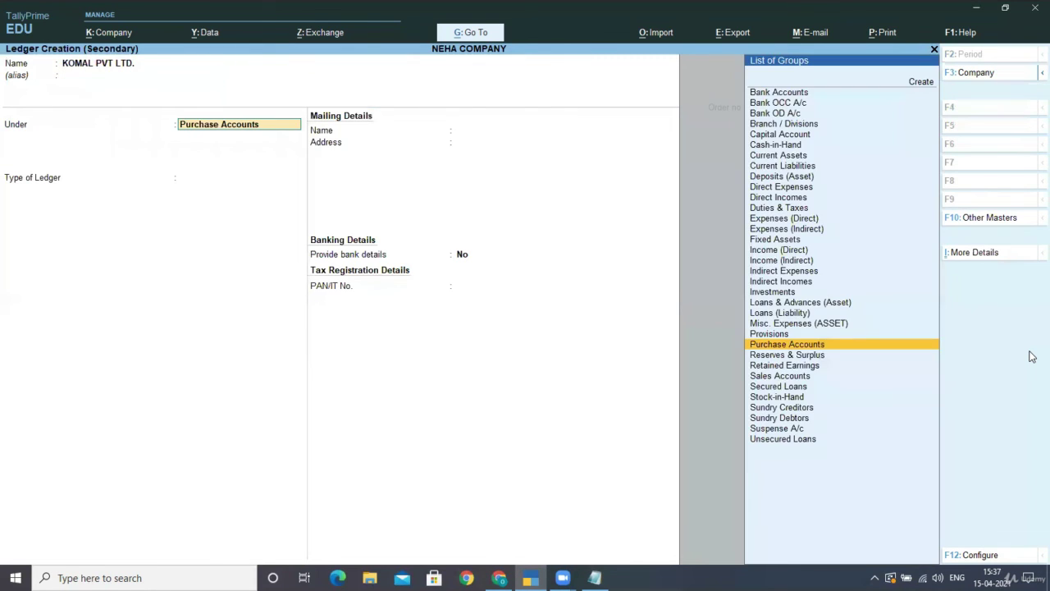
text(SUN)
key(Down)
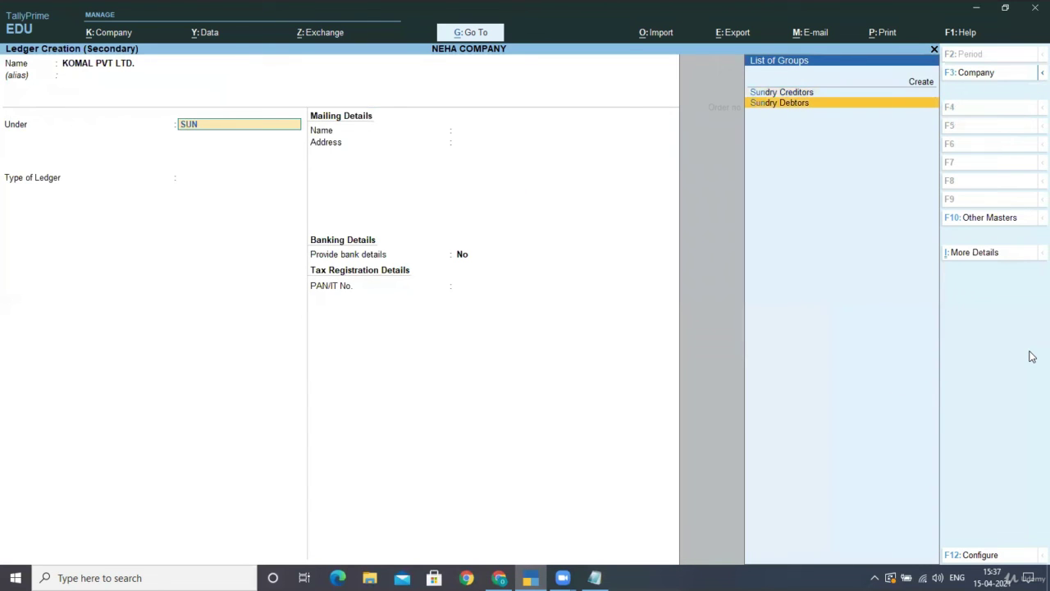
key(Return)
key(ctrl+a)
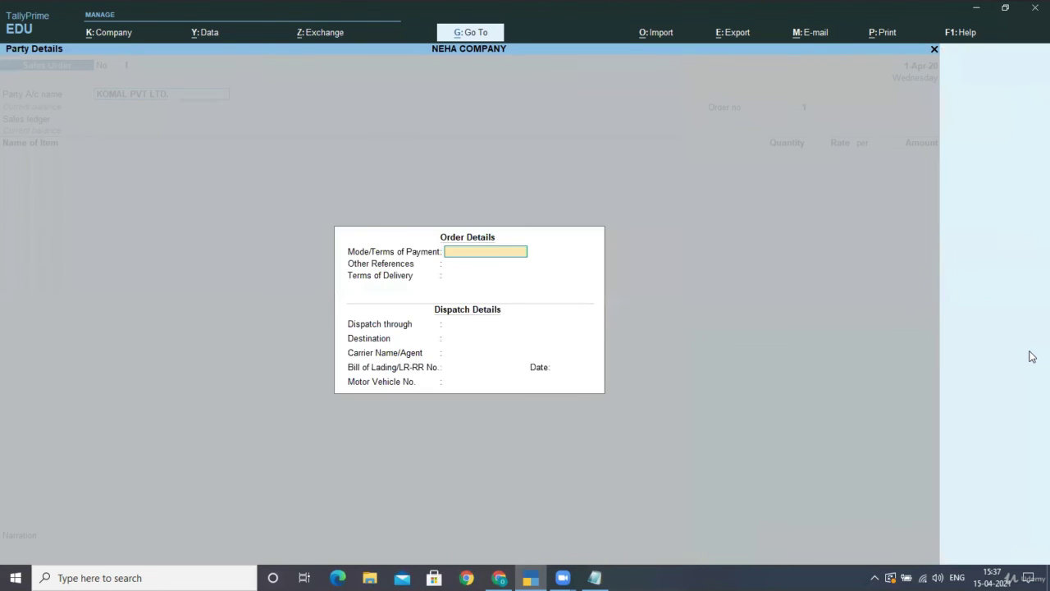
Accept the blank order, dispatch and party details and keep 1 as the order number
key(ctrl+a)
key(ctrl+a)
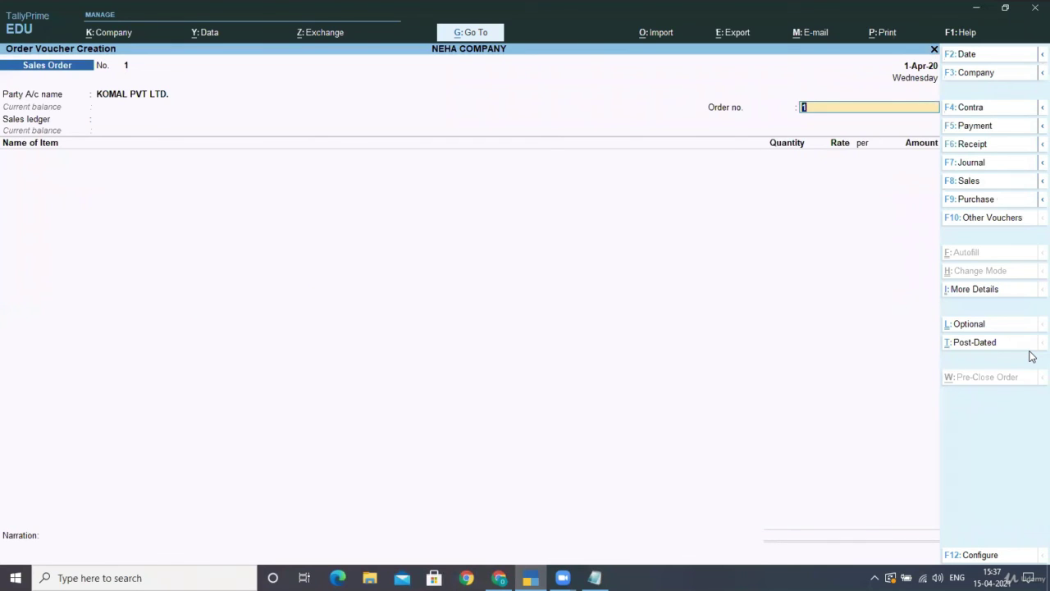
key(Return)
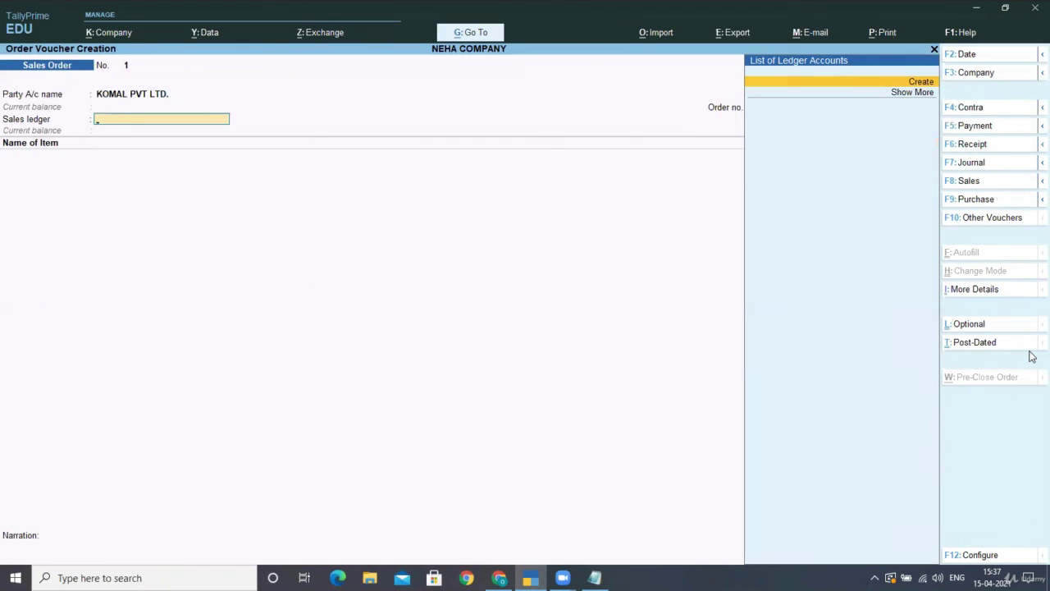
Create the sales ledger SALES A/C under Sales Accounts for the sales order
key(alt+c)
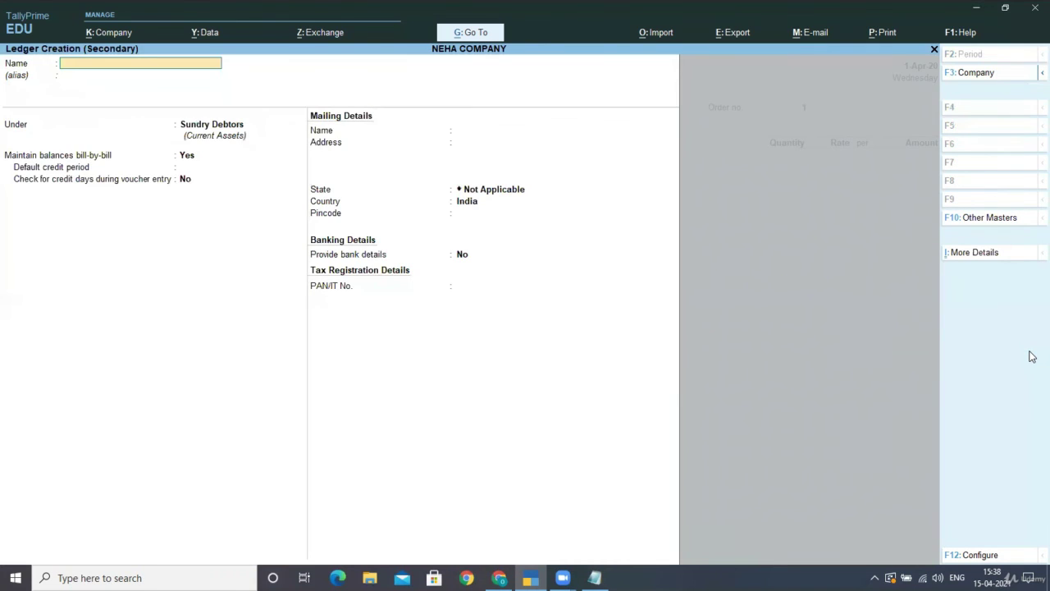
text(SALES A/C)
key(Return)
text(SALE)
key(Return)
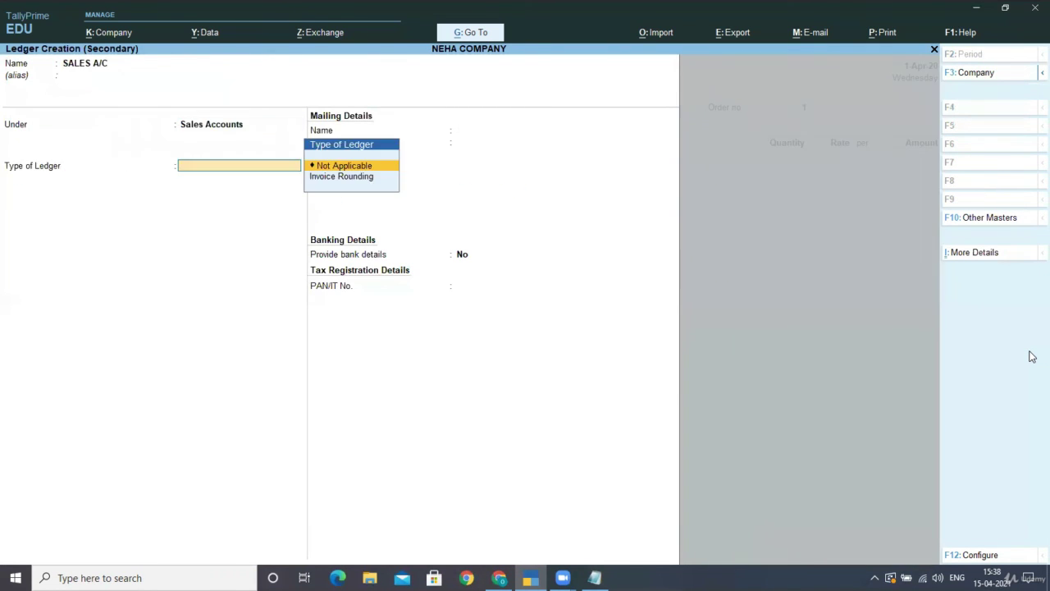
key(Return)
key(ctrl+a)
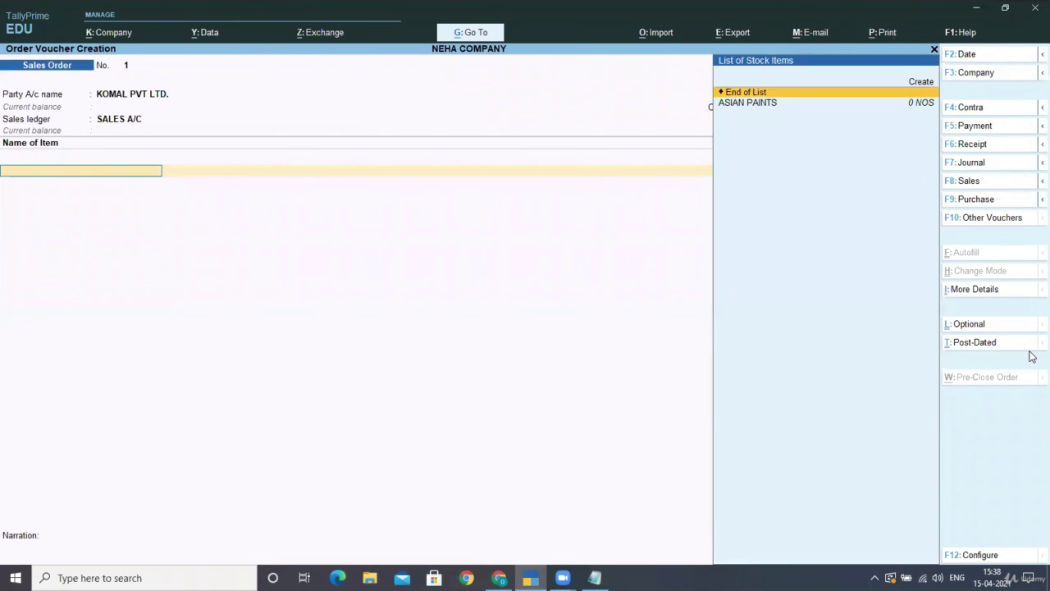
Add the stock item ASIAN PAINTS to the sales order with a due date of 1-May-20
key(Down)
key(Return)
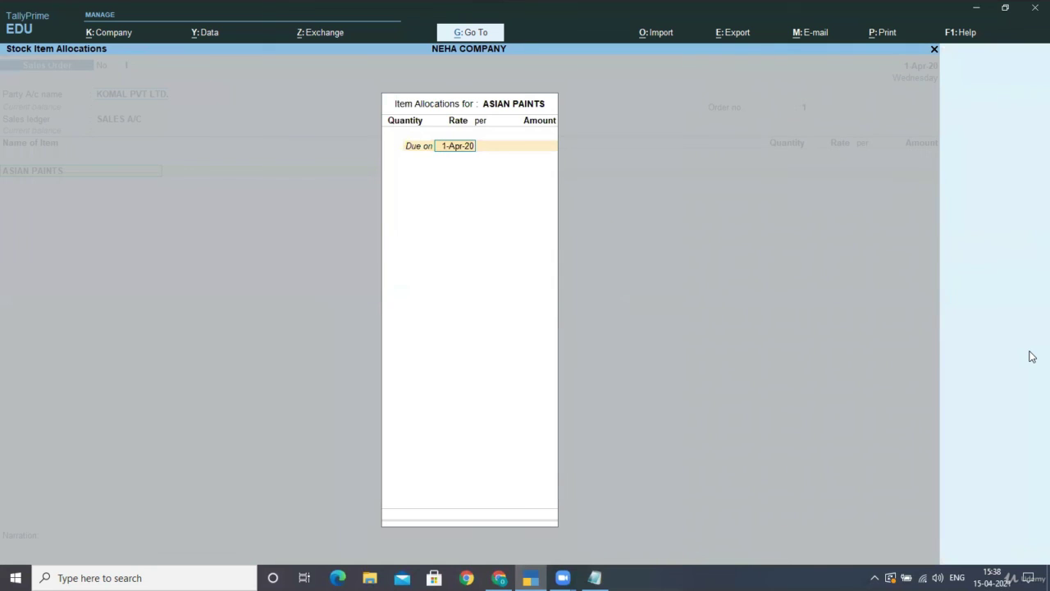
text(1-5)
key(Return)
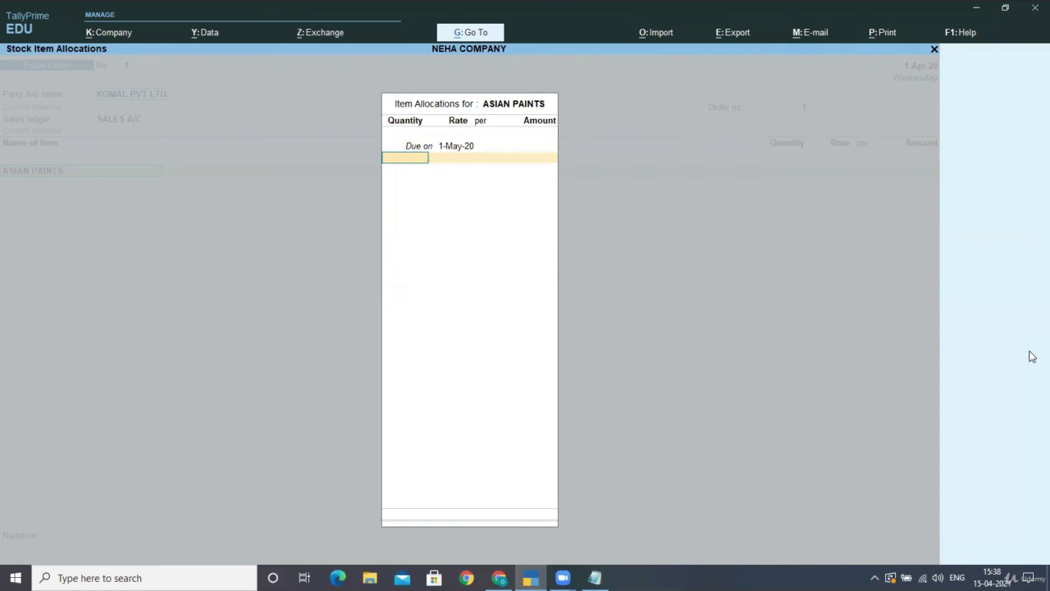
Allocate 100 NOS of ASIAN PAINTS at a rate of 670 per NOS and accept the allocation
text(100)
key(Return)
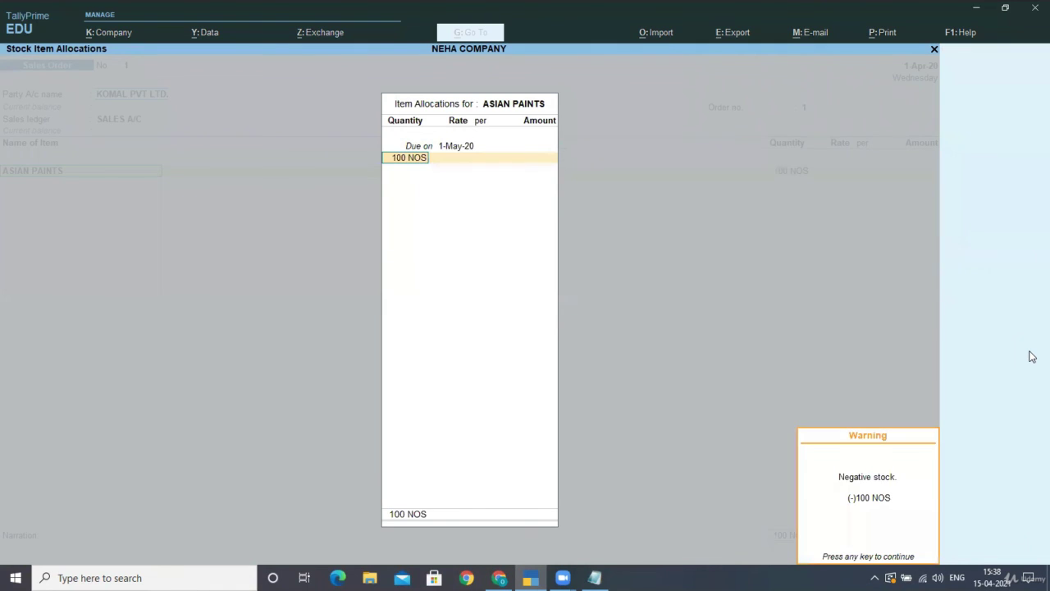
key(Return)
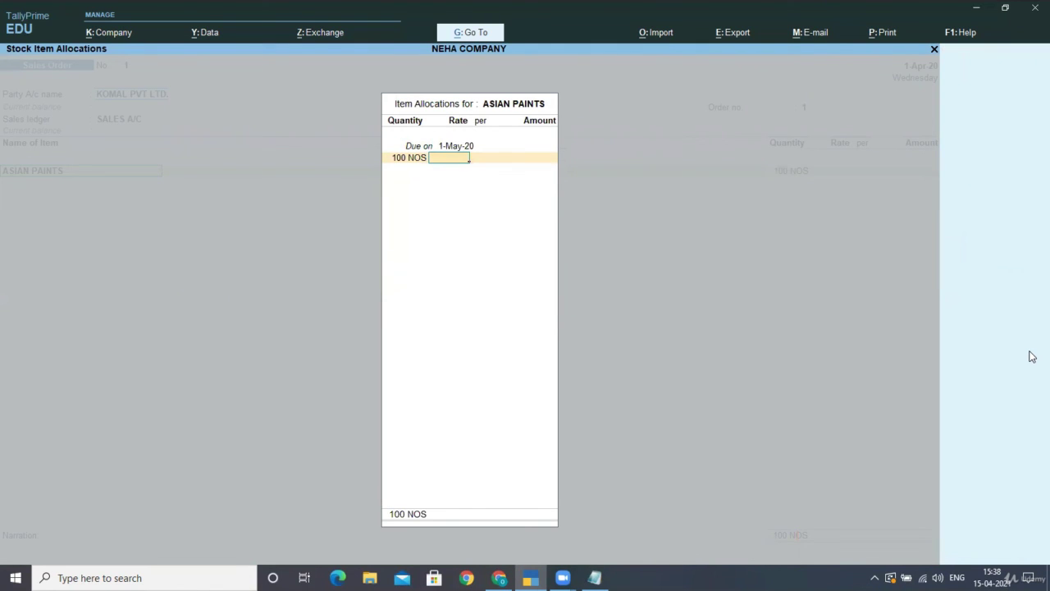
text(670)
key(Return)
key(Return)
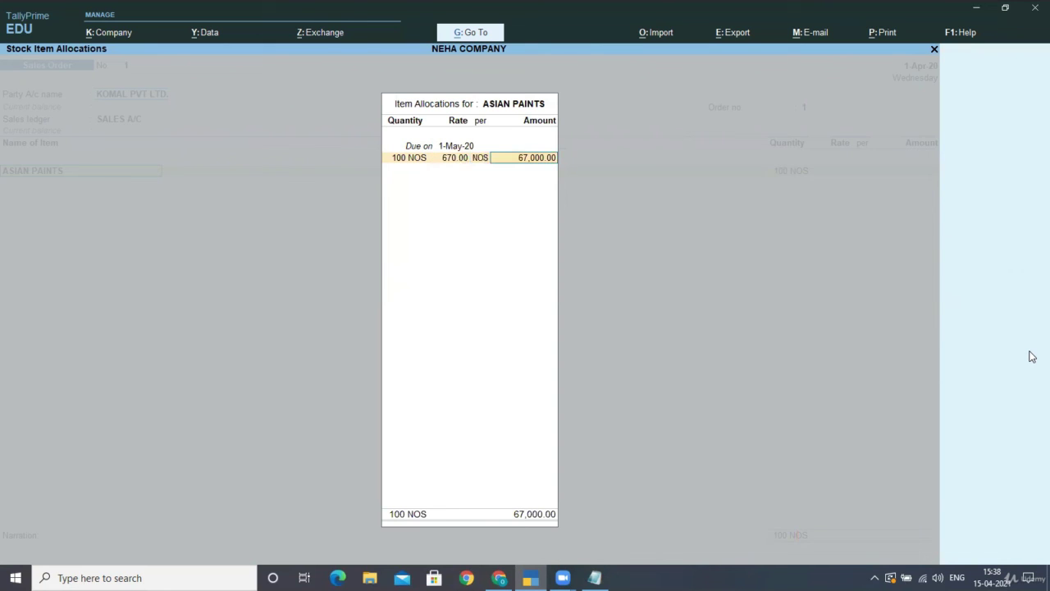
key(Return)
key(Return)
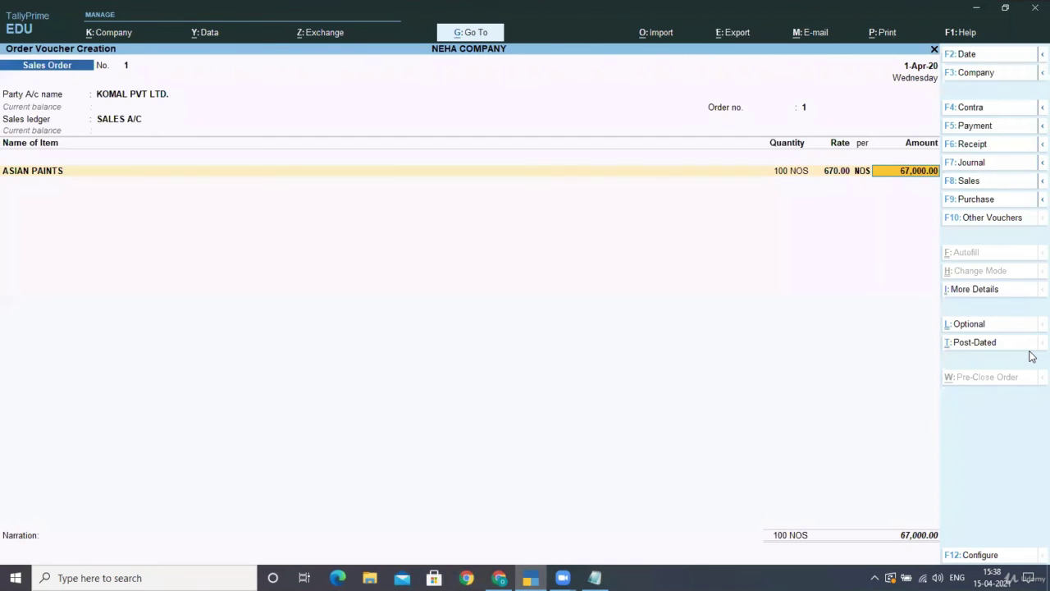
End the item list, save the sales order without a narration, and quit voucher creation
key(Return)
key(Return)
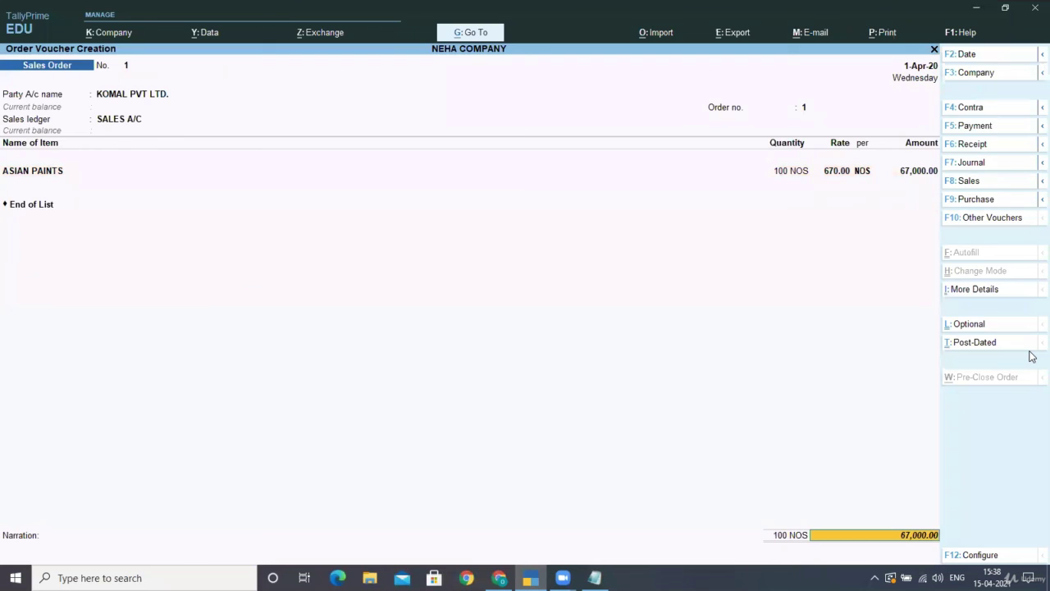
key(Return)
key(Return)
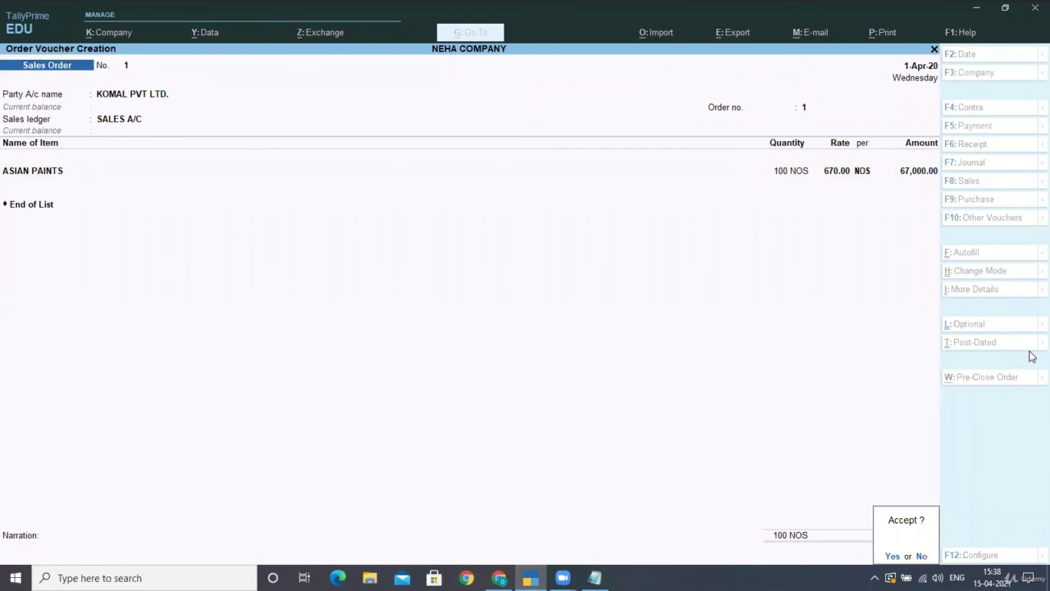
key(Return)
key(Escape)
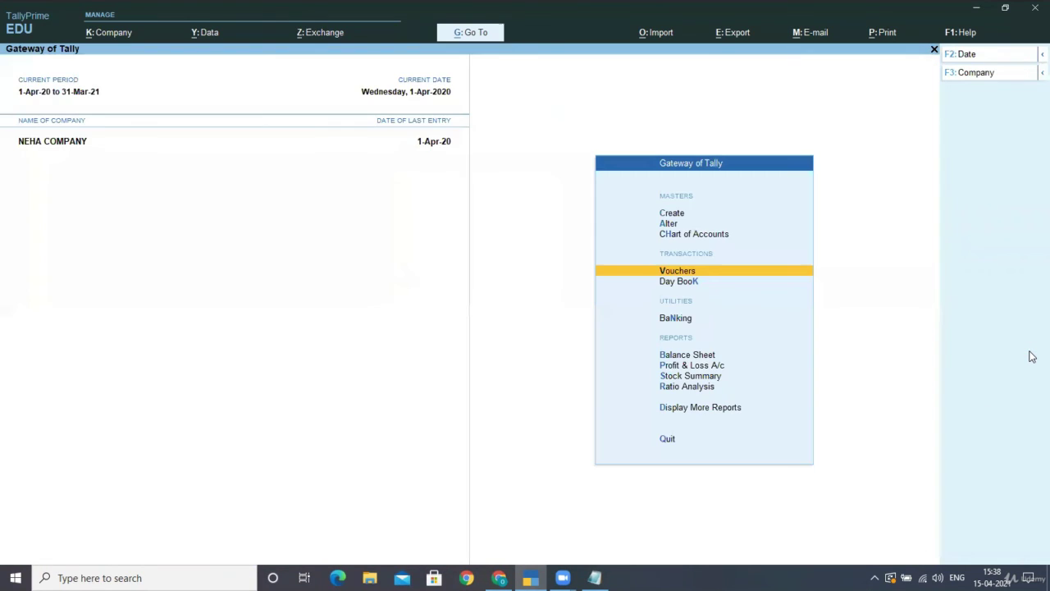
Open the Inventory Books among the additional reports
key(Down)
key(Down)
key(Down)
key(Down)
key(Down)
key(Down)
key(Down)
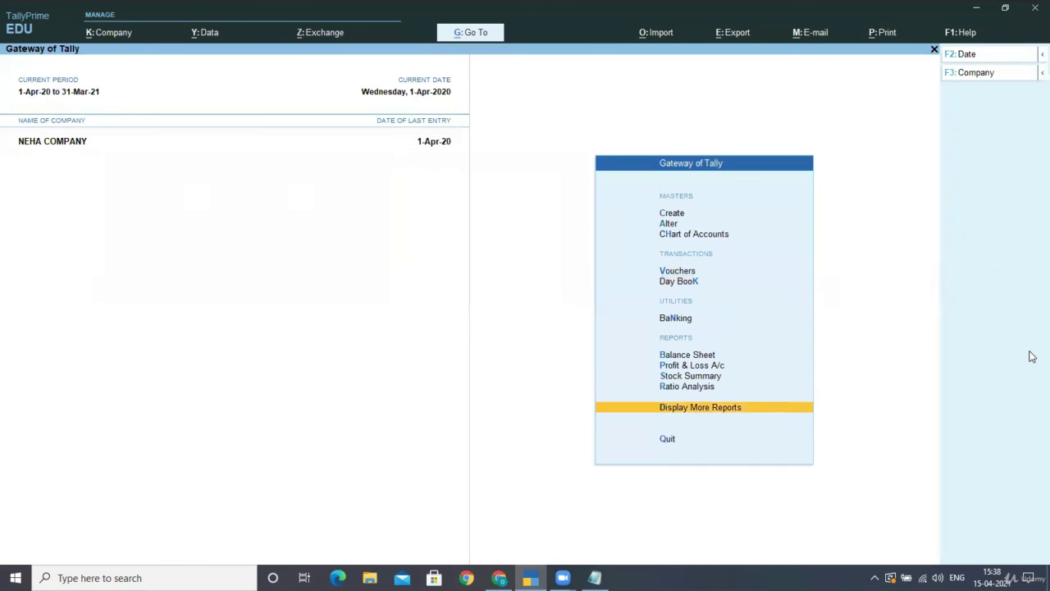
key(Return)
key(Down)
key(Down)
key(Down)
key(Down)
key(Down)
key(Down)
key(Down)
key(Down)
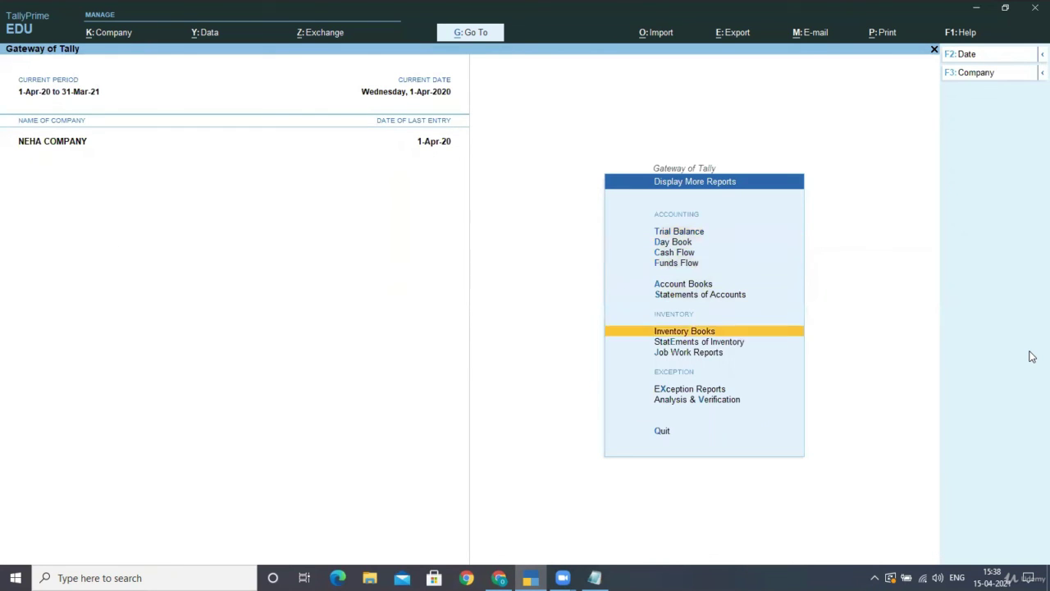
key(Up)
key(Up)
key(Return)
Open the Sales Orders Book and display the list of sales order vouchers for April 2020
key(Down)
key(Down)
key(Down)
key(Down)
key(Down)
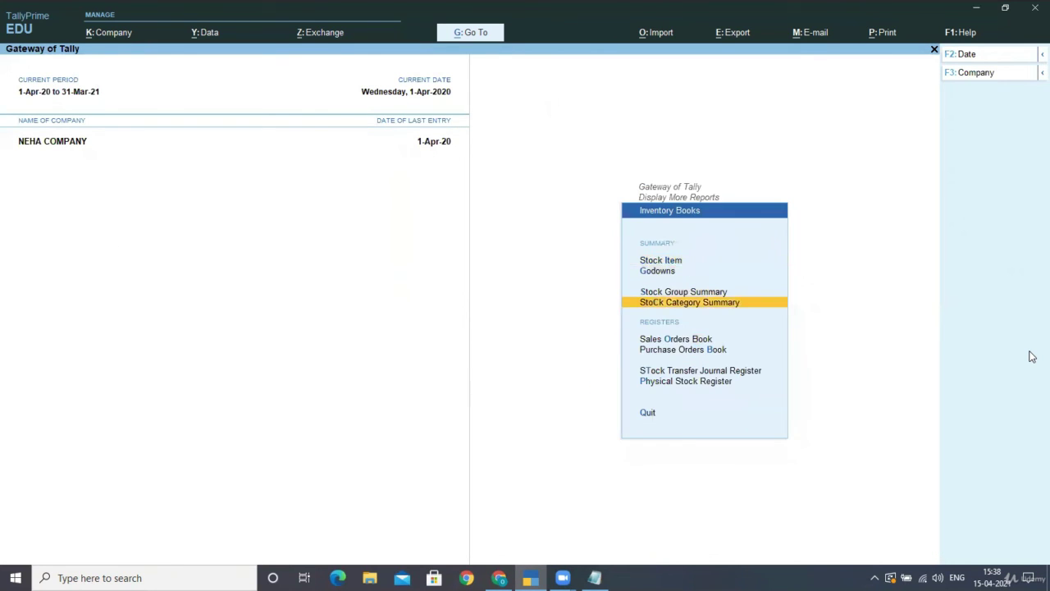
key(Up)
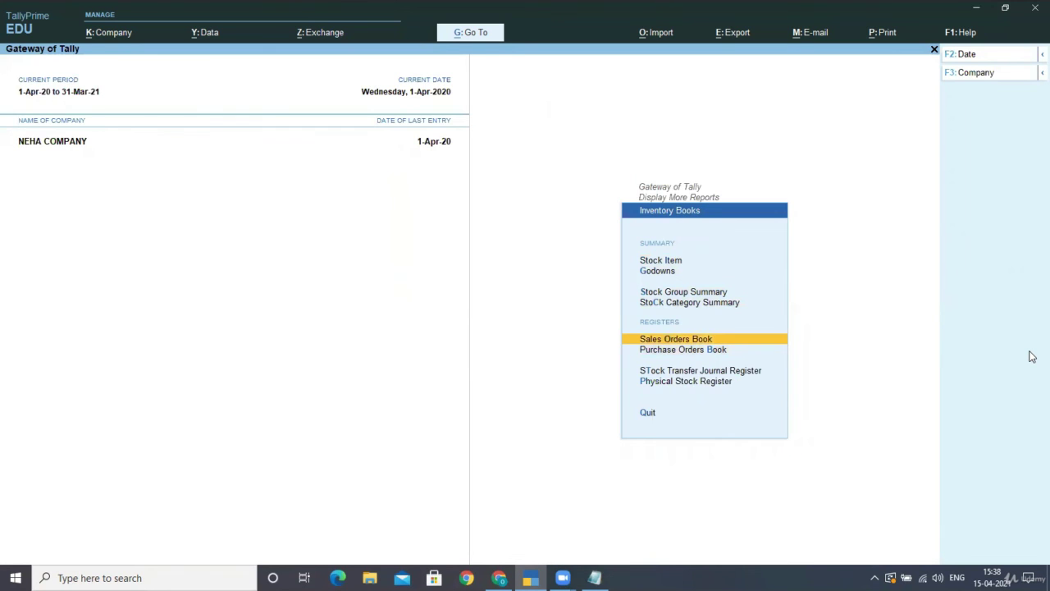
key(Return)
key(Return)
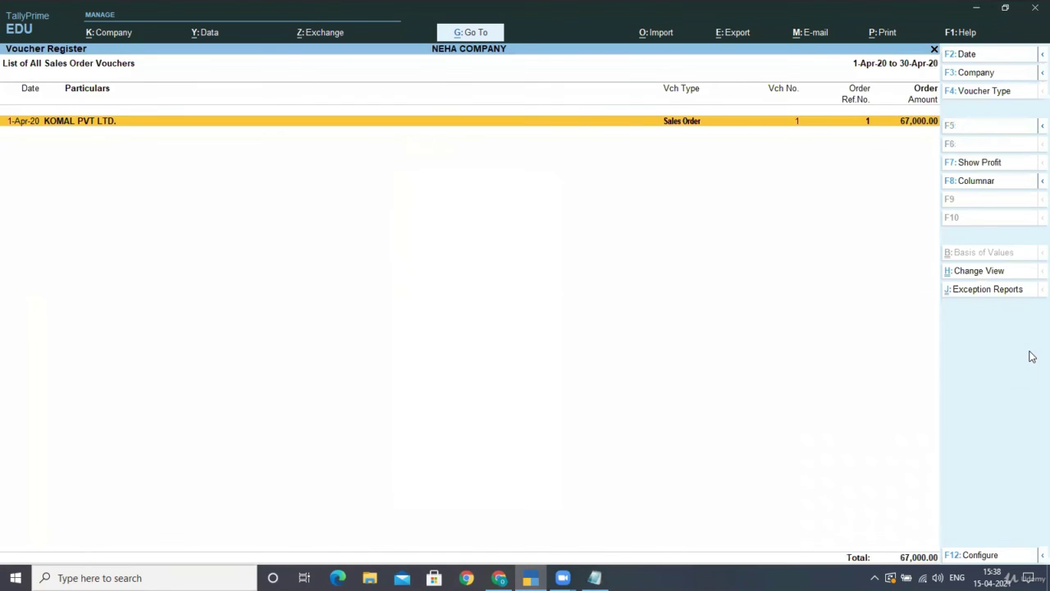
View the KOMAL PVT LTD. sales order voucher, and return to the voucher register
key(Return)
key(Escape)
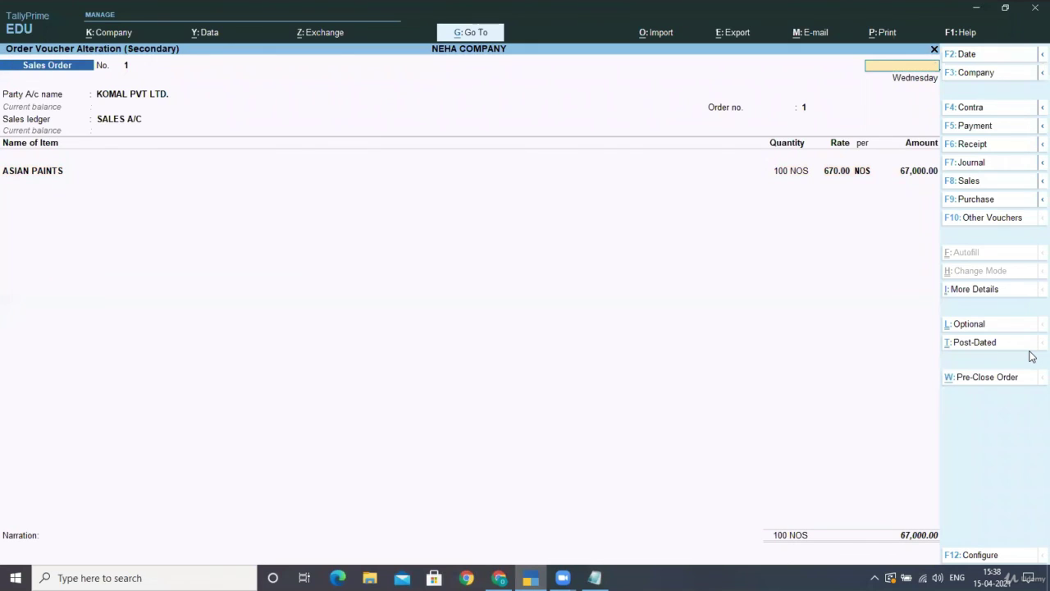
key(Escape)
key(Return)
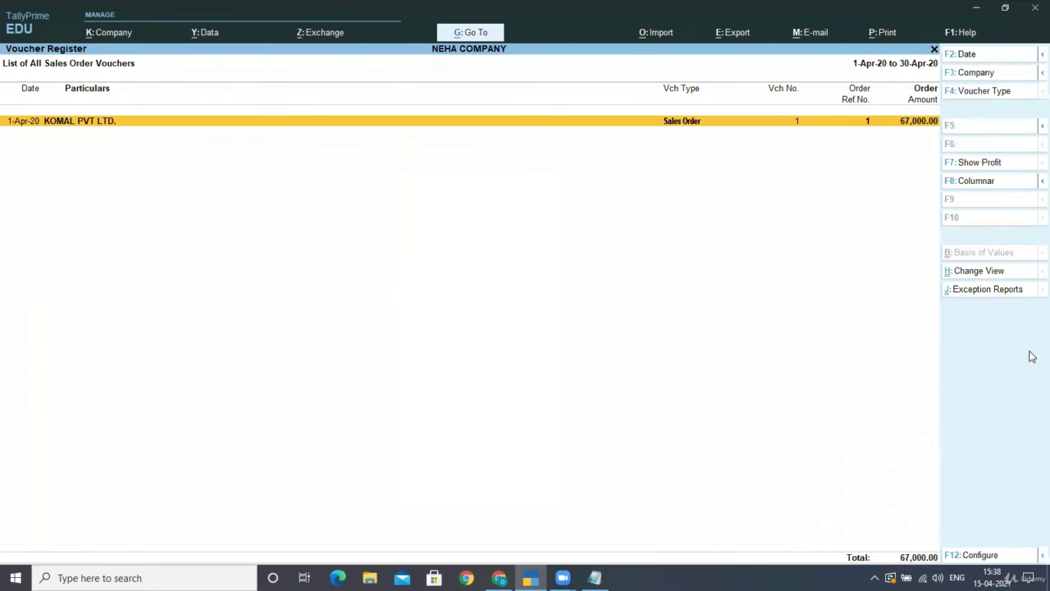